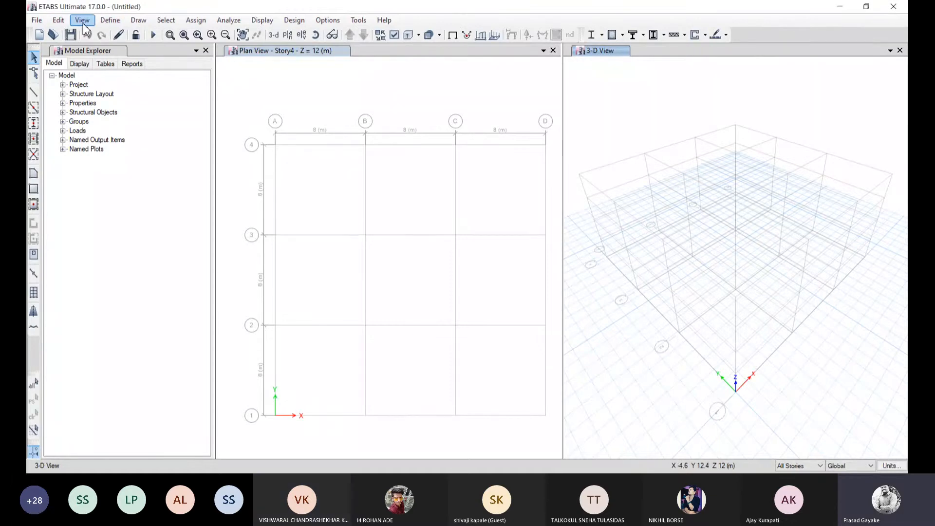
Step: Define a new concrete material for the India region with grade M30
left_click(110, 20)
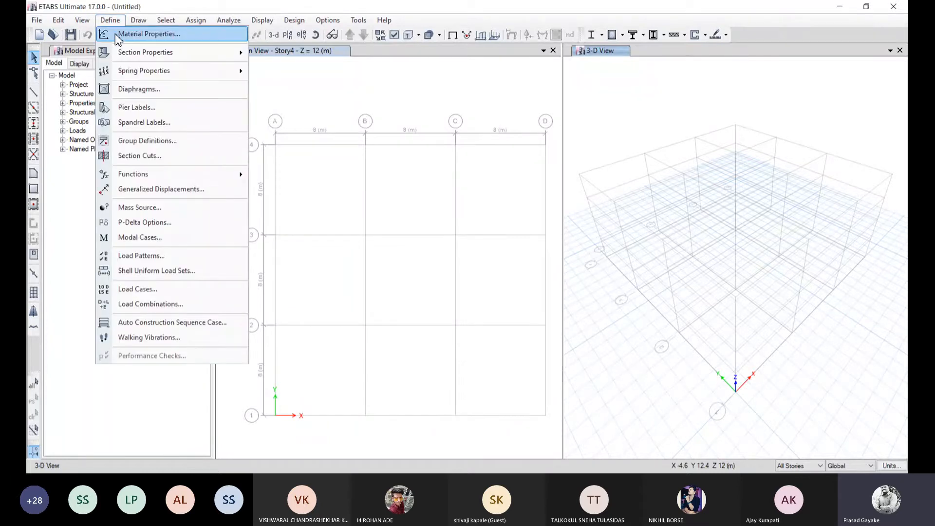
left_click(149, 35)
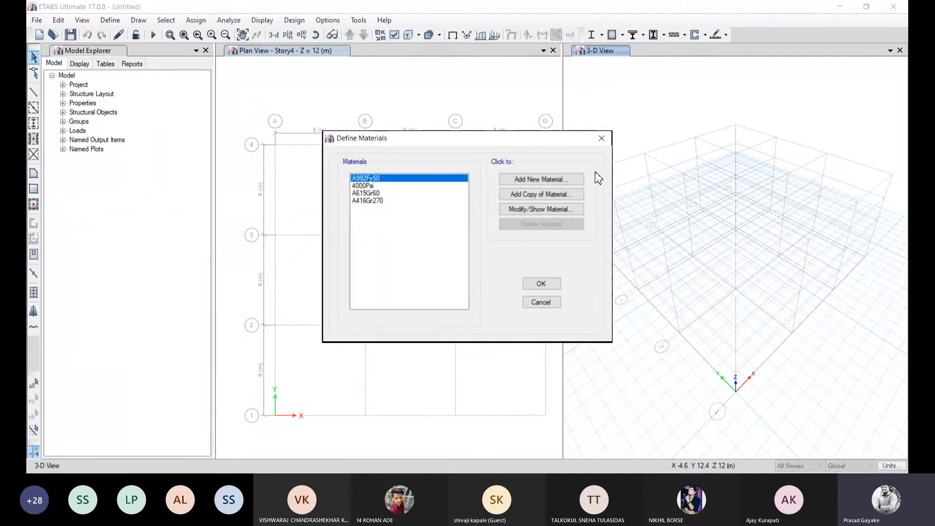
left_click(543, 179)
left_click(458, 210)
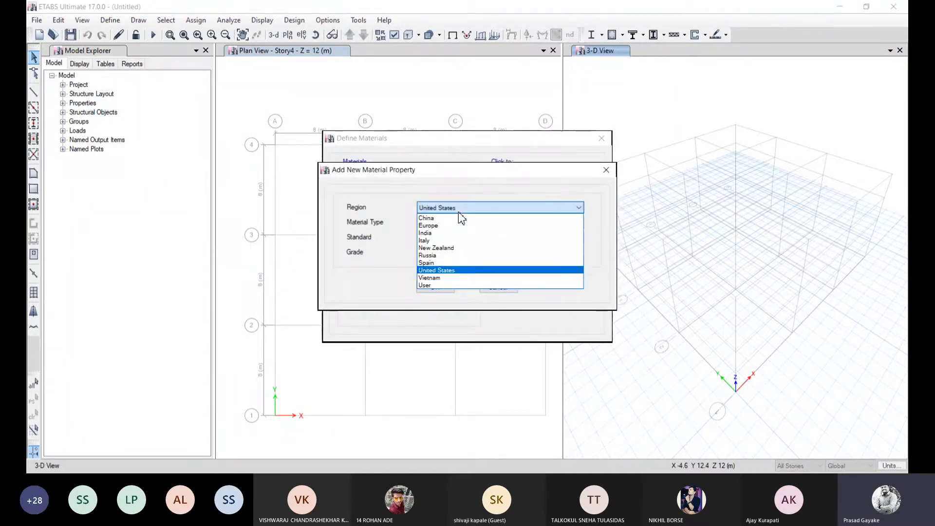
left_click(449, 233)
left_click(448, 223)
left_click(443, 237)
left_click(435, 288)
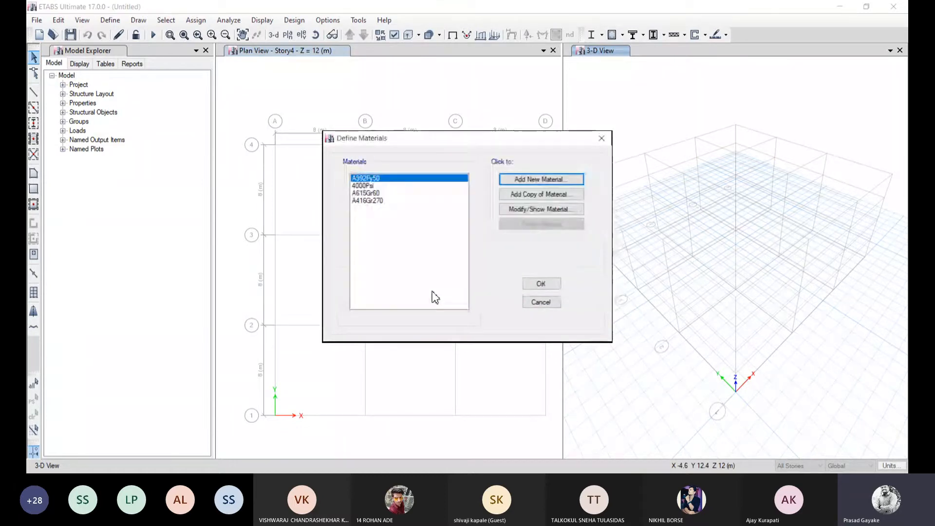
left_click(433, 391)
Step: Define a new rebar material for the India region with grade Mild Grade 250
left_click(540, 180)
left_click(475, 224)
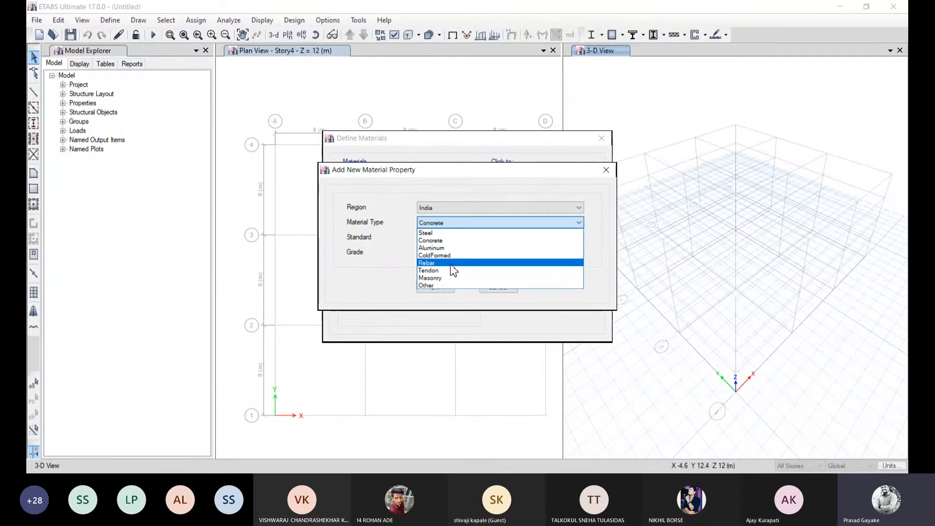
left_click(451, 263)
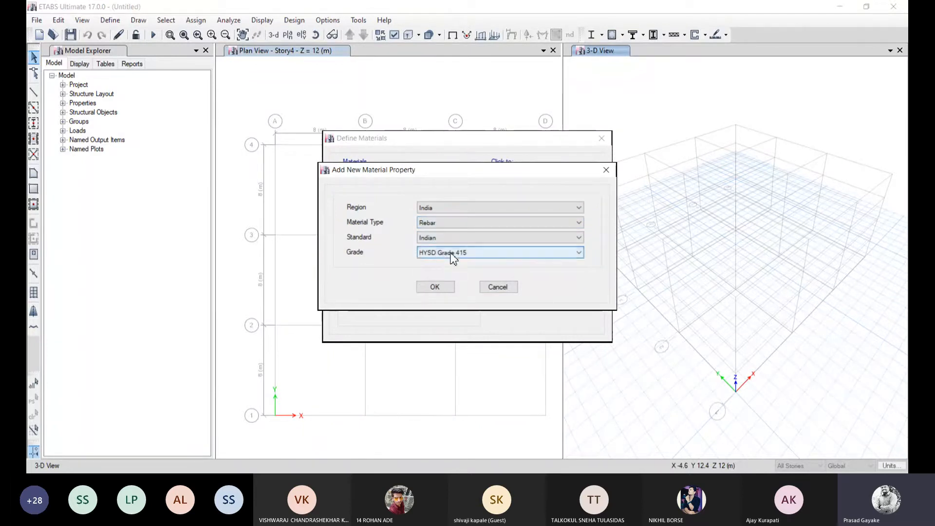
left_click(452, 258)
left_click(443, 264)
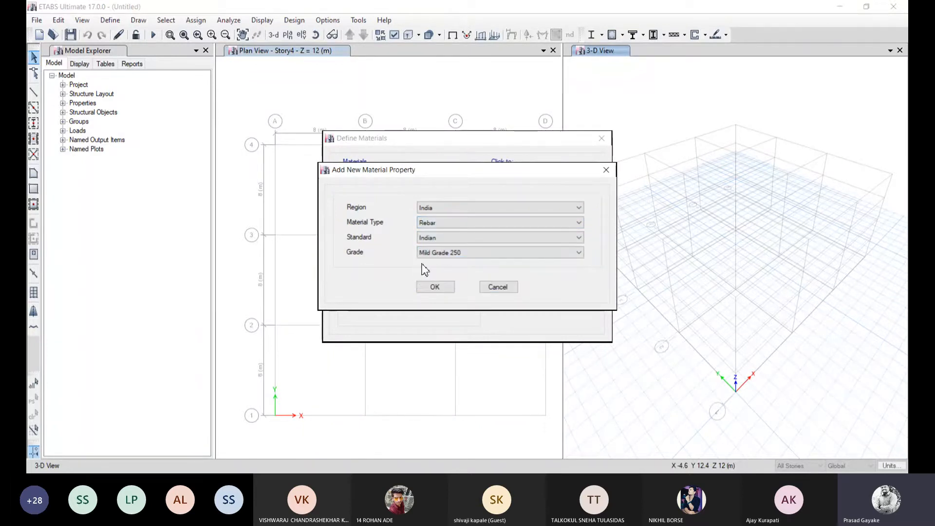
left_click(435, 286)
left_click(432, 360)
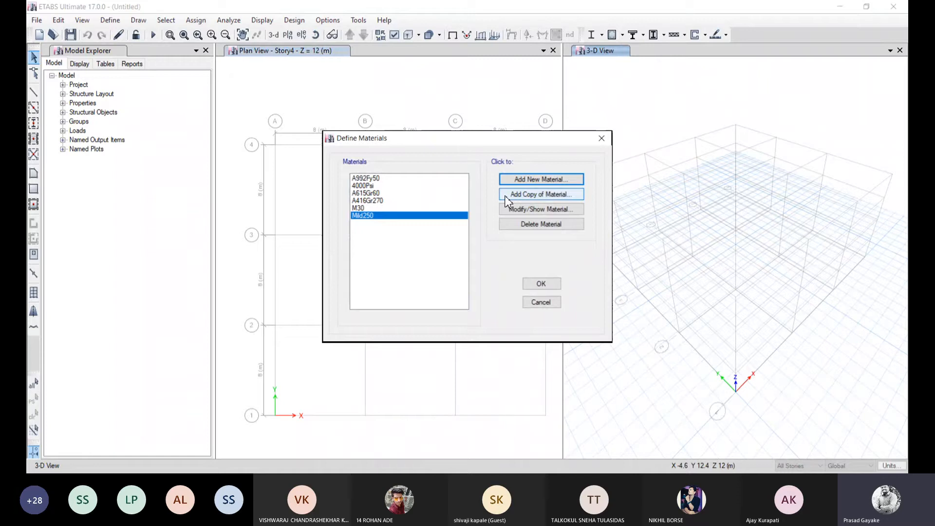
Step: Define an Indian rebar material of HYSD Grade 500 and accept the material definitions without saving the model file
left_click(519, 180)
left_click(443, 253)
left_click(443, 276)
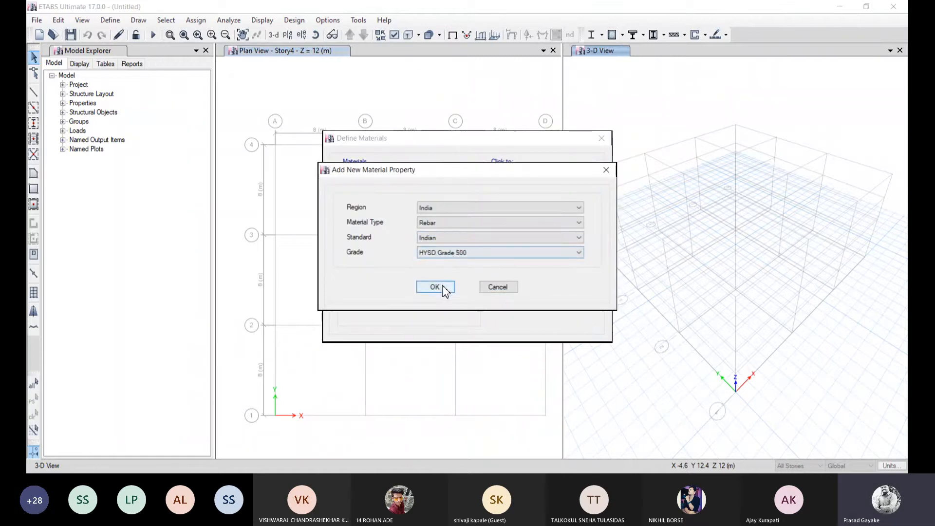
left_click(438, 287)
left_click(436, 360)
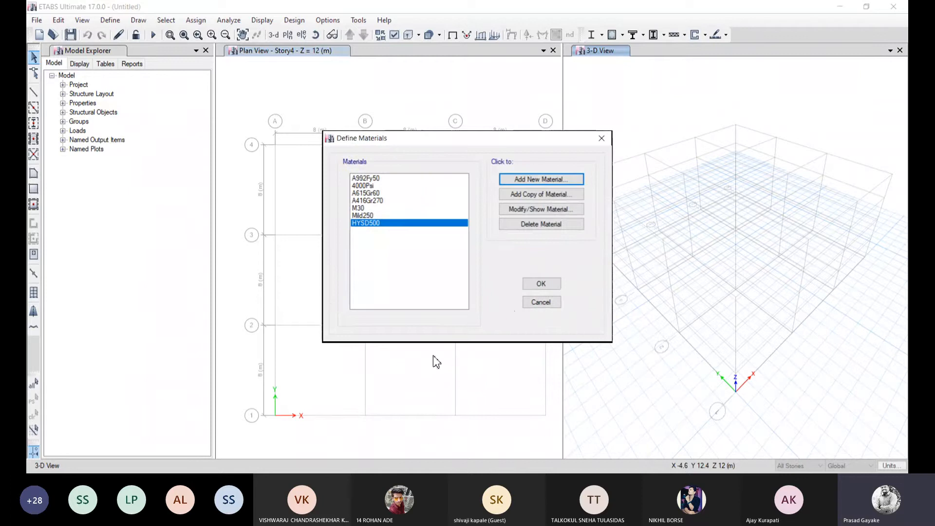
left_click(540, 284)
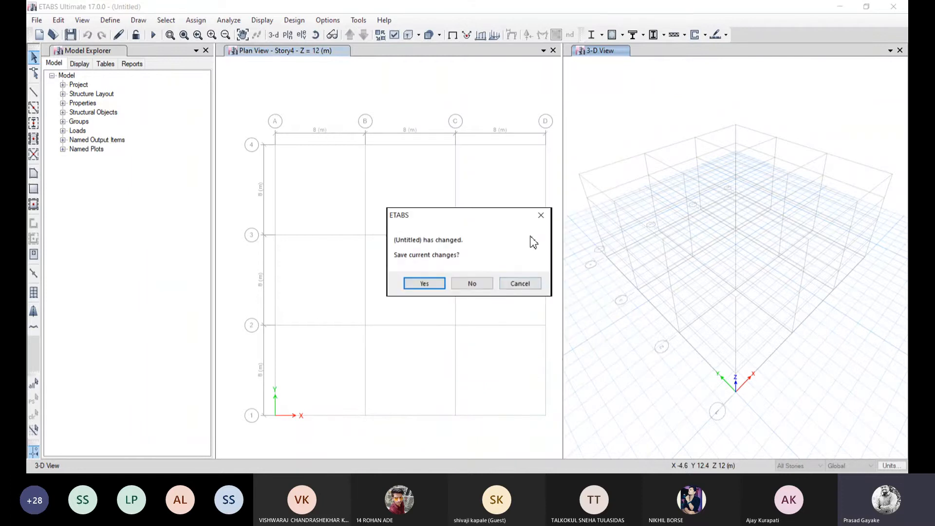
left_click(541, 215)
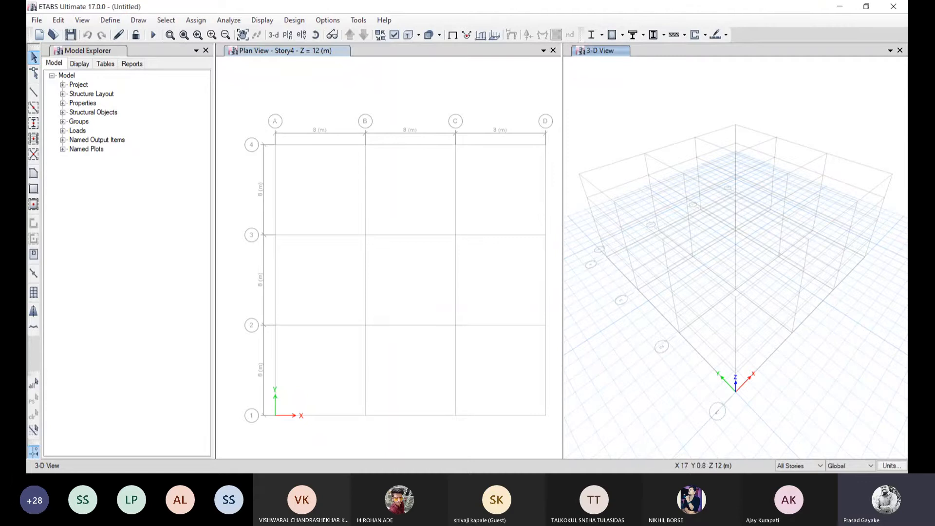
Step: Start a new rectangular concrete frame section named BEAM450x450 with M30 as its material
left_click(110, 20)
mouse_move(108, 52)
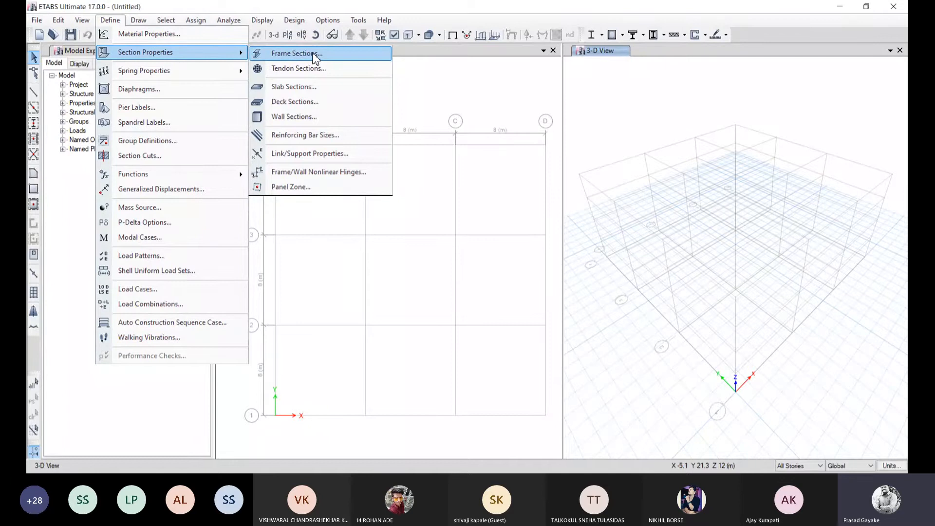
left_click(314, 55)
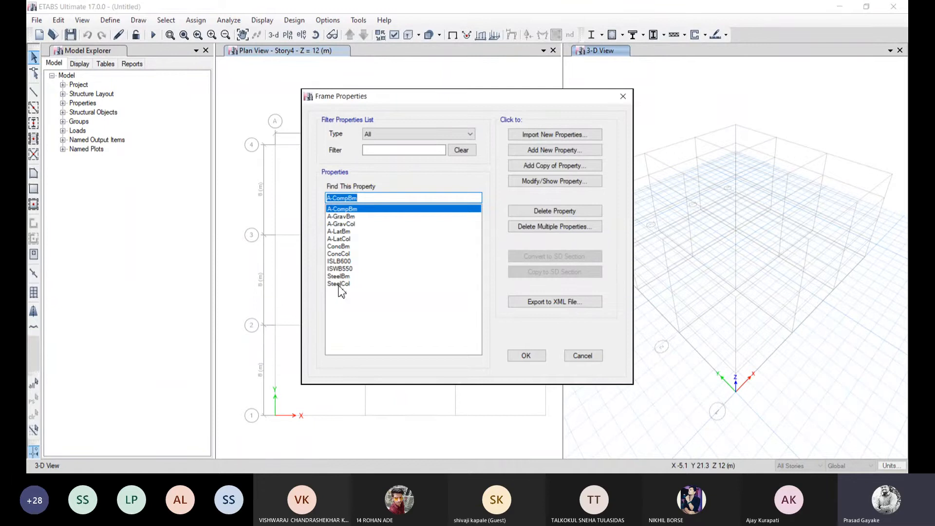
left_click(579, 155)
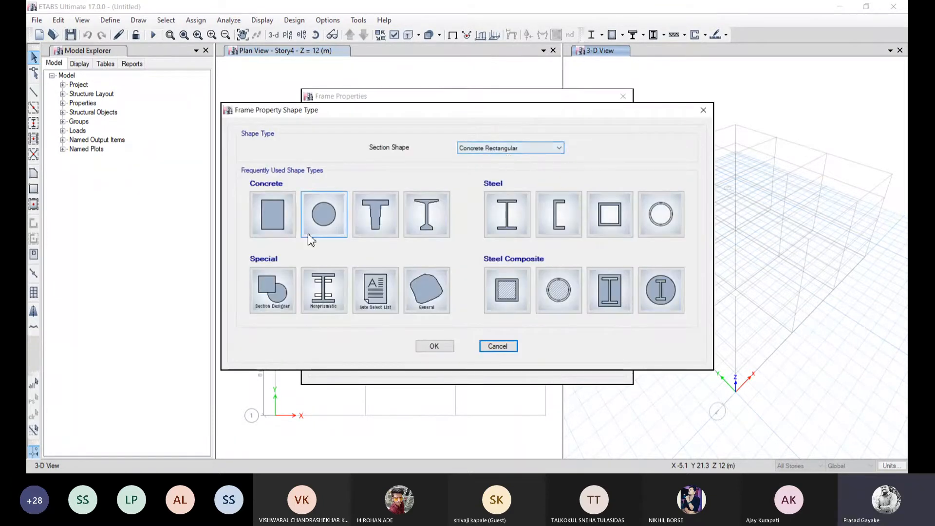
left_click(267, 224)
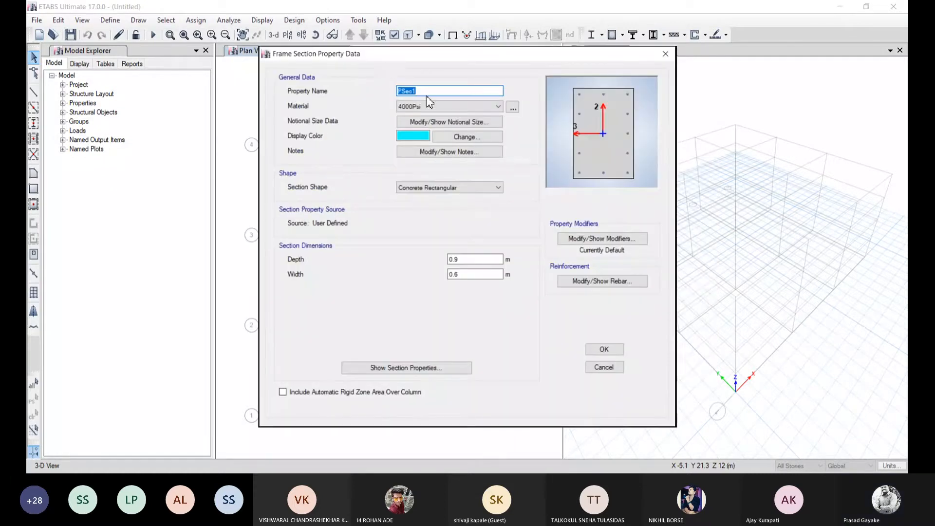
type("B")
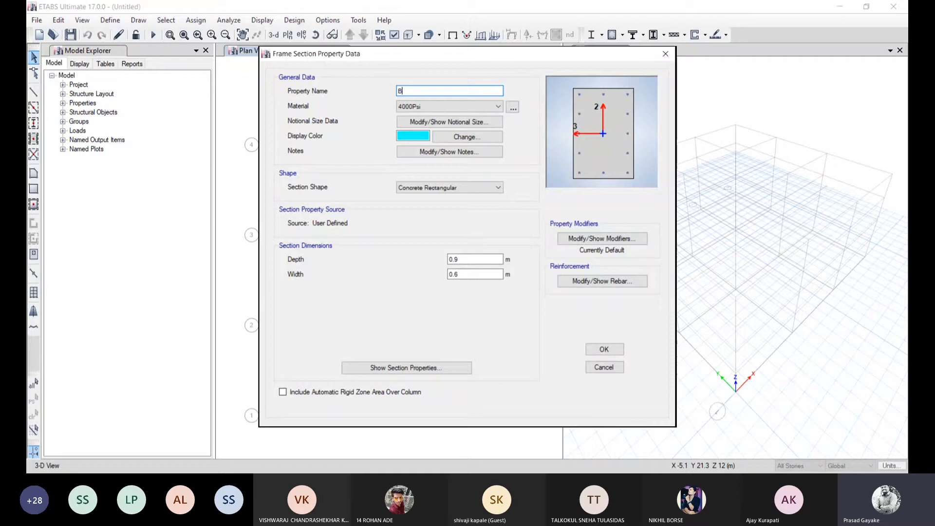
type("EAM450x450")
left_click(423, 110)
left_click(420, 143)
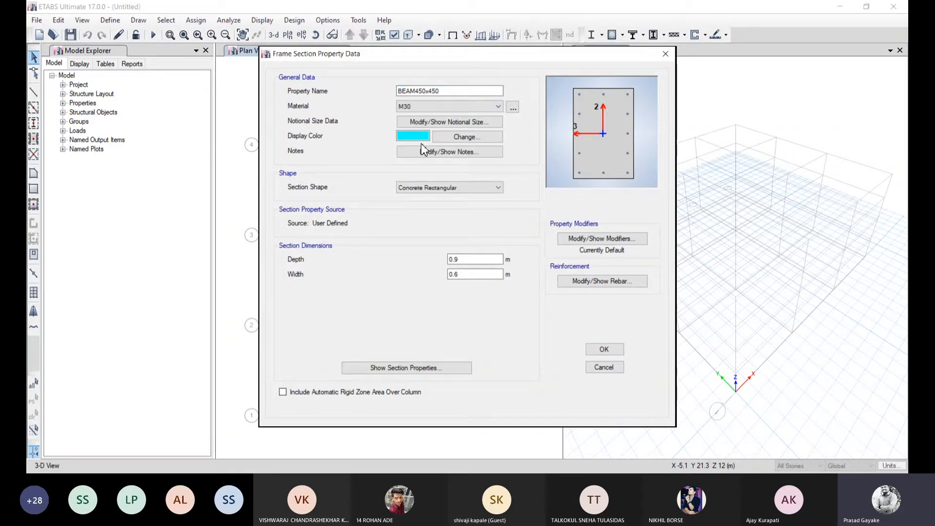
Step: Set the beam section's depth and width to 0.45 m each
left_click(479, 261)
type("45")
left_click(474, 275)
type(".45")
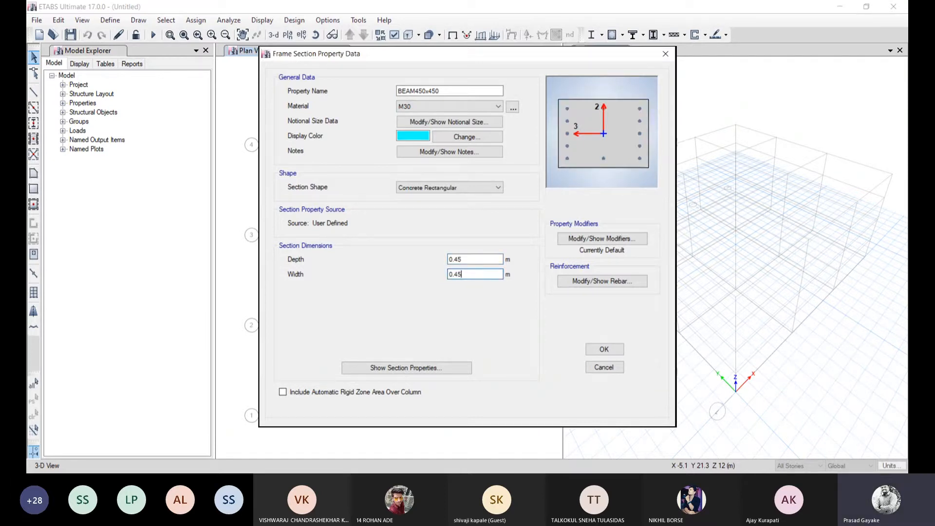
Step: Set the beam reinforcement to M3 Design Only with HYSD500 longitudinal bars and Mild250 ties, and accept the section
left_click(600, 282)
left_click(560, 106)
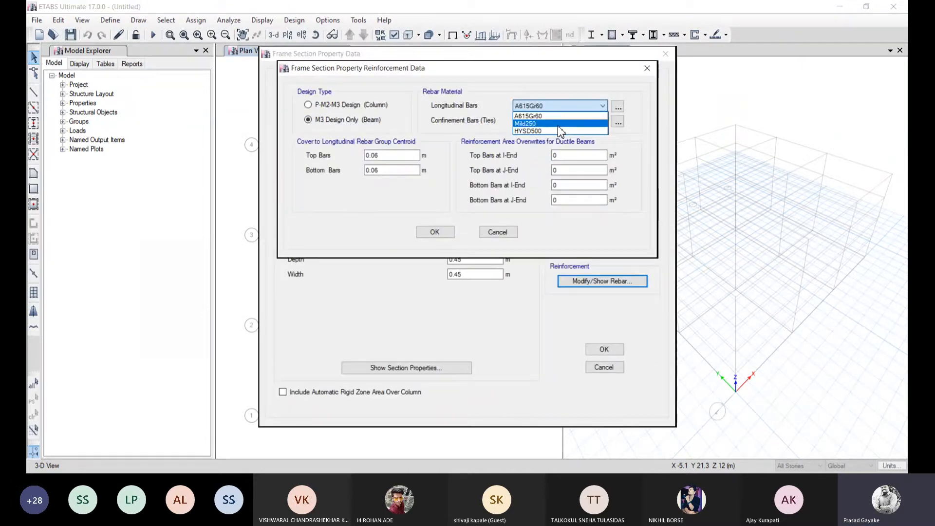
left_click(549, 131)
left_click(543, 123)
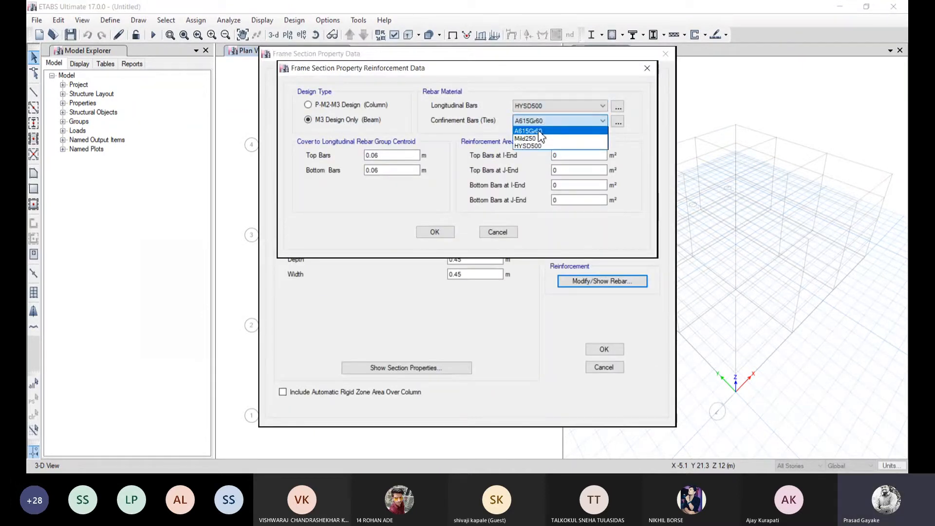
left_click(536, 140)
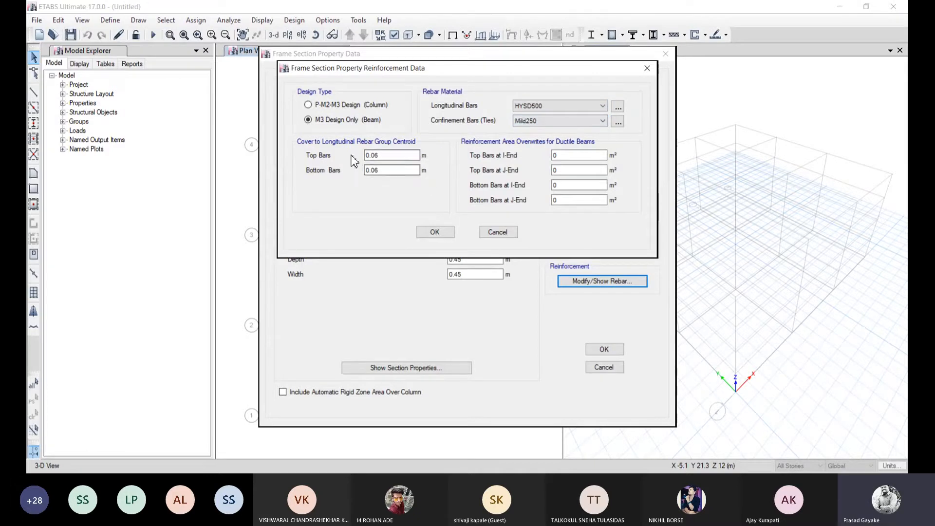
left_click(434, 232)
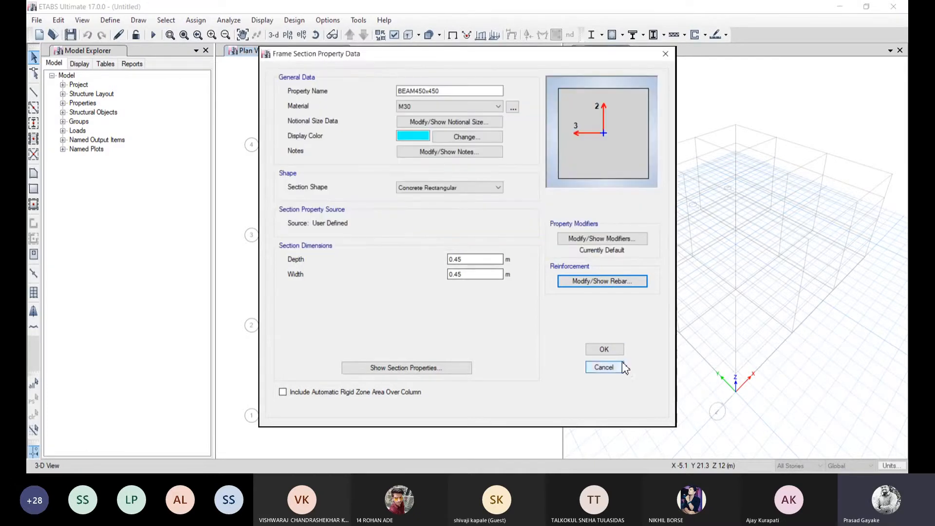
left_click(604, 351)
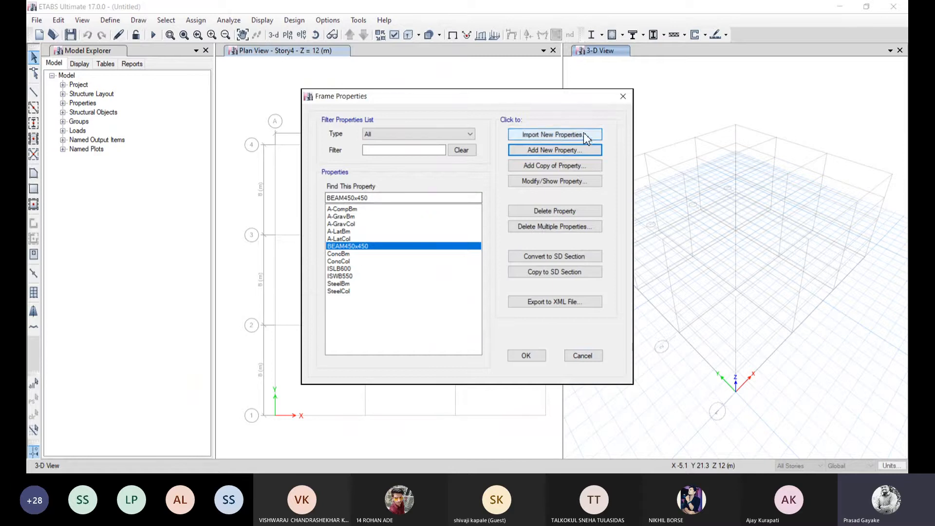
Step: Start another rectangular concrete frame section named COLUMN250x350 with M30 as its material
left_click(557, 150)
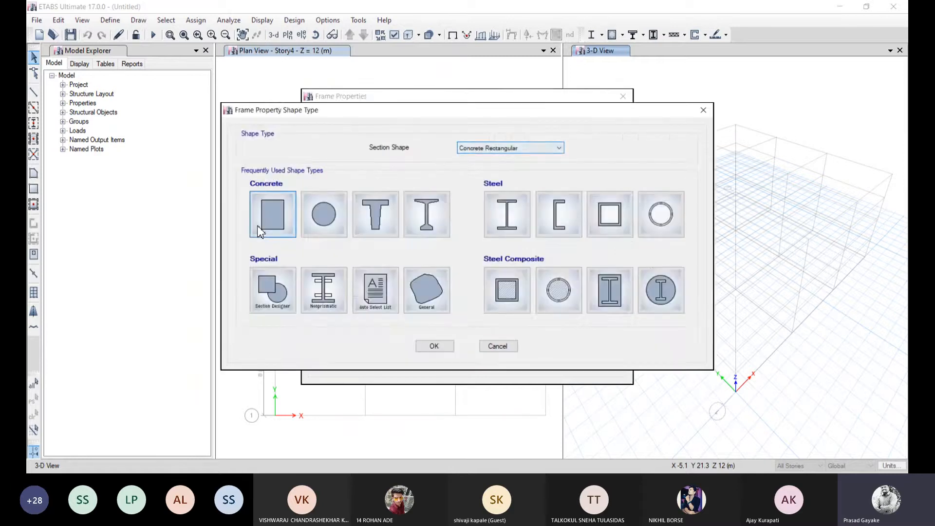
key("Escape")
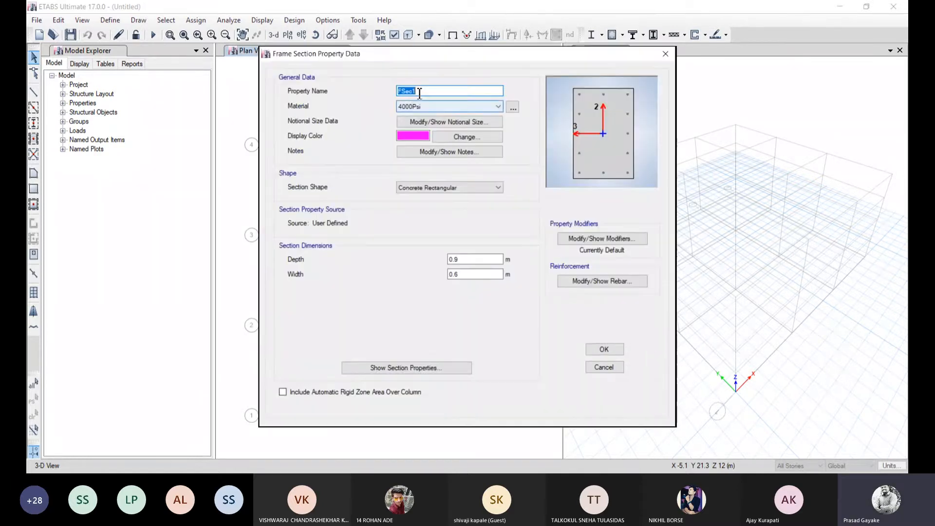
type("COLUMN250")
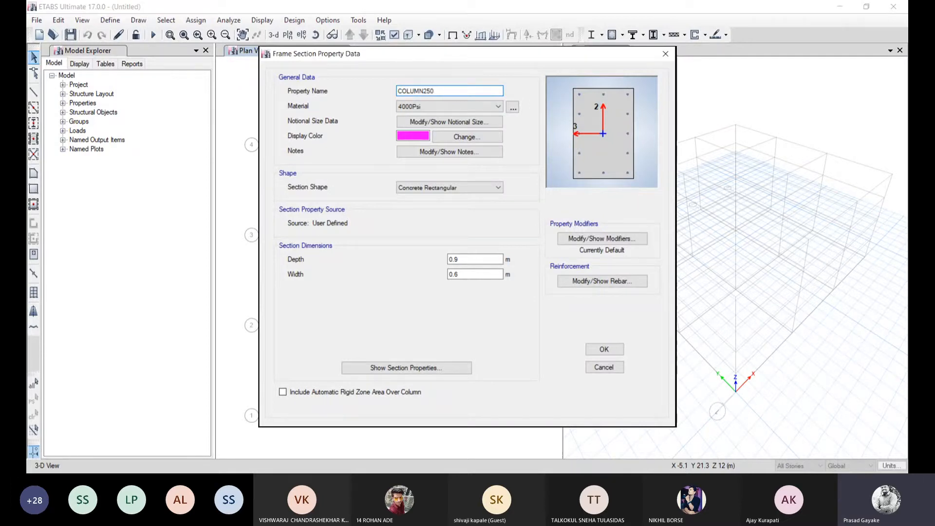
type("350")
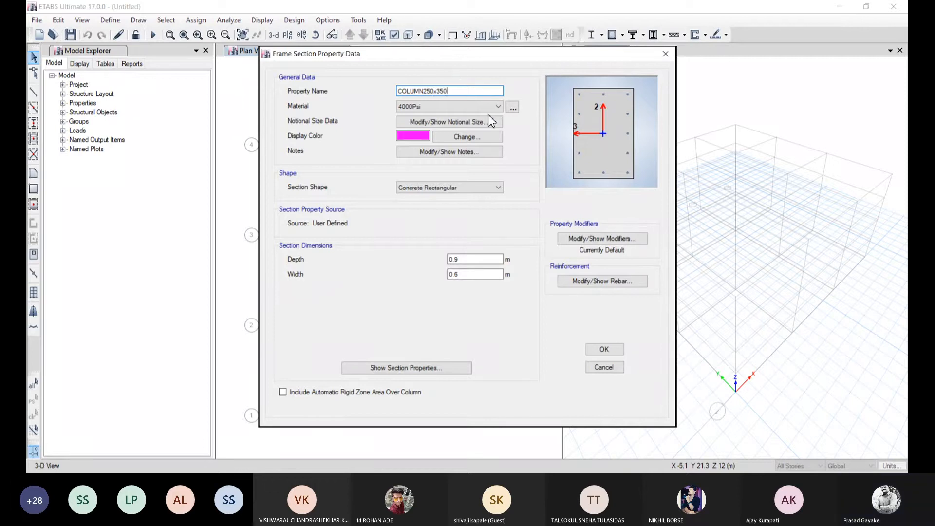
left_click(477, 106)
left_click(438, 146)
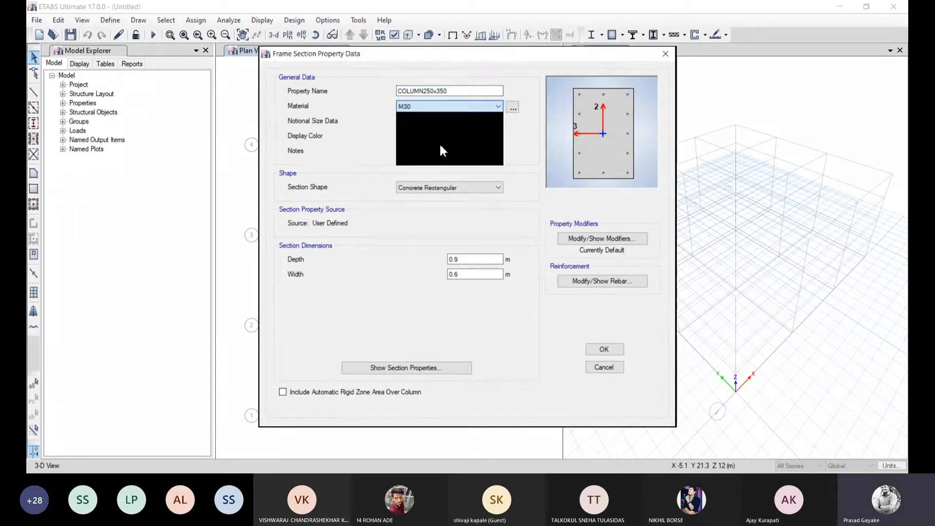
Step: Set the column section's depth to 0.35 m and its width to 0.25 m
left_click(467, 260)
key("BackSpace")
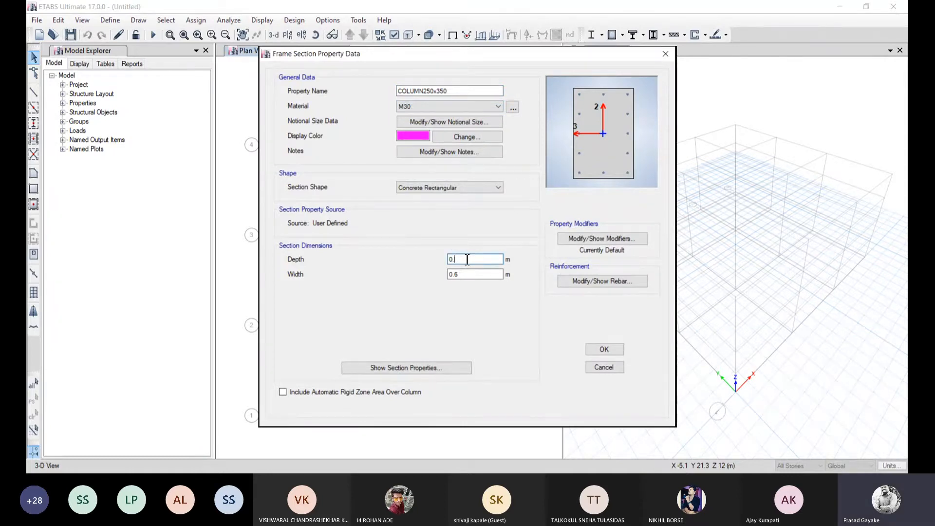
type("35")
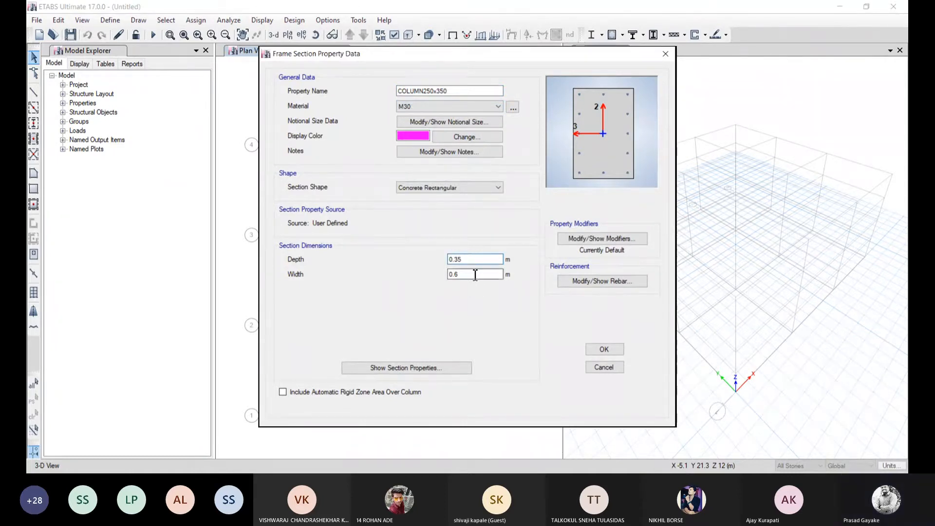
left_click(475, 275)
key("BackSpace")
type("25")
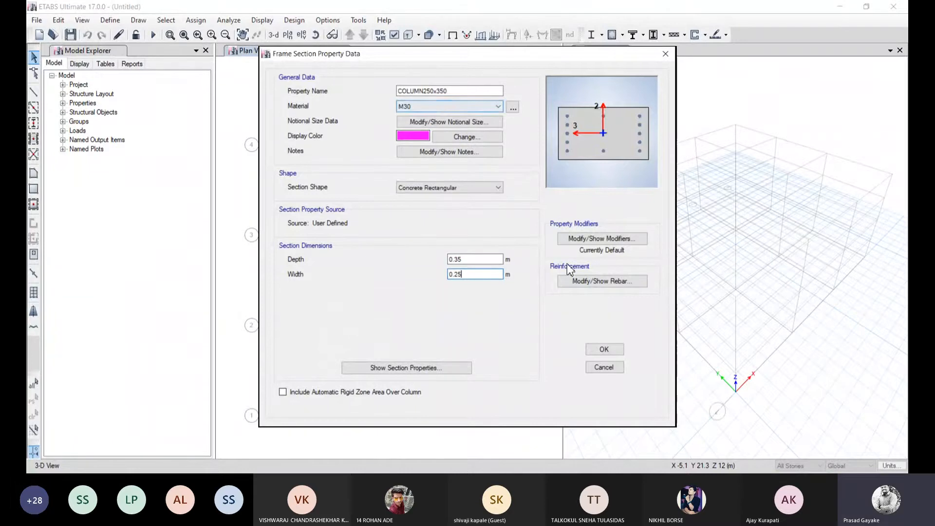
Step: Assign HYSD500 longitudinal bars and Mild250 ties to the column section, and accept the frame section definitions
left_click(611, 286)
left_click(531, 106)
left_click(536, 131)
left_click(550, 121)
left_click(541, 138)
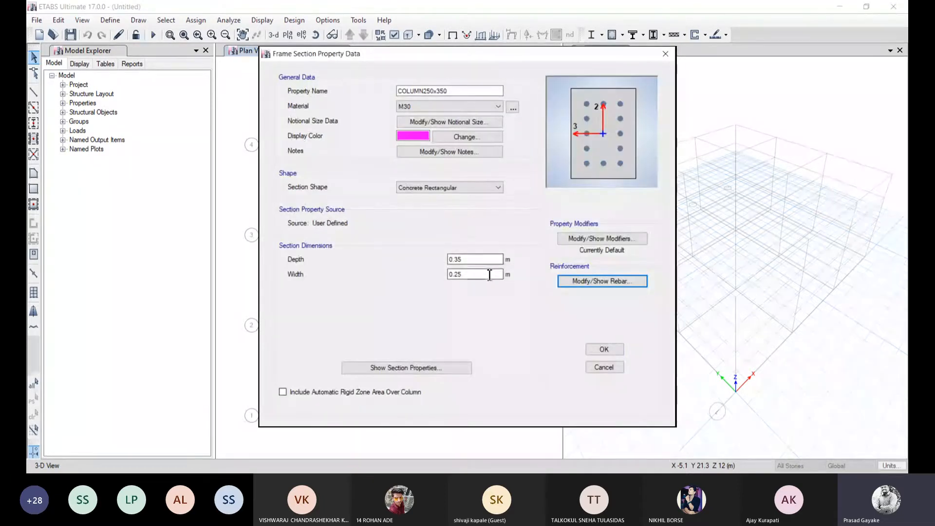
left_click(604, 350)
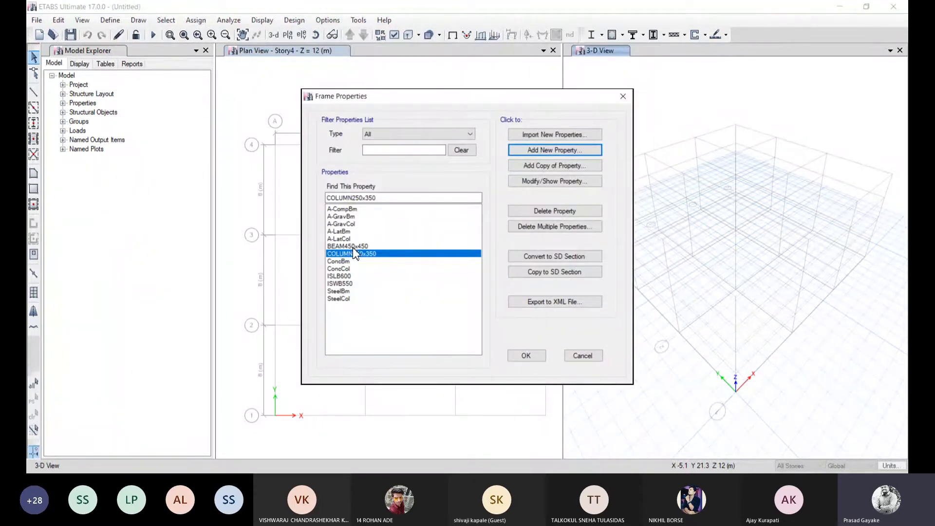
left_click(527, 359)
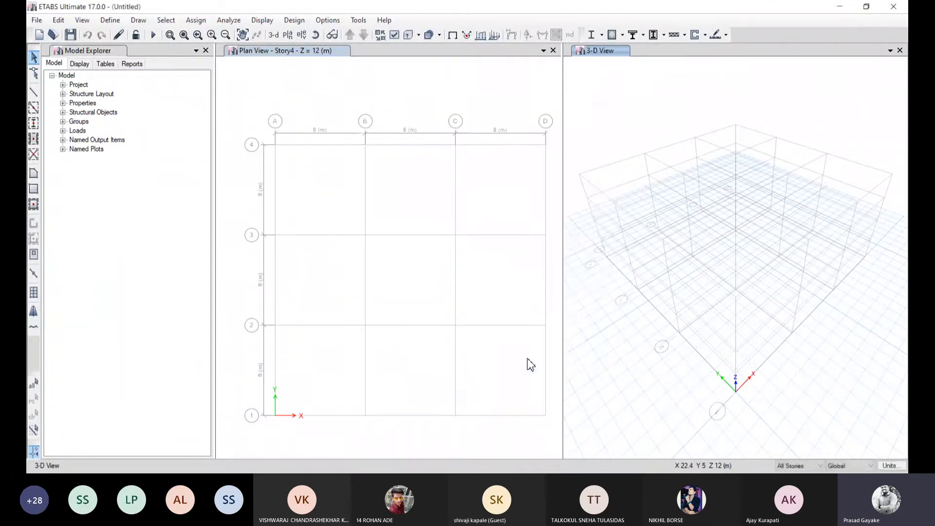
Step: Add a slab property named Slab200 with M30 as its material and 0.2 m thickness, and accept the slab definitions
left_click(110, 21)
mouse_move(146, 54)
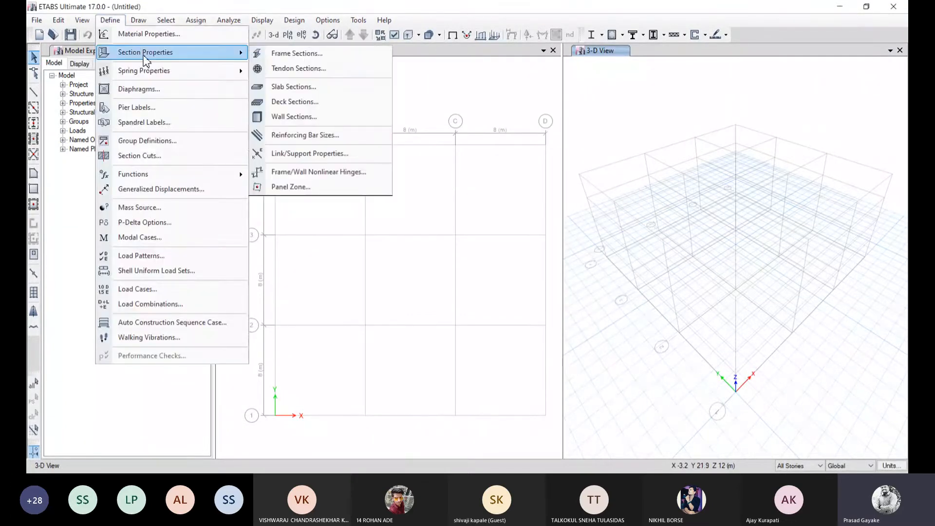
left_click(299, 86)
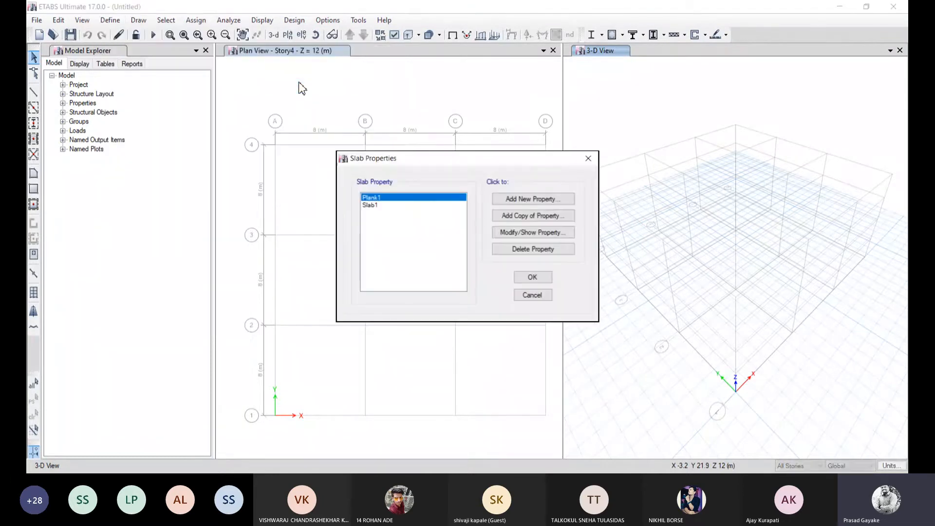
left_click(531, 200)
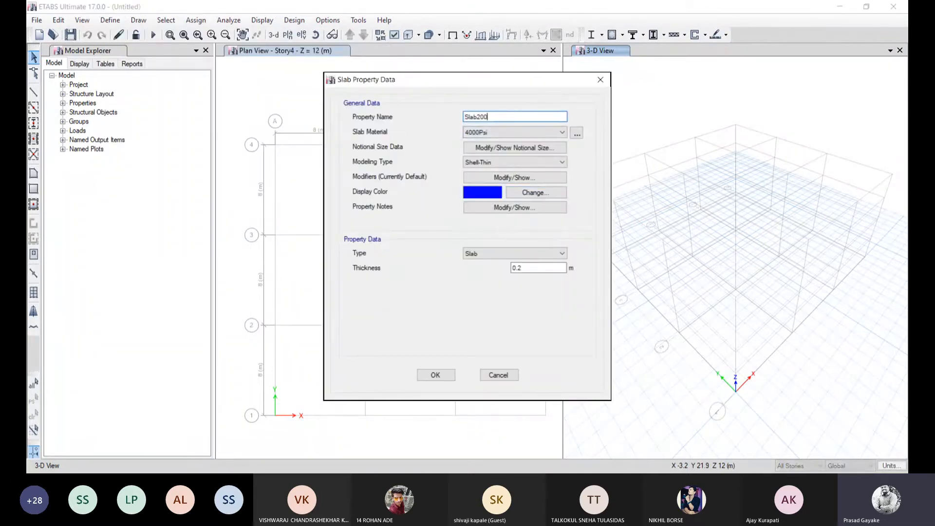
left_click(506, 129)
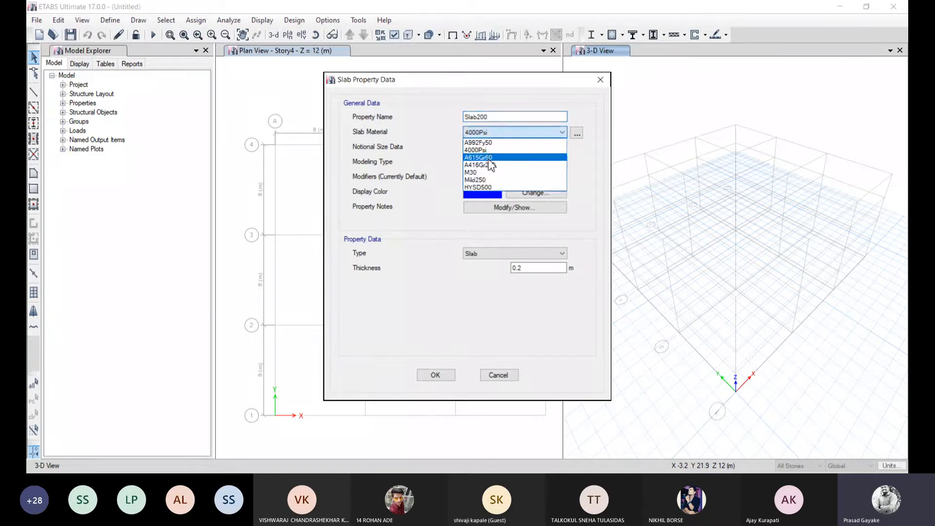
left_click(486, 168)
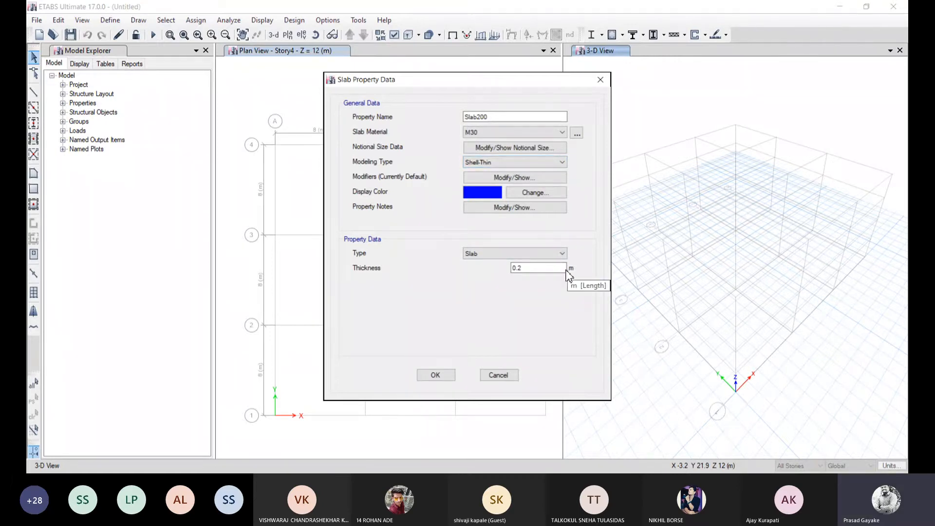
left_click(445, 376)
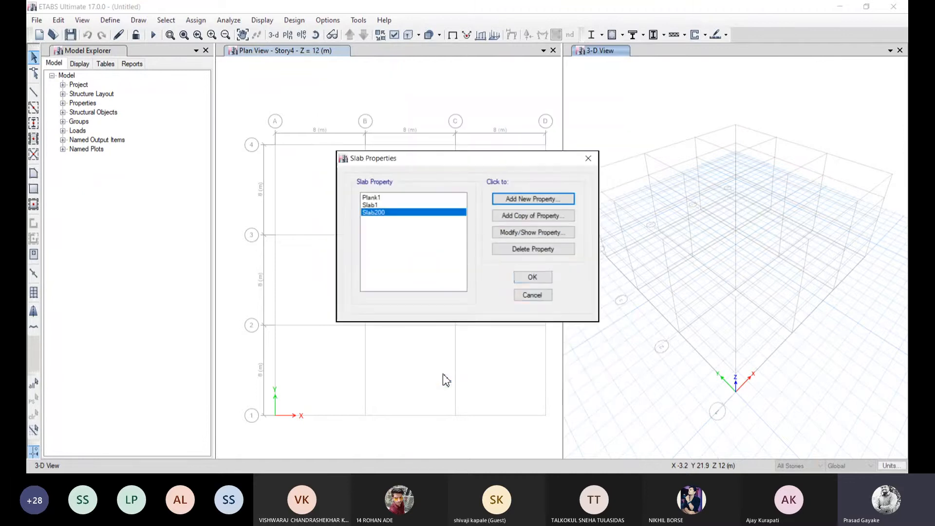
left_click(533, 277)
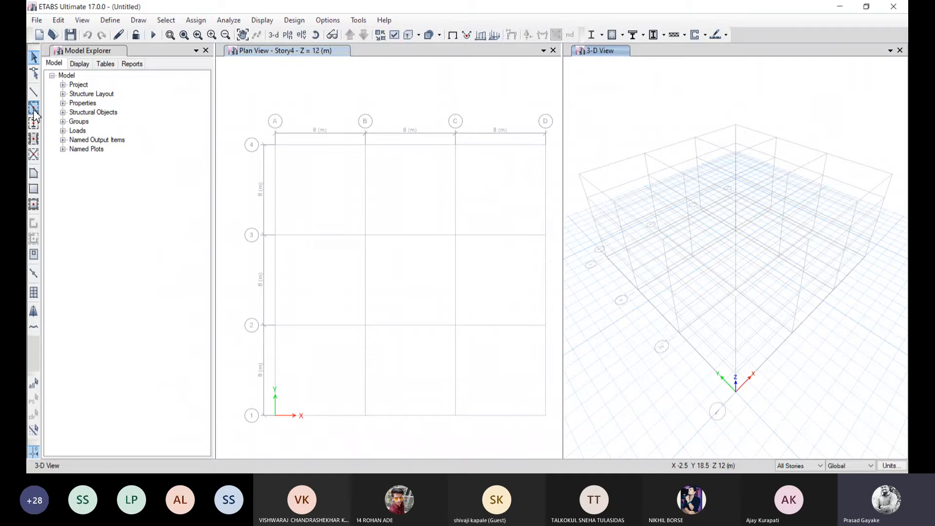
Step: Draw a straight A-LatBm frame line on grid line 4 from grid A to grid B
left_click(34, 92)
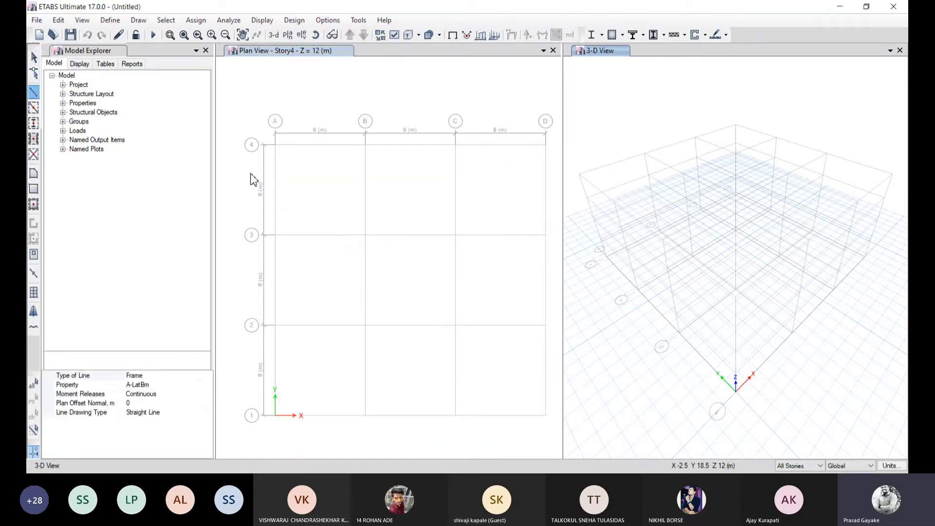
middle_click_drag(297, 177, 305, 145)
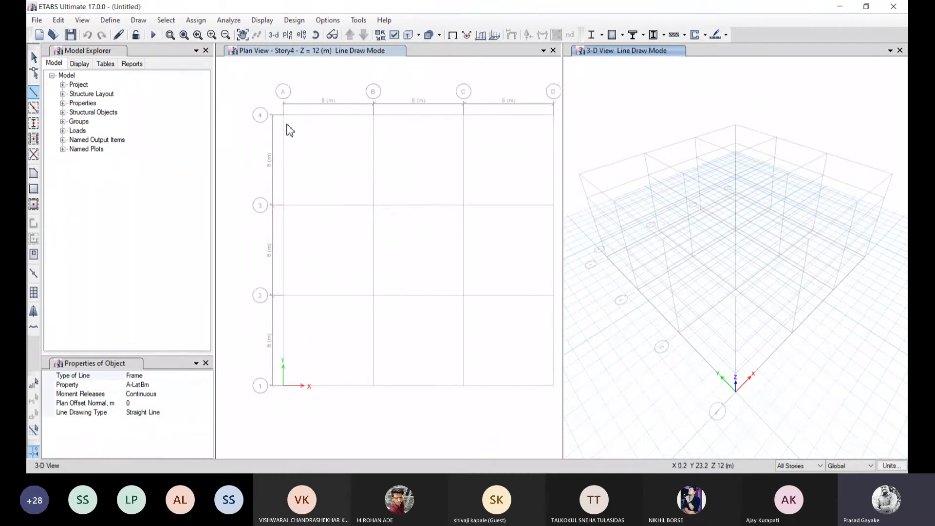
left_click(242, 34)
left_click_drag(242, 129, 238, 222)
scroll(296, 196, "up", 3)
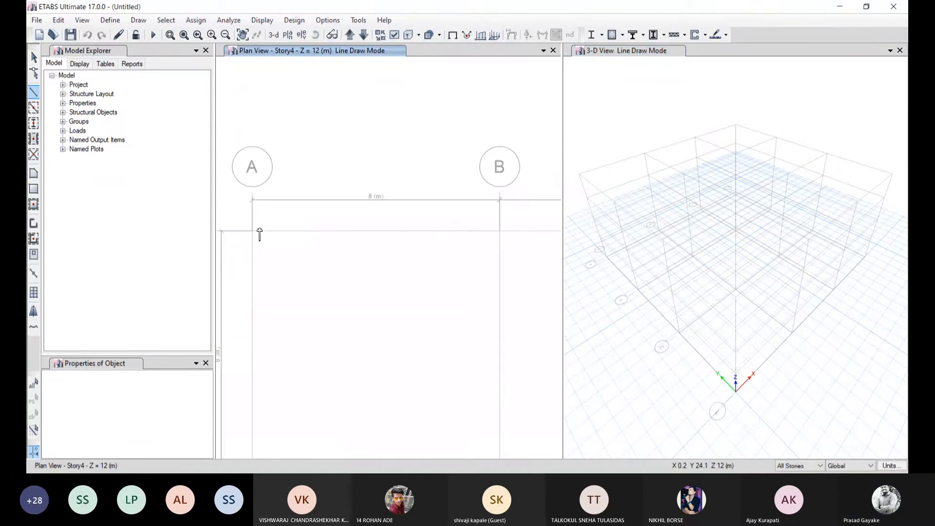
left_click(253, 232)
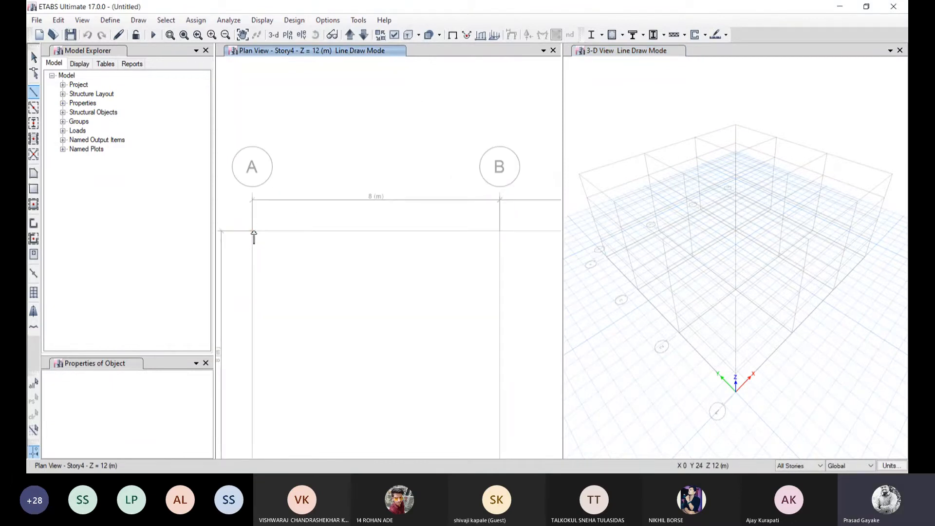
left_click(499, 232)
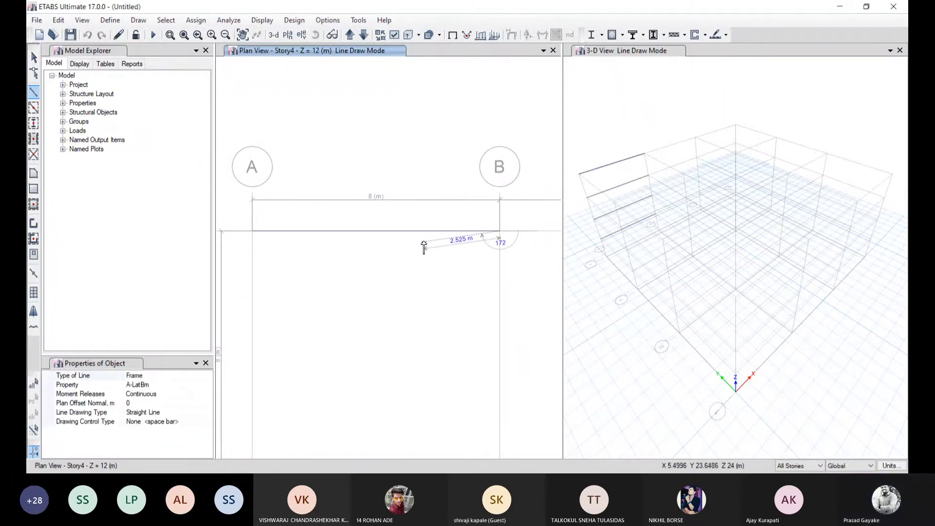
key("Escape")
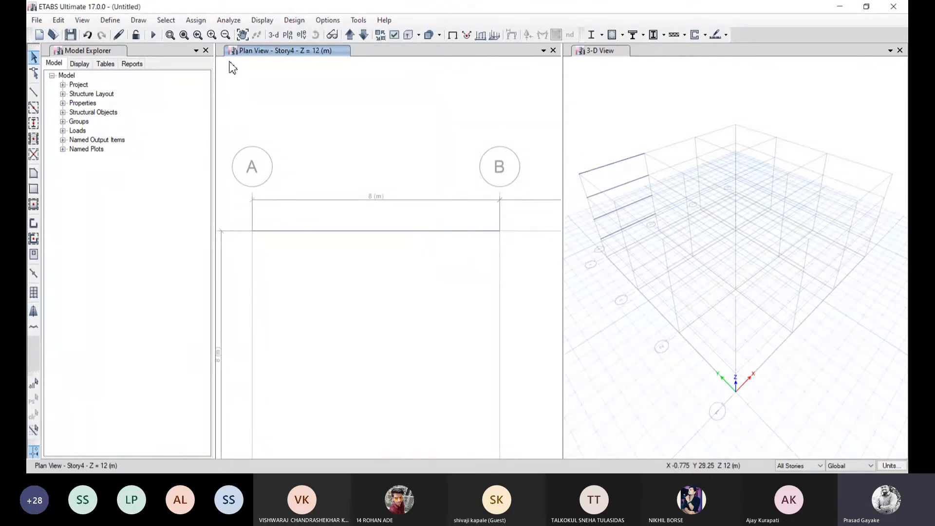
Step: Delete the A-LatBm beam on grid line 4 between grids A and B
left_click(226, 35)
left_click(225, 35)
left_click(242, 34)
left_click_drag(393, 110, 322, 31)
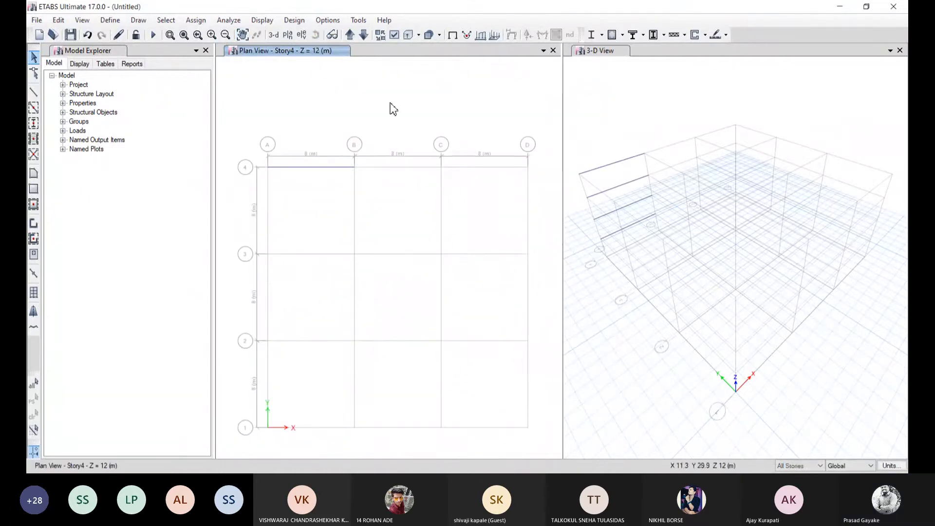
left_click(242, 35)
left_click_drag(453, 146, 452, 108)
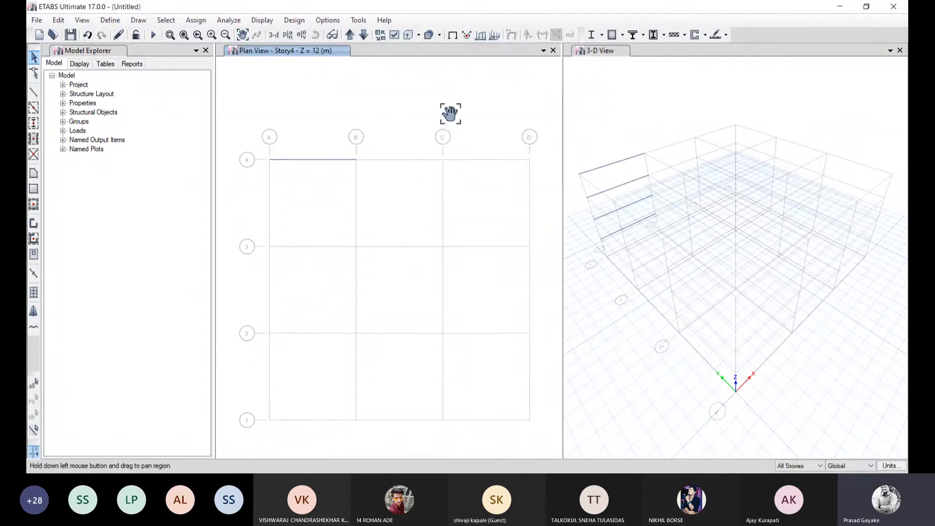
left_click(34, 108)
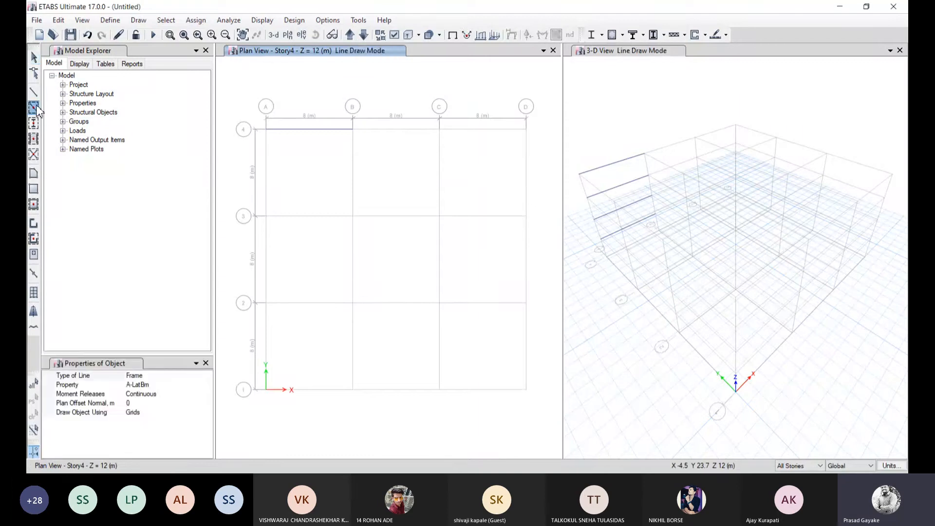
key("Escape")
left_click(292, 129)
key("Delete")
key("alt+F4")
left_click(540, 218)
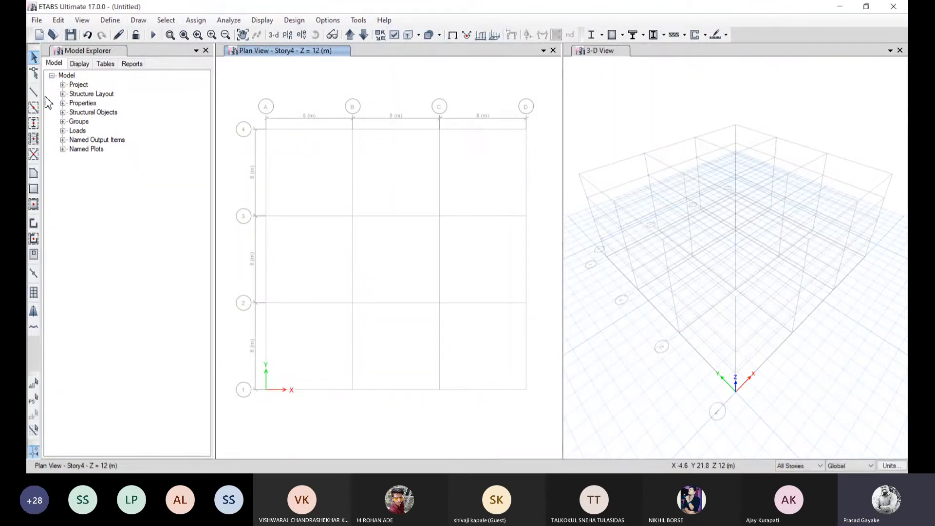
Step: Quick-draw beams with the BEAM450x450 section in all three bays of grid line 4
left_click(36, 108)
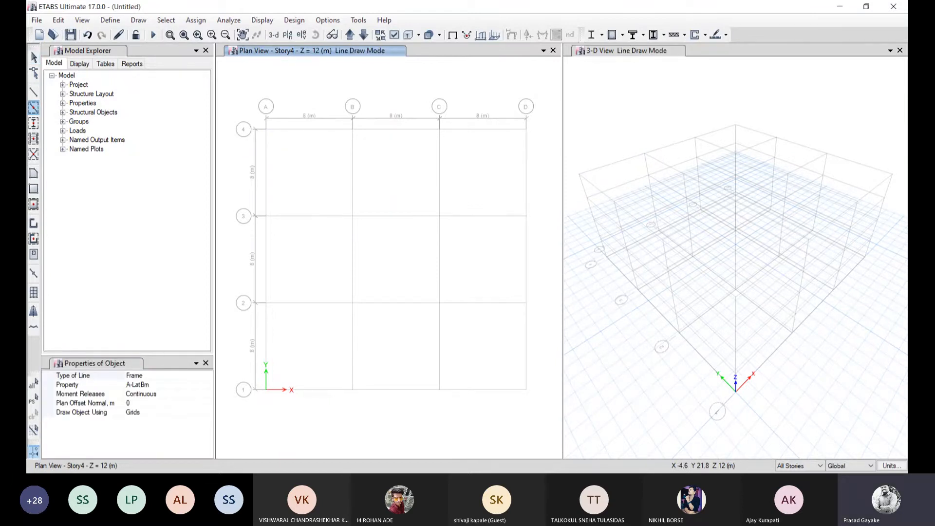
left_click(185, 384)
left_click(208, 385)
left_click(159, 440)
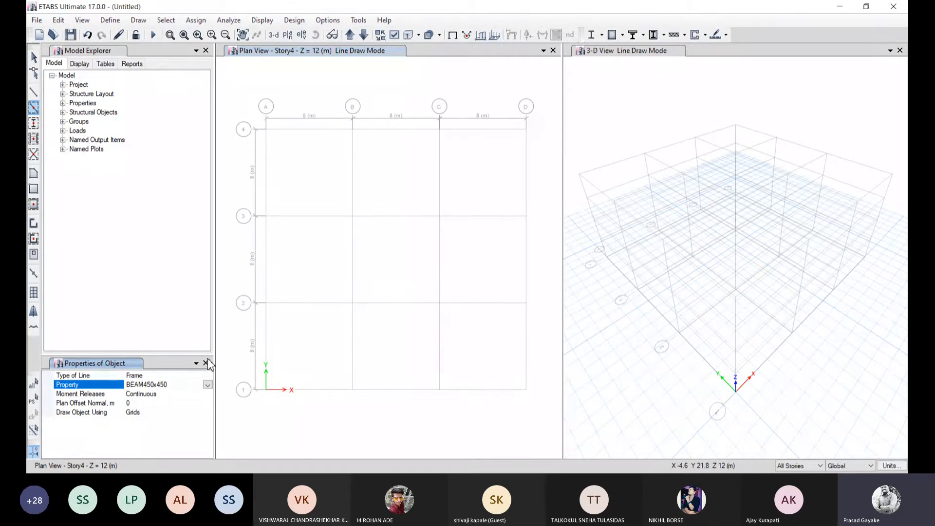
left_click(307, 130)
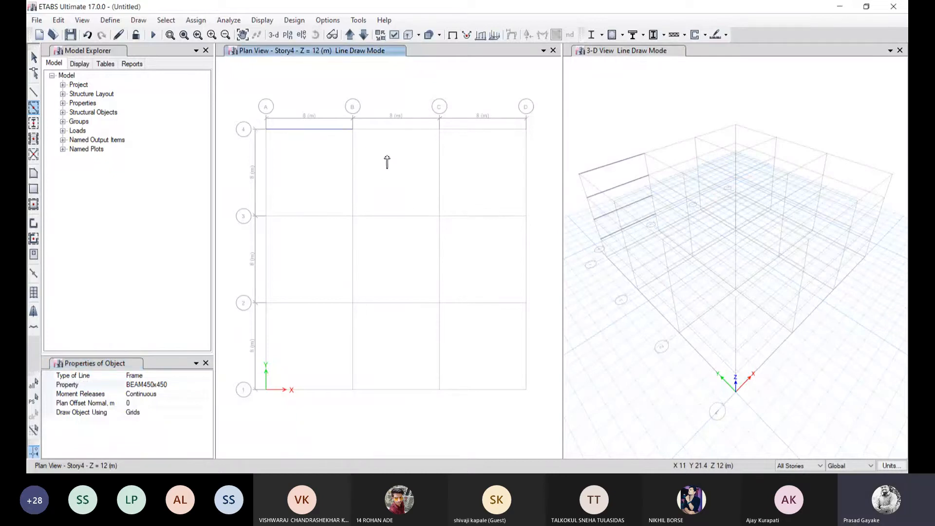
left_click(391, 130)
left_click(482, 130)
Step: Add BEAM450x450 beams in every bay along grid lines 3, 2 and 1
left_click(484, 217)
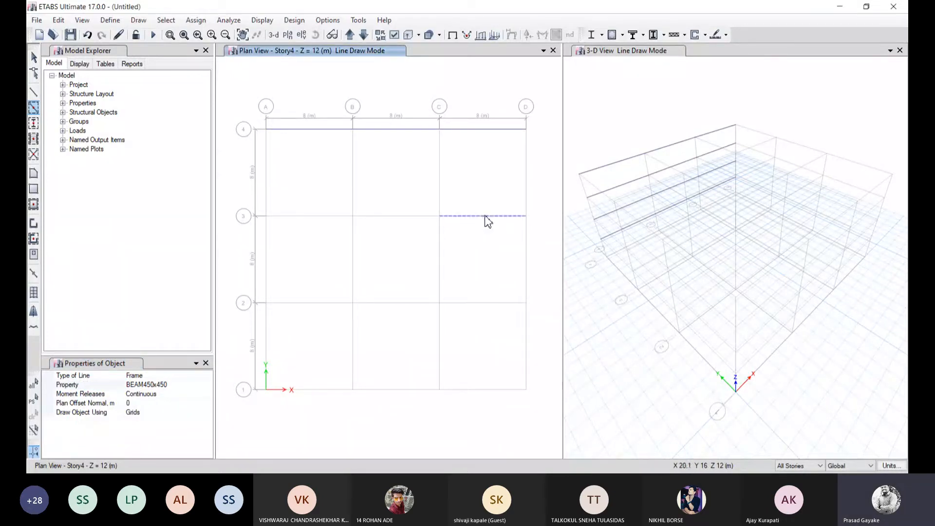
left_click(395, 218)
left_click(308, 223)
left_click(305, 309)
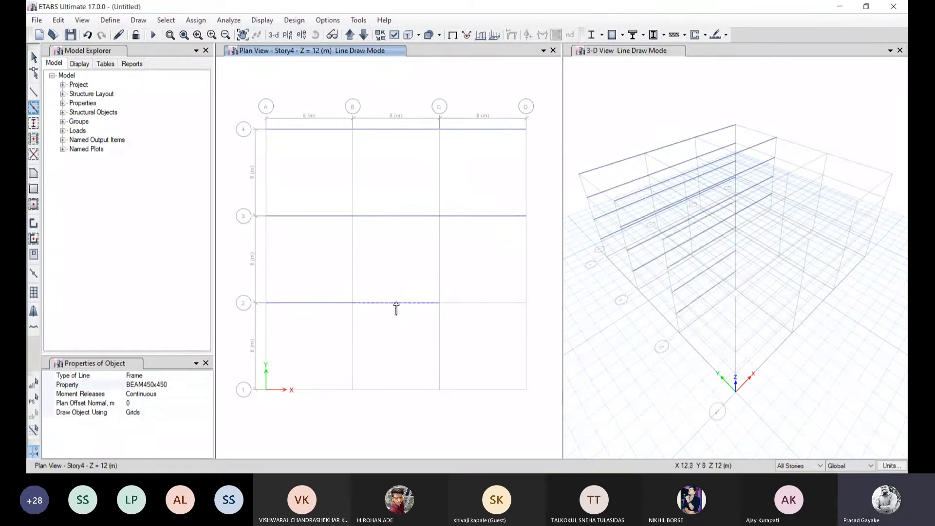
left_click(401, 307)
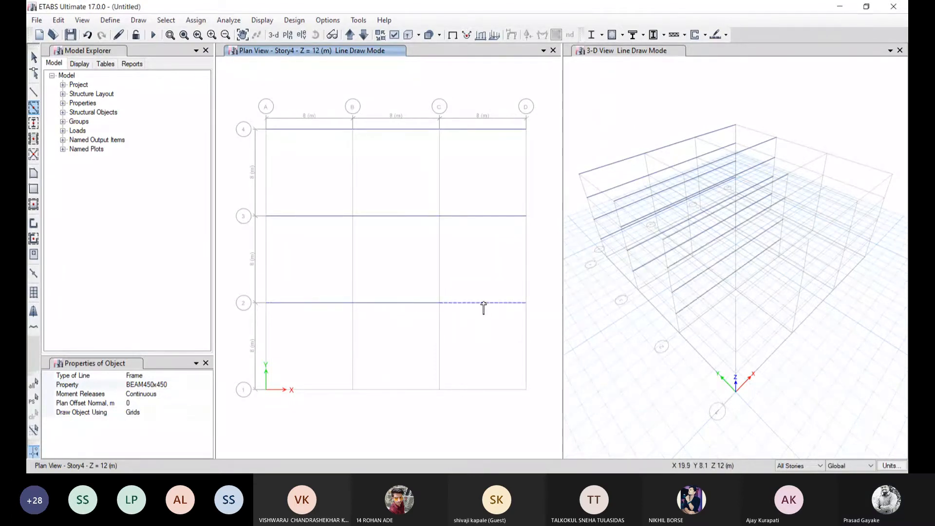
left_click(484, 306)
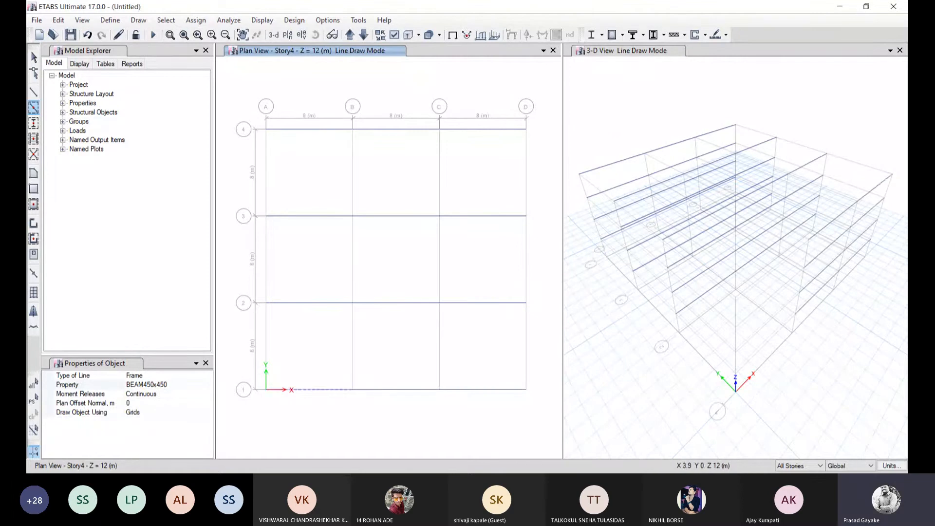
left_click(308, 390)
Step: Add BEAM450x450 beams in every bay along grid lines A, B, C and D, between lines 1 and 4
left_click(527, 343)
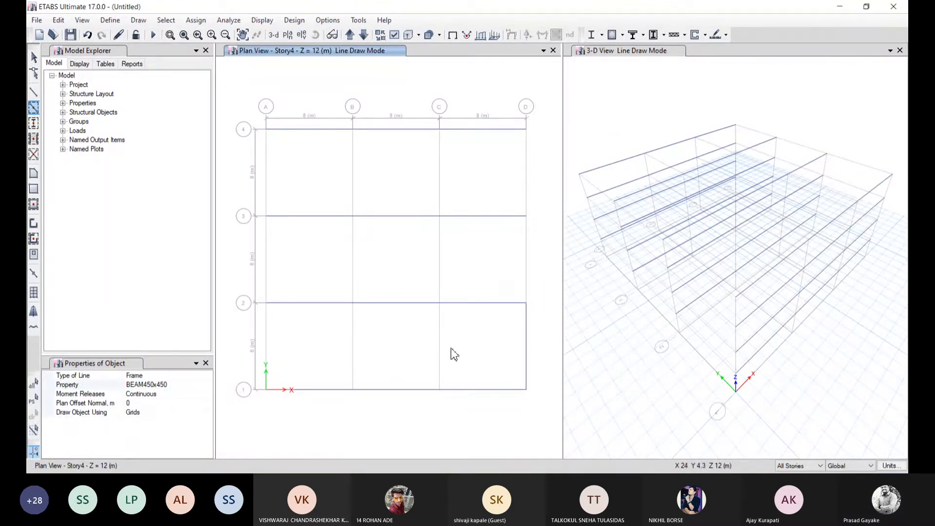
left_click(441, 354)
left_click(354, 352)
left_click(266, 347)
left_click(267, 264)
left_click(354, 257)
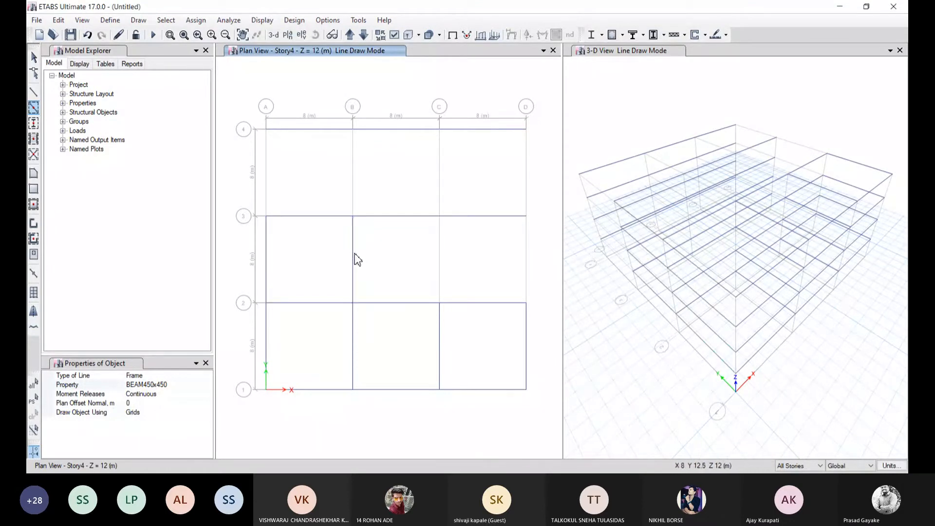
left_click(440, 263)
left_click(526, 259)
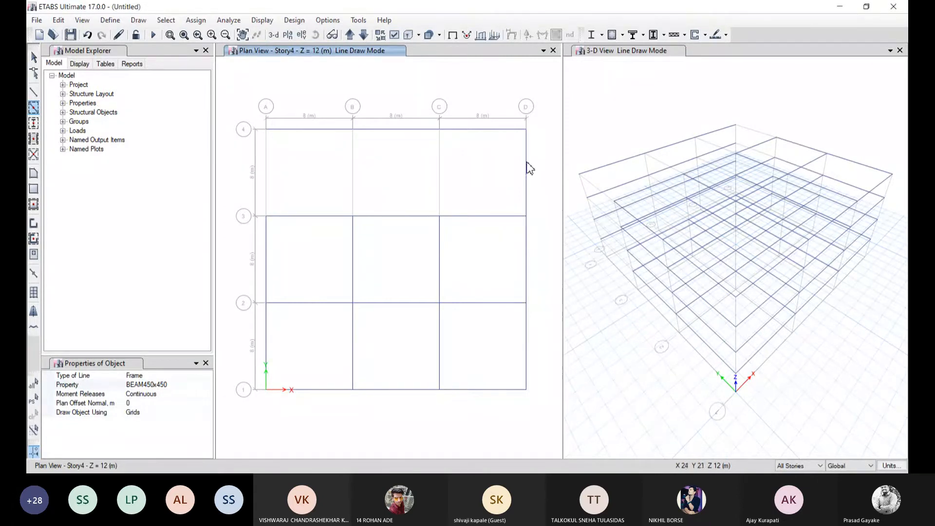
left_click(439, 177)
left_click(353, 176)
left_click(265, 172)
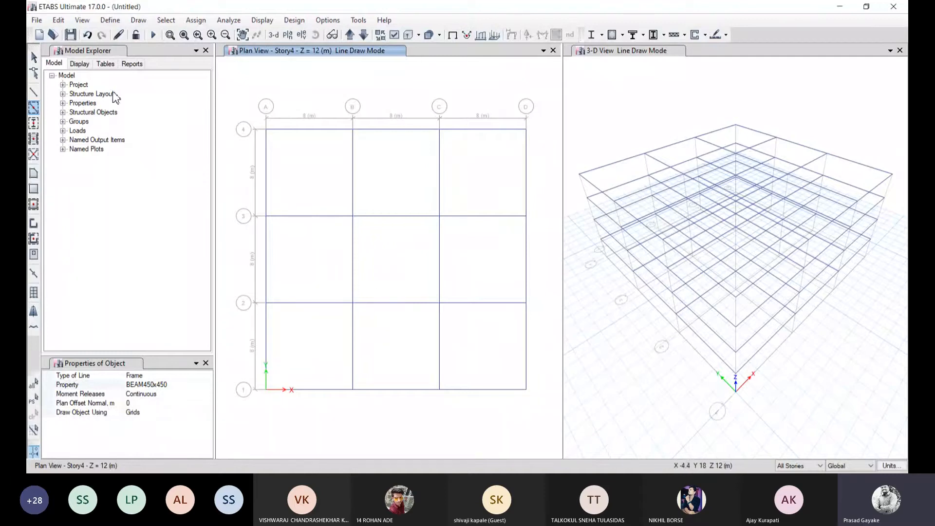
Step: Quick-draw columns with the COLUMN250x350 section at grid points A4, B4, C4 and D4
left_click(34, 125)
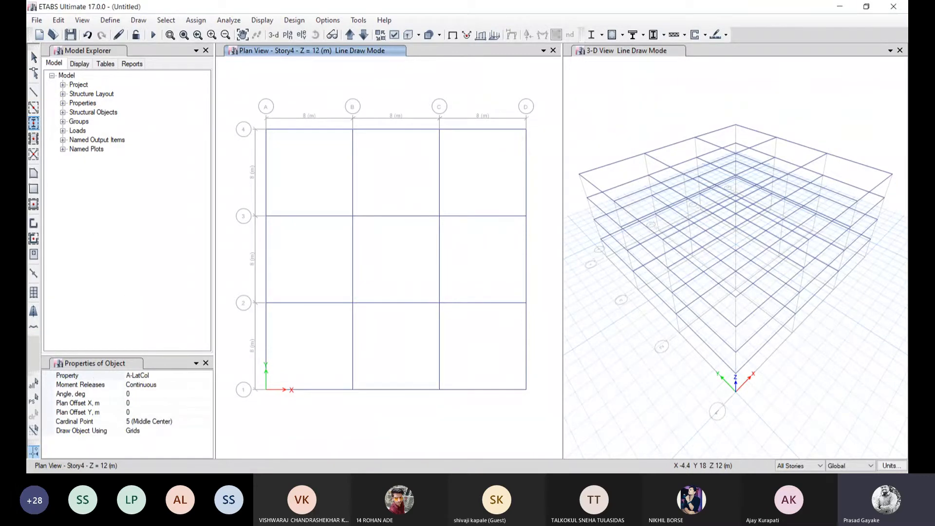
left_click(155, 379)
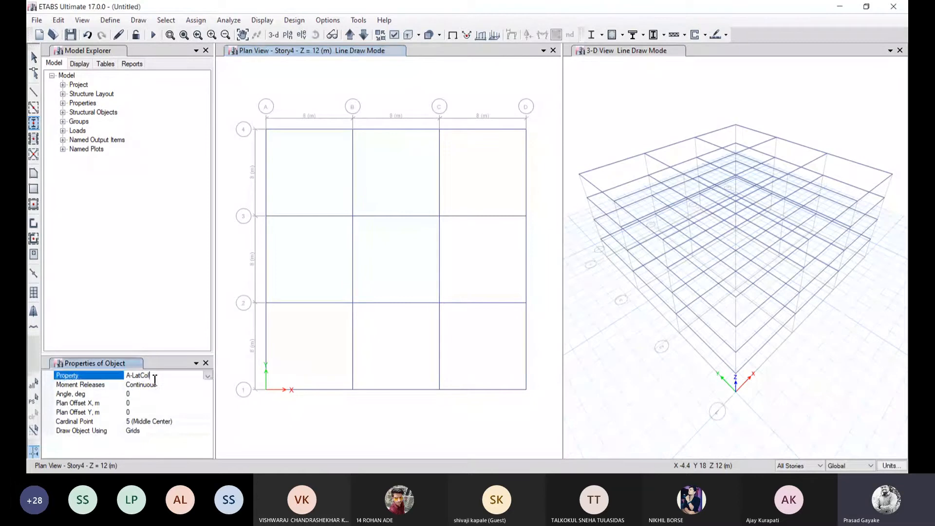
left_click(208, 376)
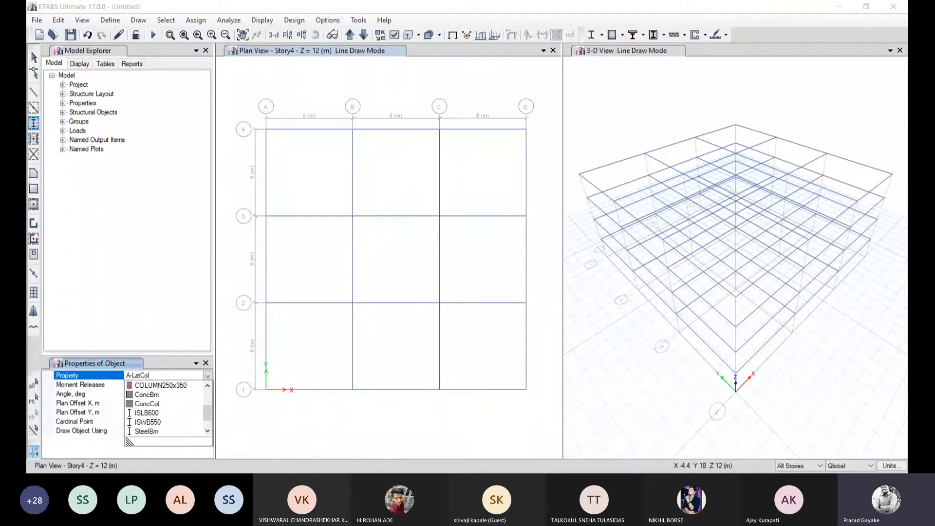
left_click(161, 384)
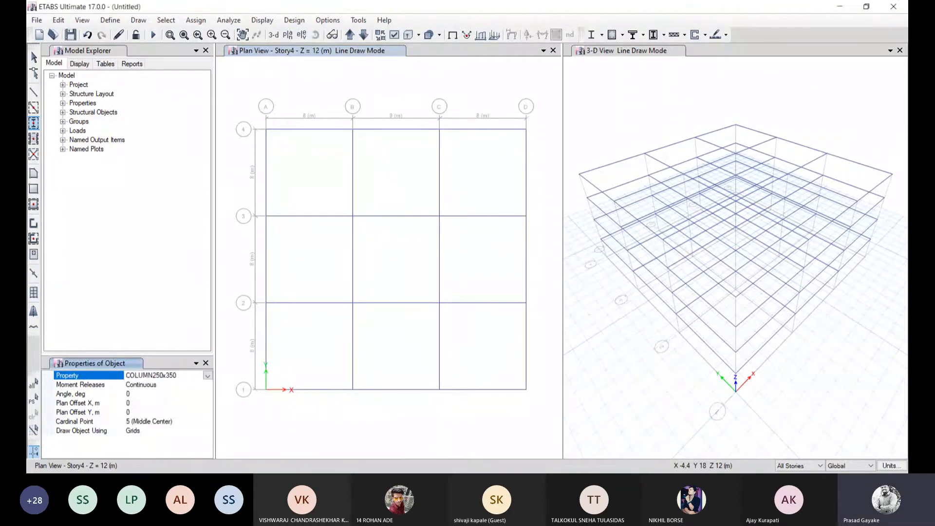
left_click(267, 130)
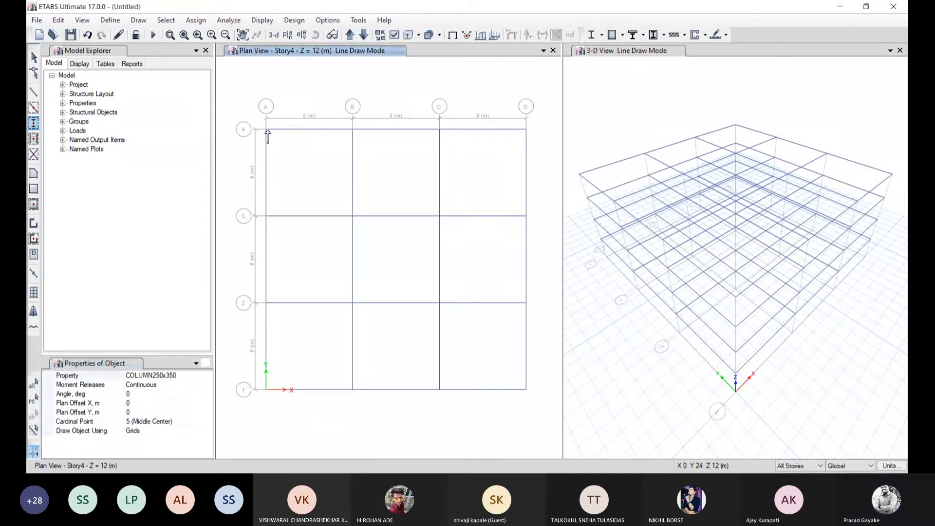
left_click(353, 130)
left_click(439, 130)
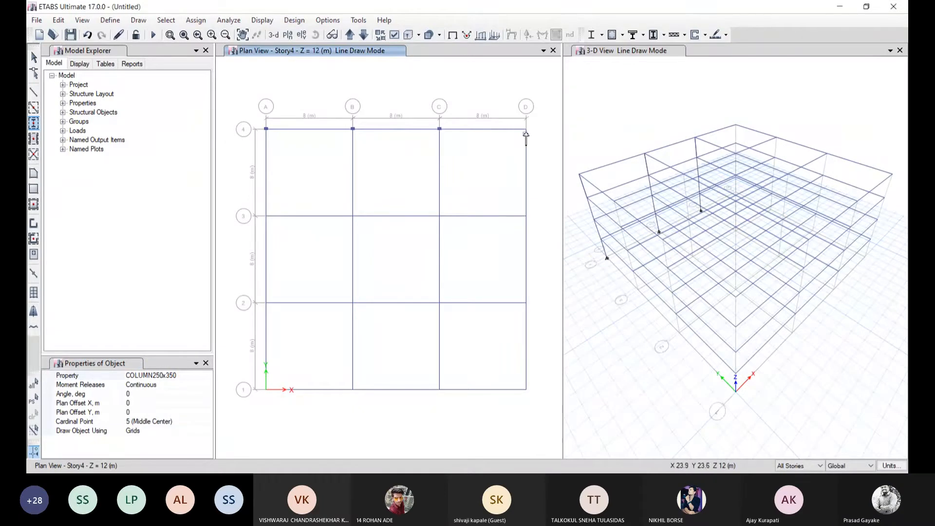
left_click(526, 129)
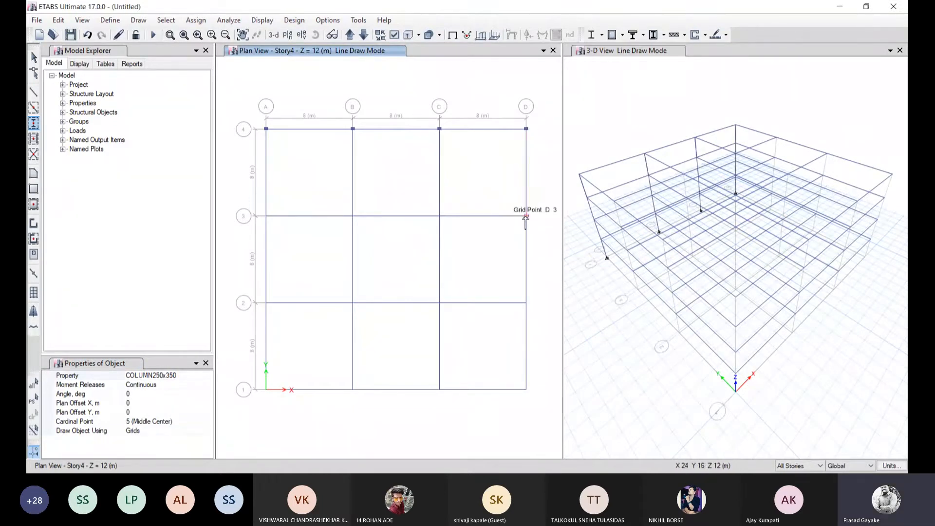
Step: Quick-draw COLUMN250x350 columns at grid points D3, C3, B3 and A3
left_click(526, 215)
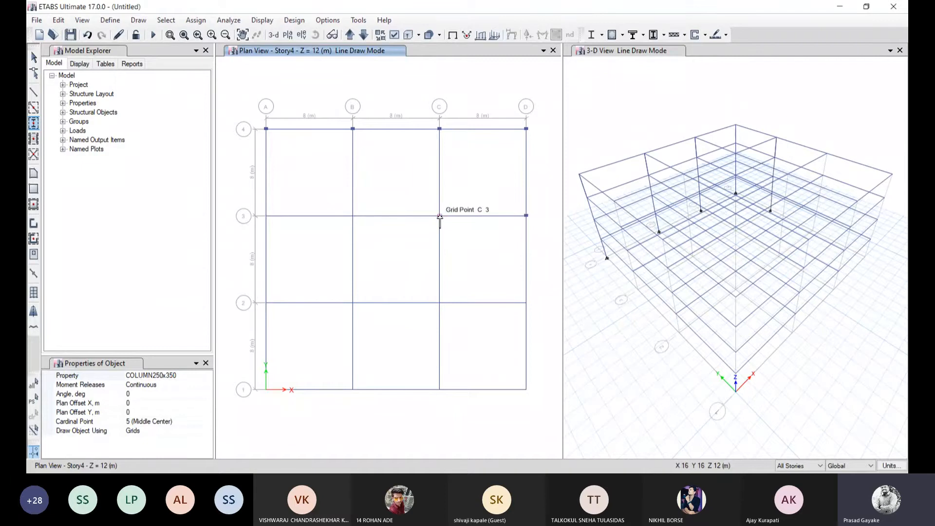
left_click(439, 216)
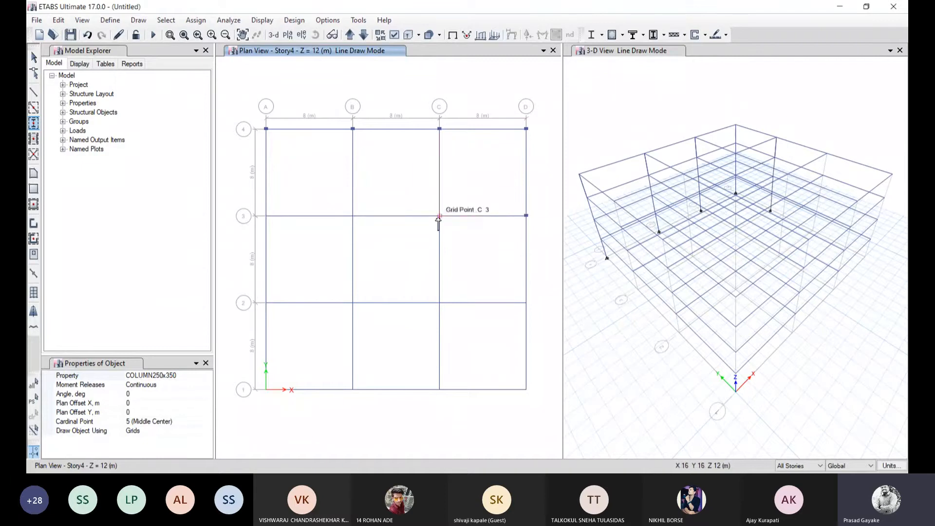
left_click(353, 215)
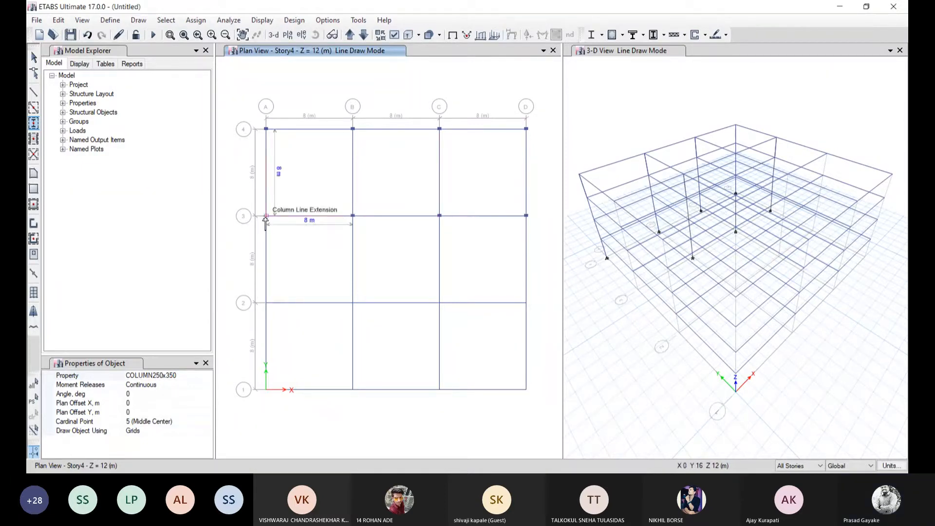
left_click(266, 216)
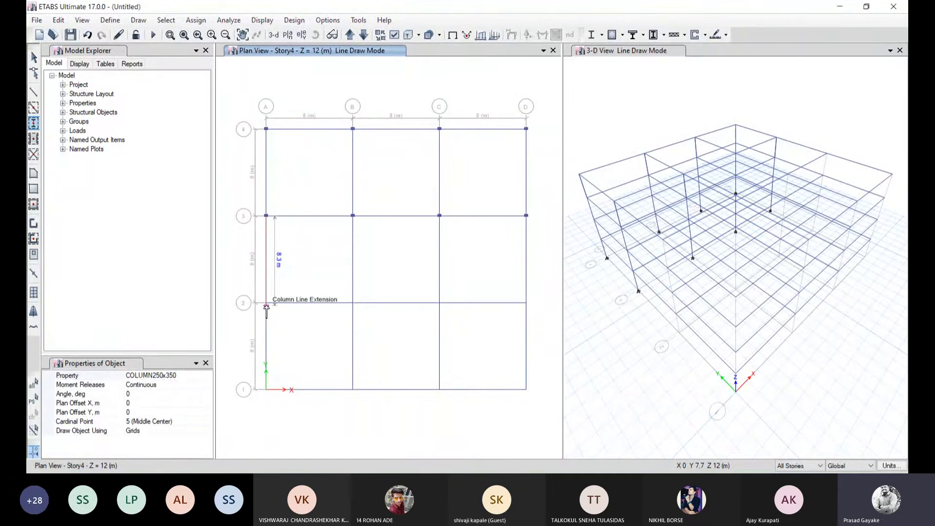
Step: Add COLUMN250x350 columns at grid points A2, B2, C2 and D2
left_click(212, 35)
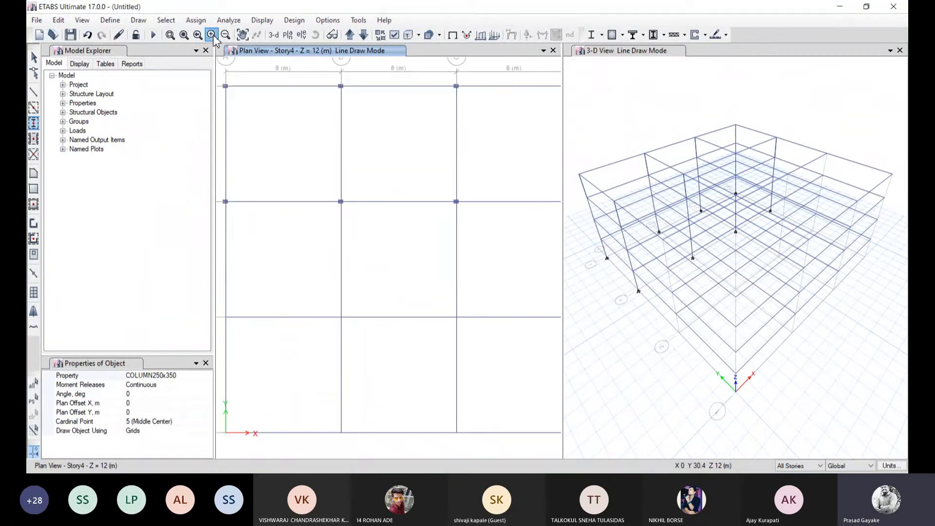
left_click(226, 320)
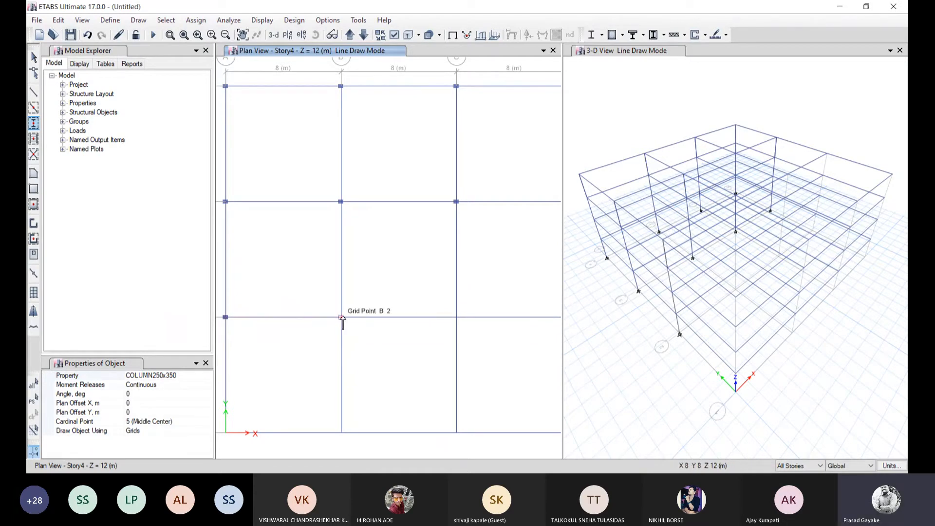
left_click(341, 318)
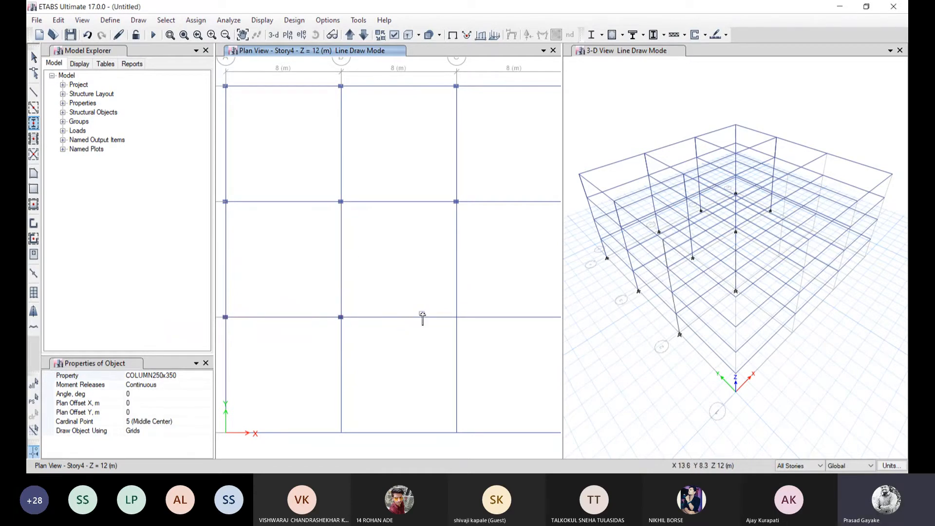
left_click(458, 319)
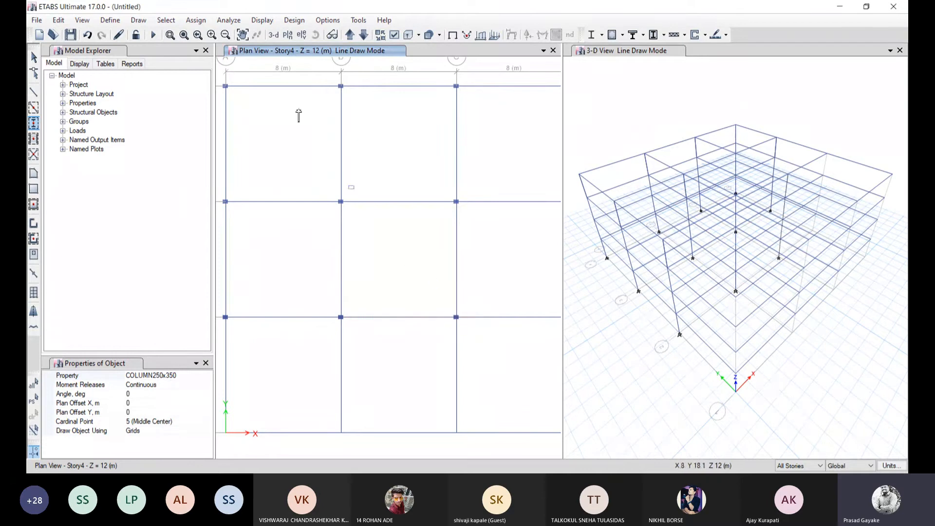
left_click(248, 36)
left_click_drag(484, 265, 359, 246)
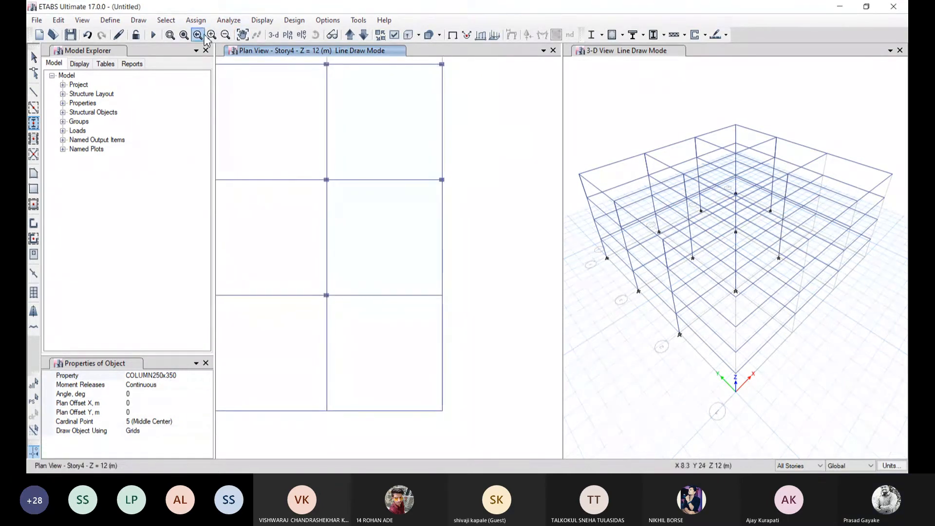
left_click(442, 295)
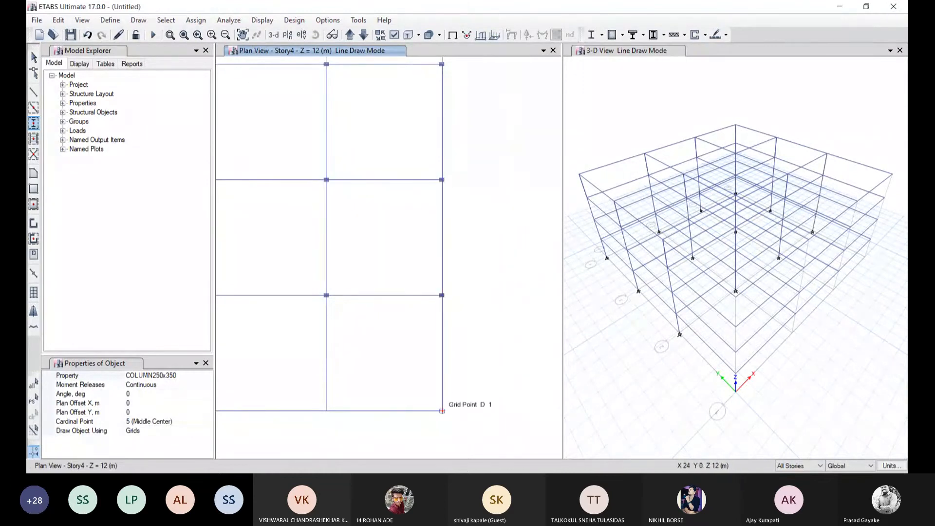
Step: Add COLUMN250x350 columns at grid points D1, C1, B1 and A1
left_click(442, 410)
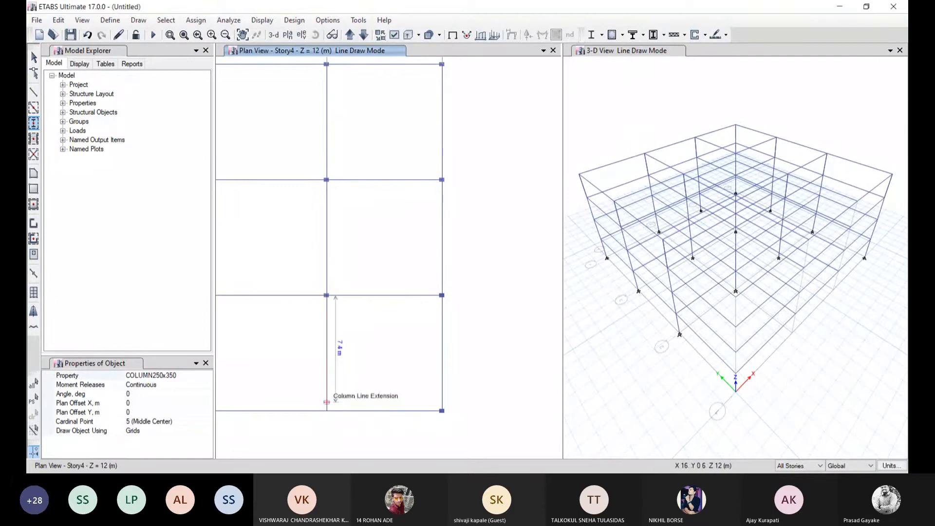
left_click(326, 411)
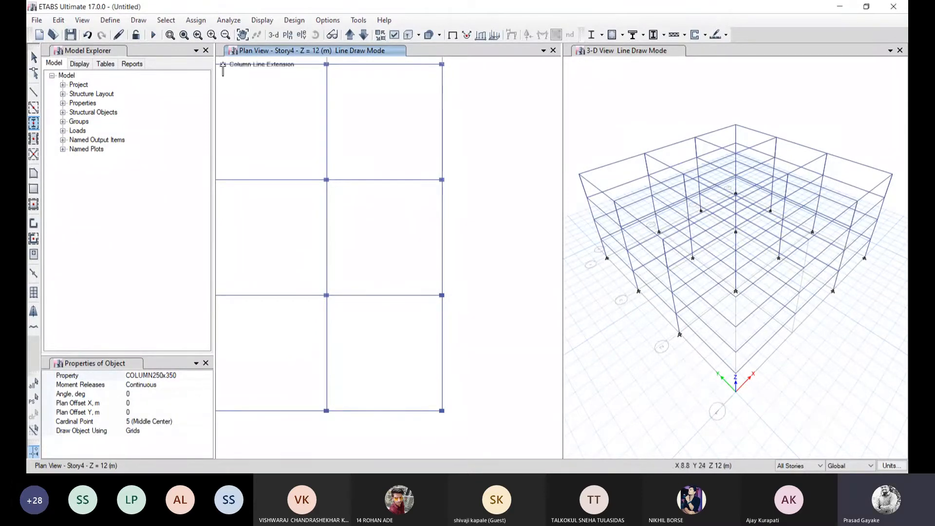
left_click(242, 35)
left_click_drag(296, 372, 490, 296)
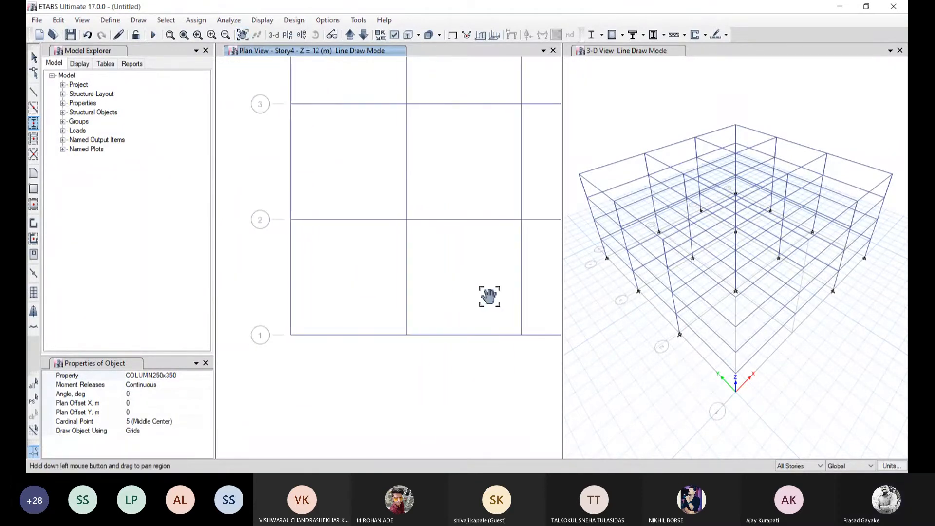
left_click(408, 336)
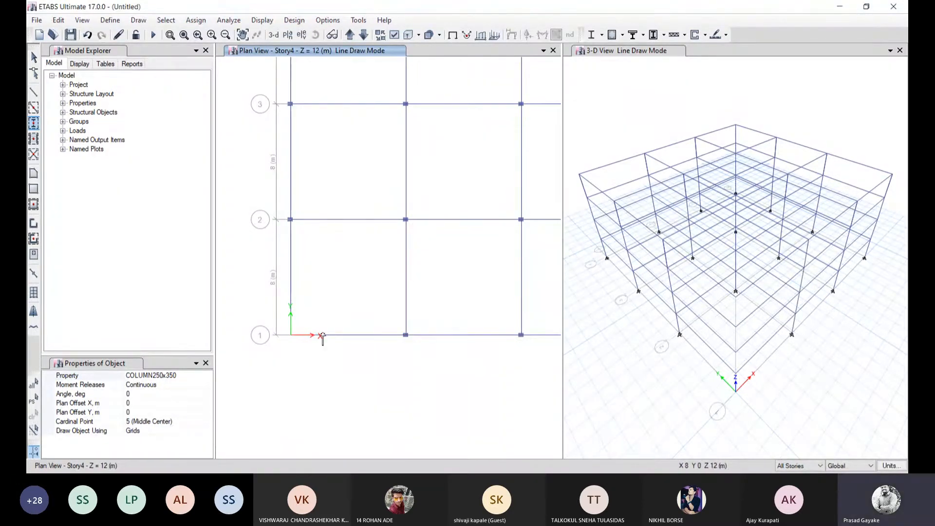
left_click(291, 335)
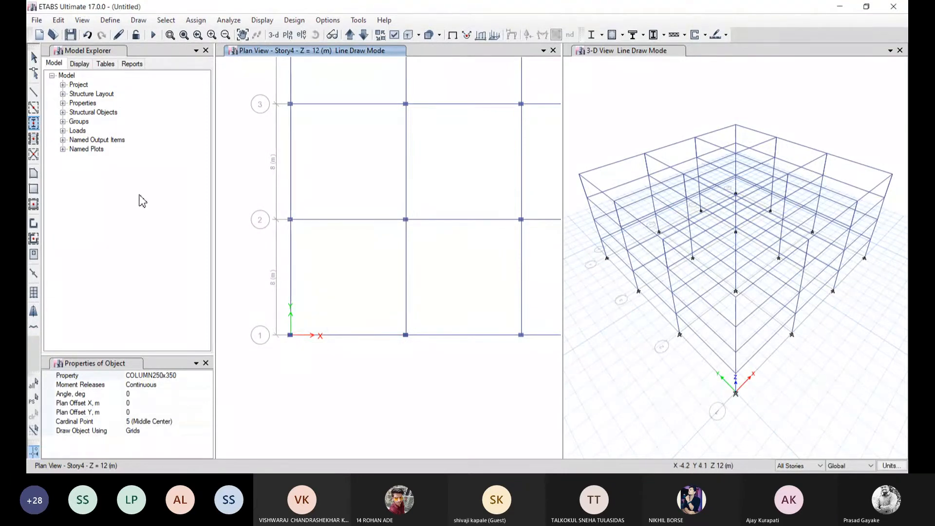
Step: Quick-draw floor panels with the Slab200 property in the three bays between grid lines 3 and 4
left_click(227, 35)
left_click(227, 35)
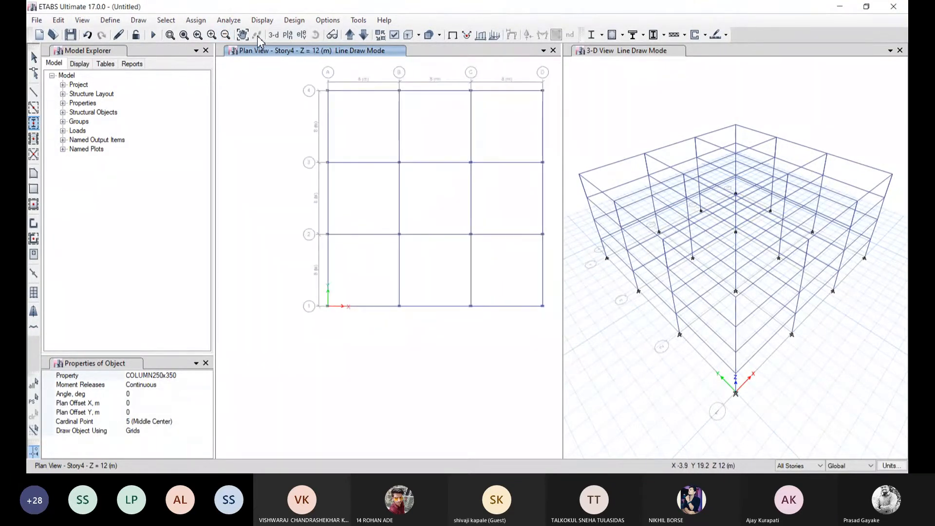
left_click(242, 35)
left_click_drag(299, 251, 252, 313)
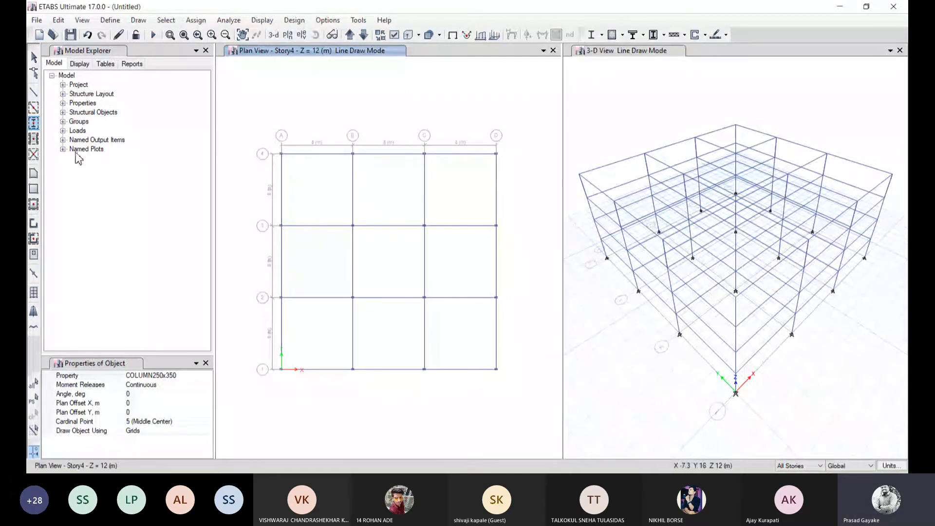
left_click(32, 204)
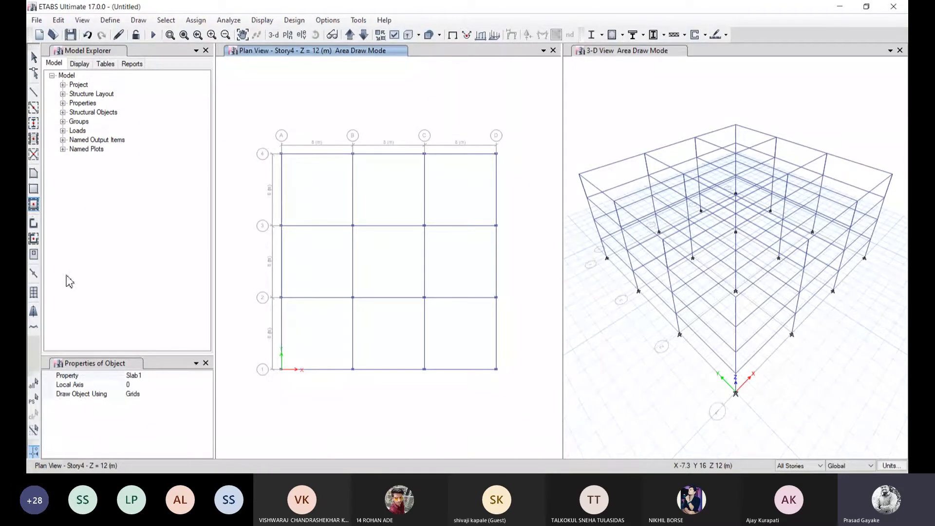
left_click(207, 376)
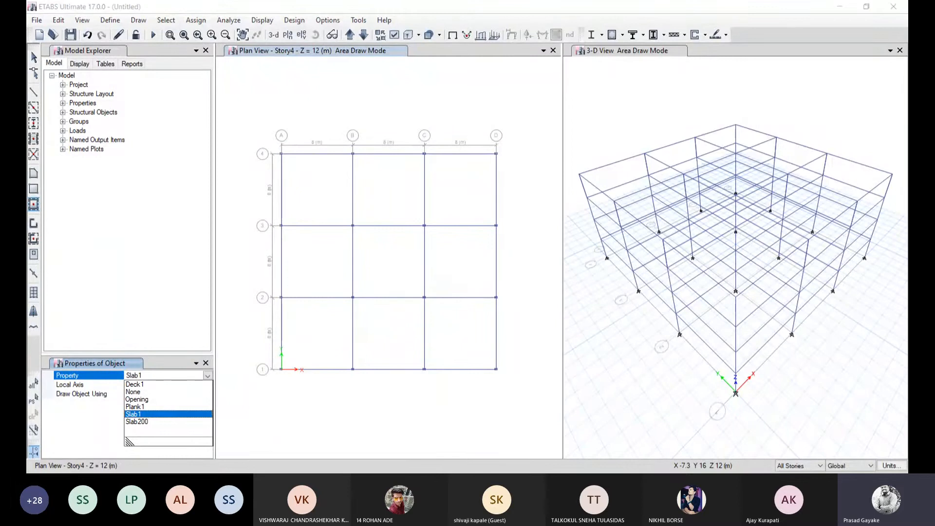
left_click(137, 422)
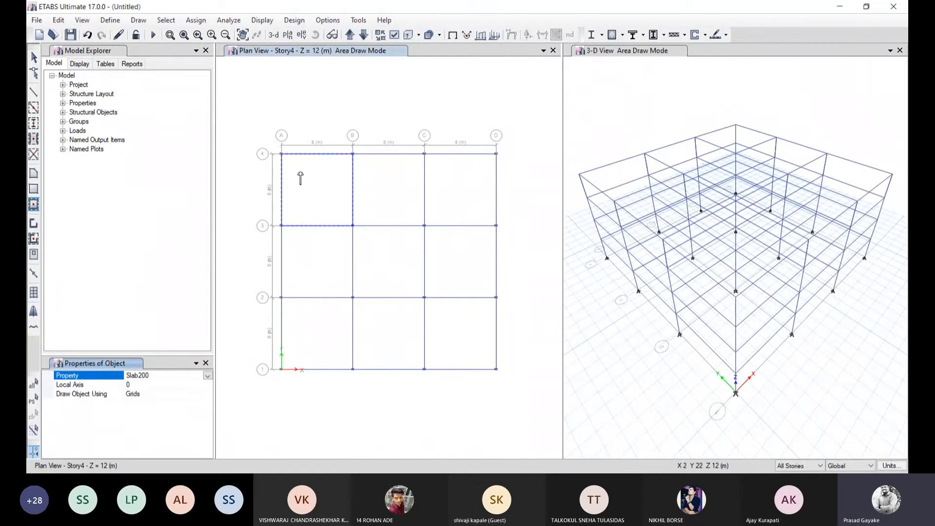
left_click(316, 184)
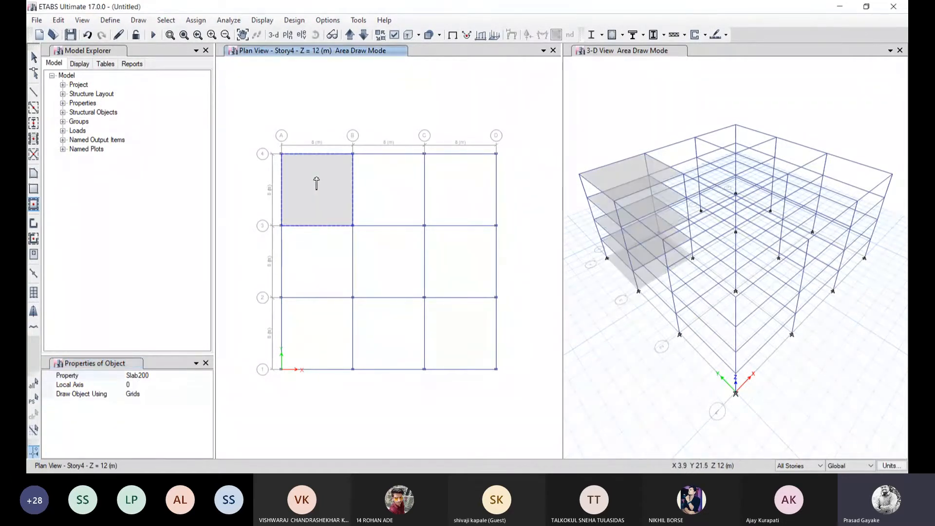
left_click(389, 184)
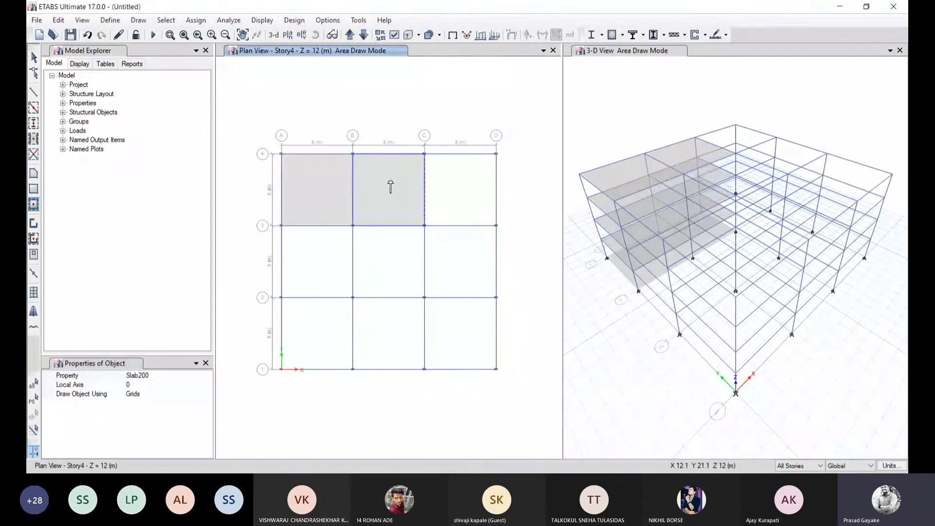
left_click(455, 192)
Step: Add Slab200 floor panels in the six remaining bays between grid lines 1 and 3, and end the drawing command
left_click(477, 275)
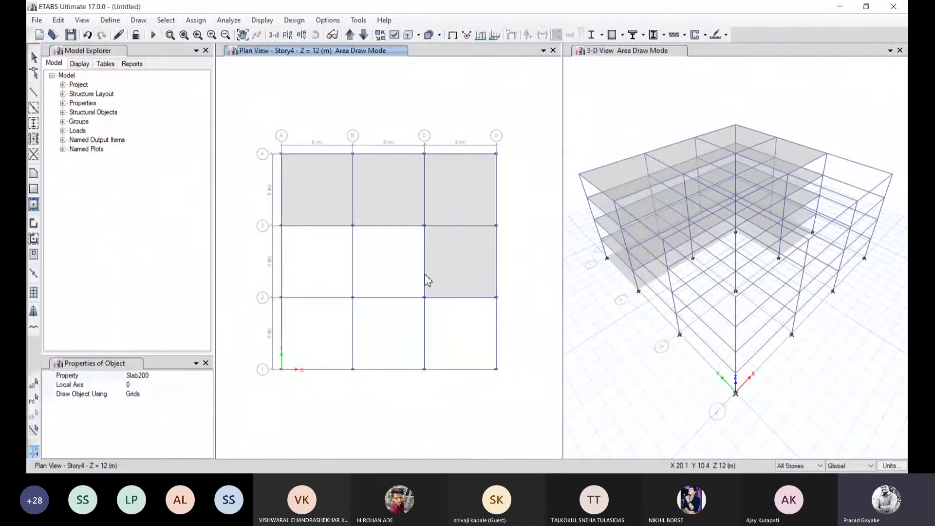
left_click(386, 272)
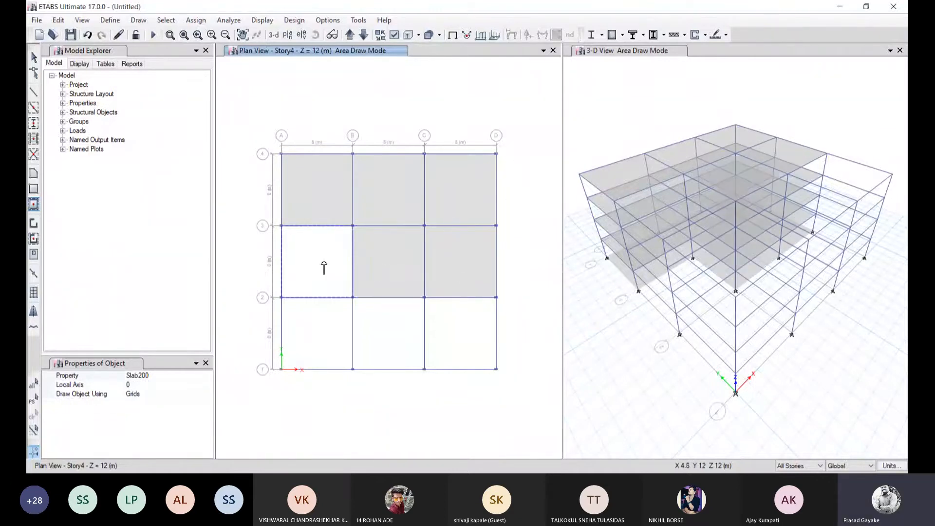
left_click(323, 264)
left_click(323, 316)
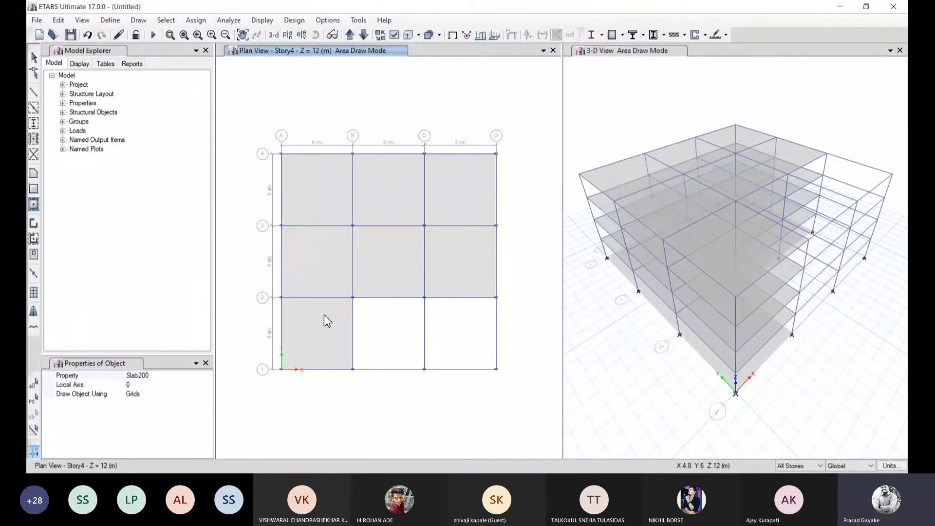
left_click(383, 327)
left_click(475, 323)
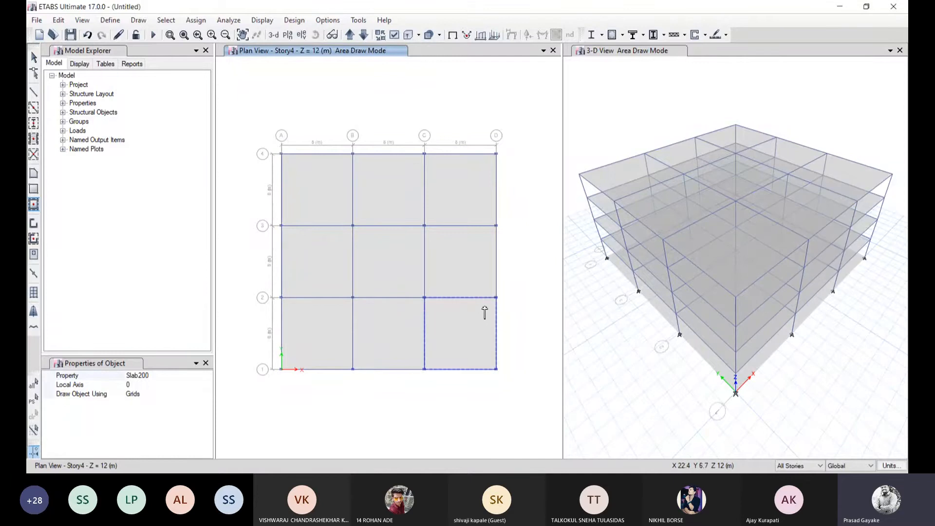
key("Escape")
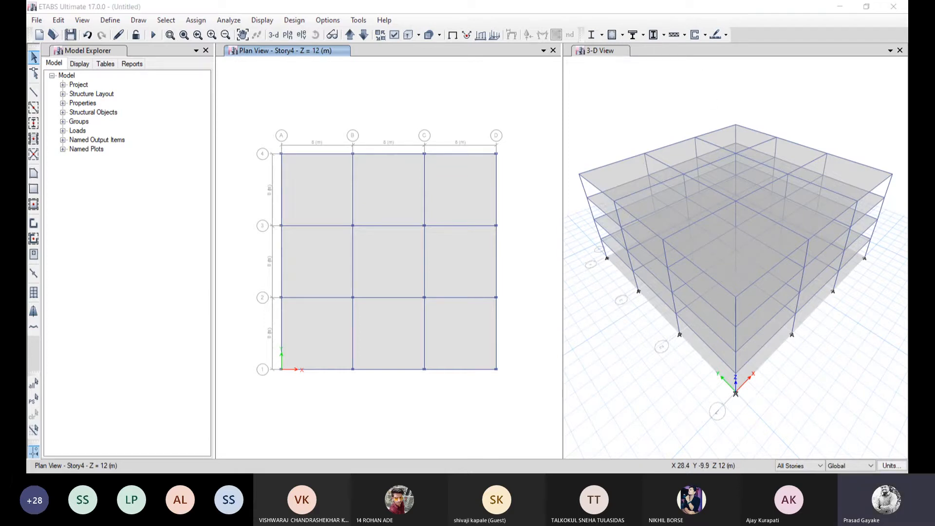
Step: Add a load pattern named EQ X of type Seismic with the IS 1893:2016 auto lateral load
left_click(110, 20)
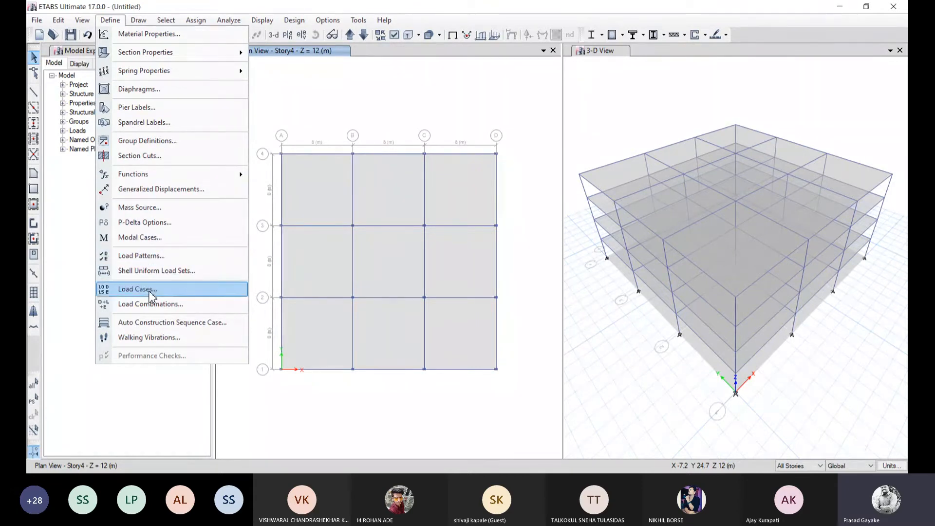
left_click(147, 256)
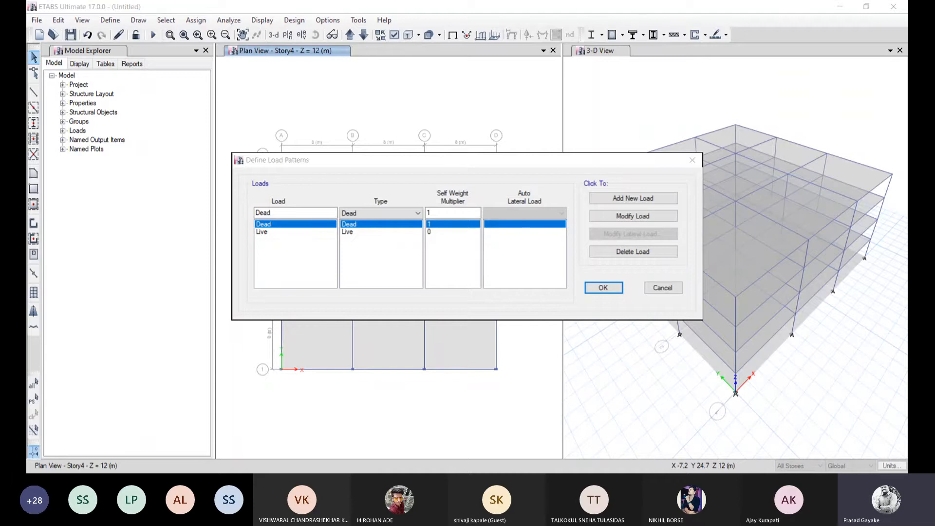
left_click(305, 226)
double_click(303, 213)
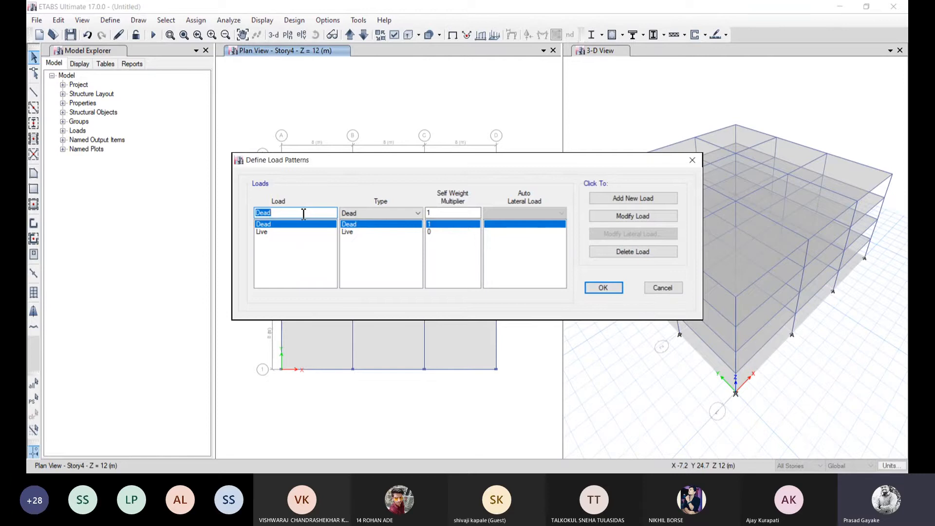
type("EQ X")
left_click(378, 213)
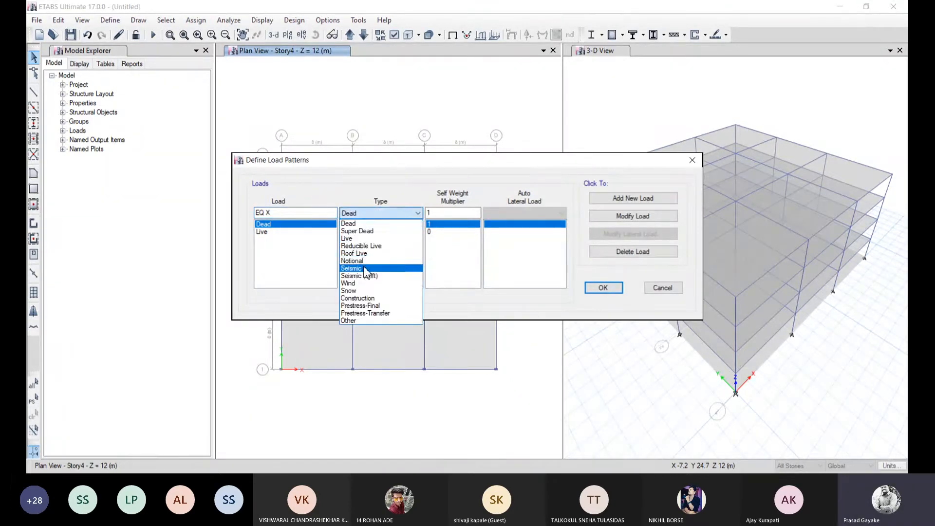
left_click(366, 268)
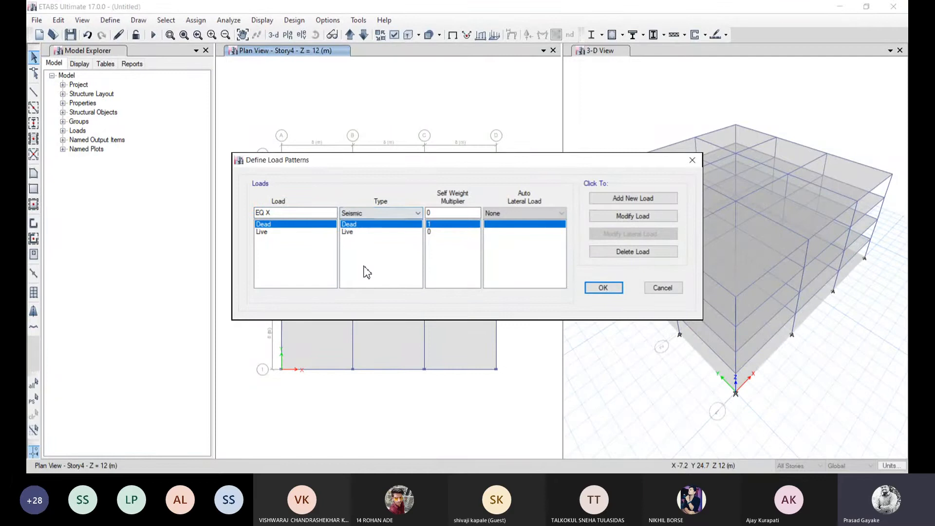
left_click(501, 213)
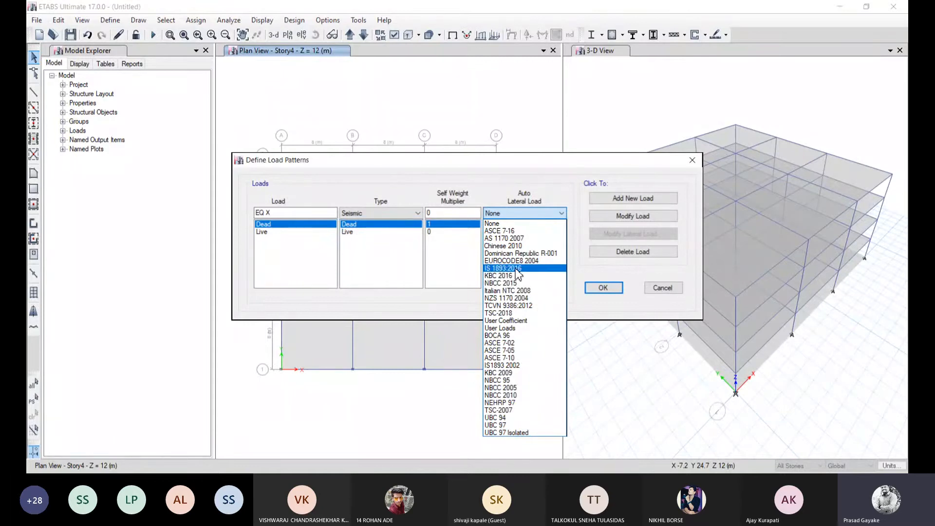
left_click(517, 271)
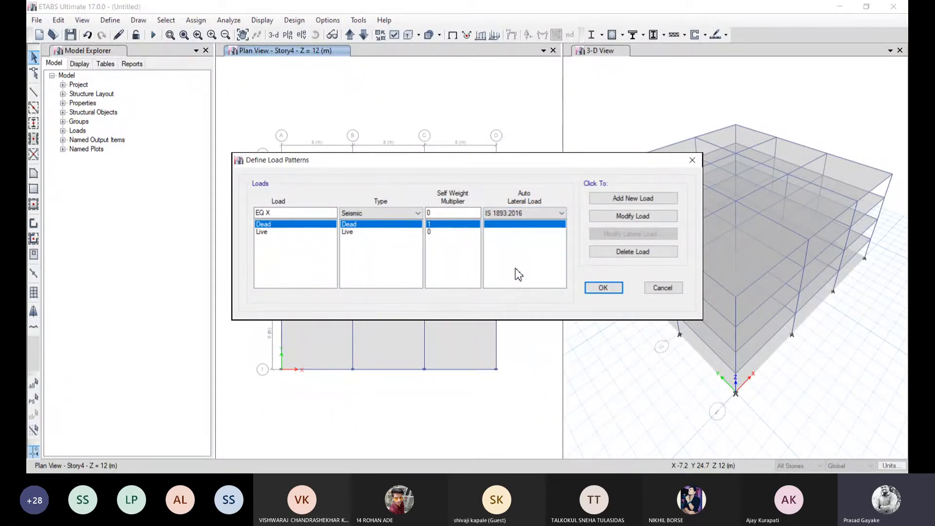
left_click(632, 198)
Step: Add a second seismic load pattern named EQ Y with the IS 1893:2016 auto lateral load
left_click(300, 213)
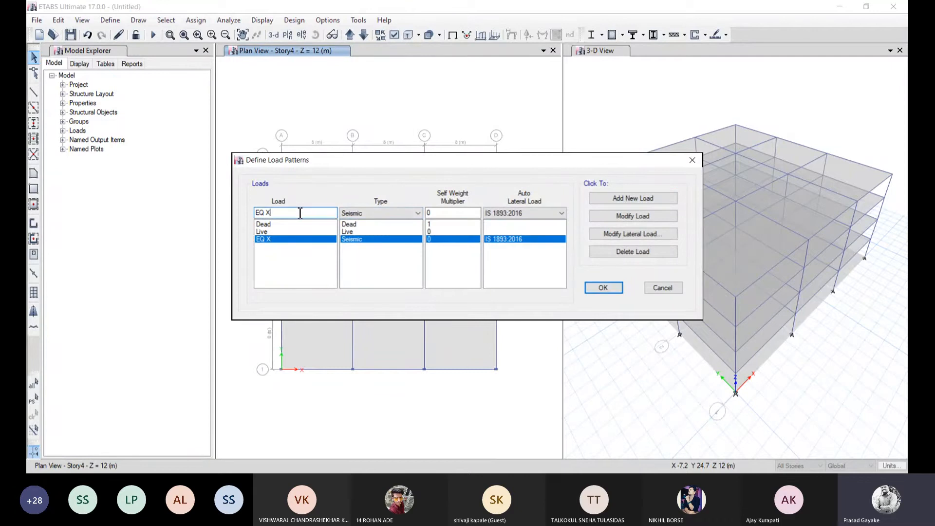
key("BackSpace")
type("Y")
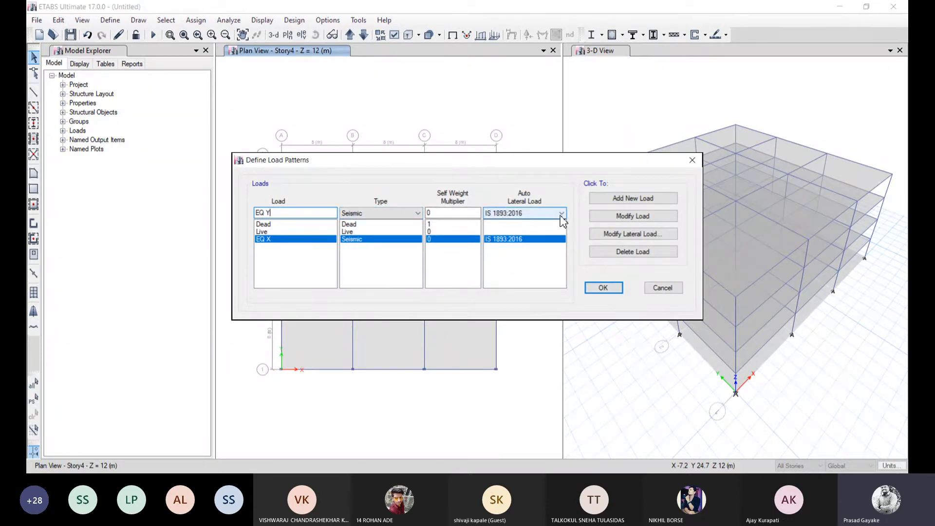
left_click(631, 198)
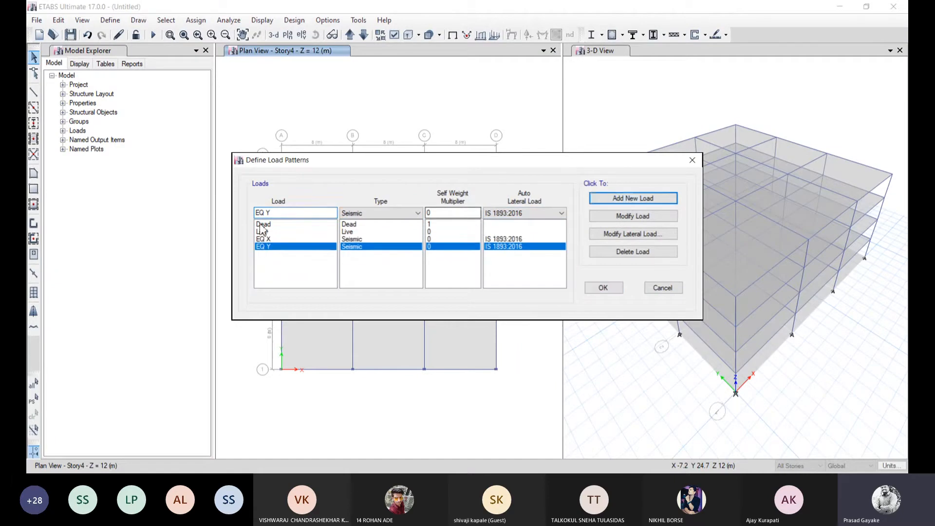
Step: Add a load pattern named W X of type Wind with the Indian IS 875:2015 auto lateral load
left_click_drag(308, 214, 245, 221)
key("BackSpace")
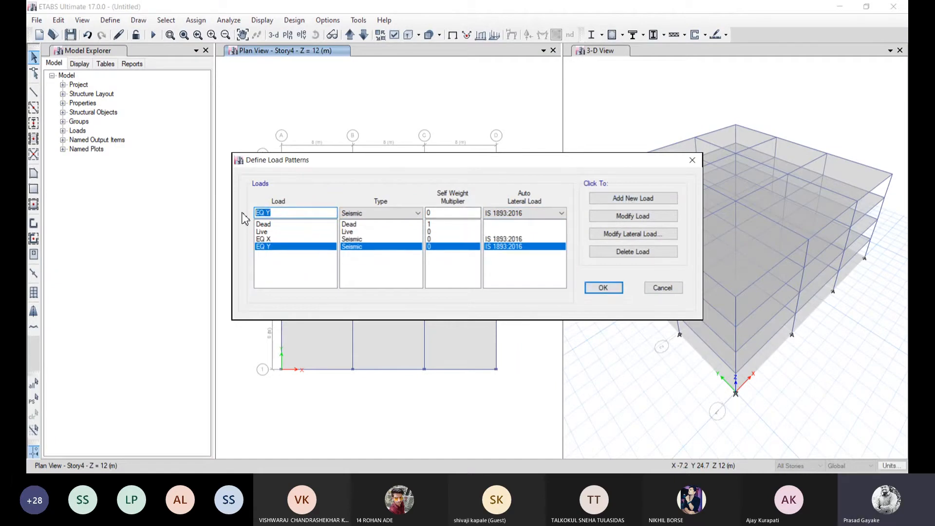
type("W X")
left_click(393, 214)
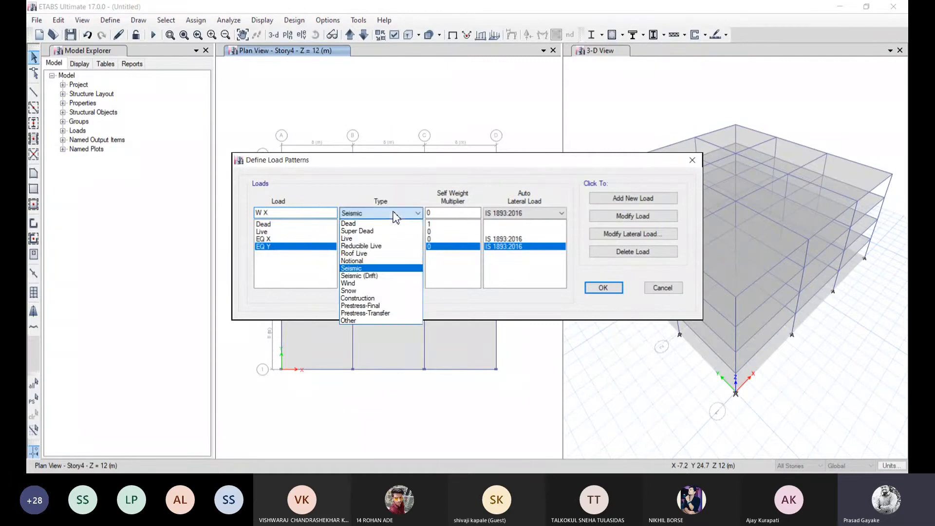
left_click(368, 284)
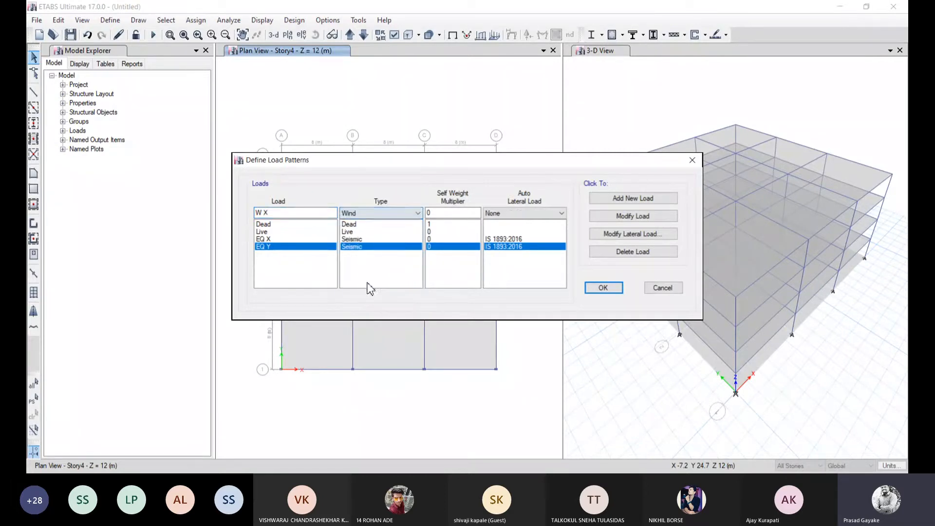
left_click(520, 213)
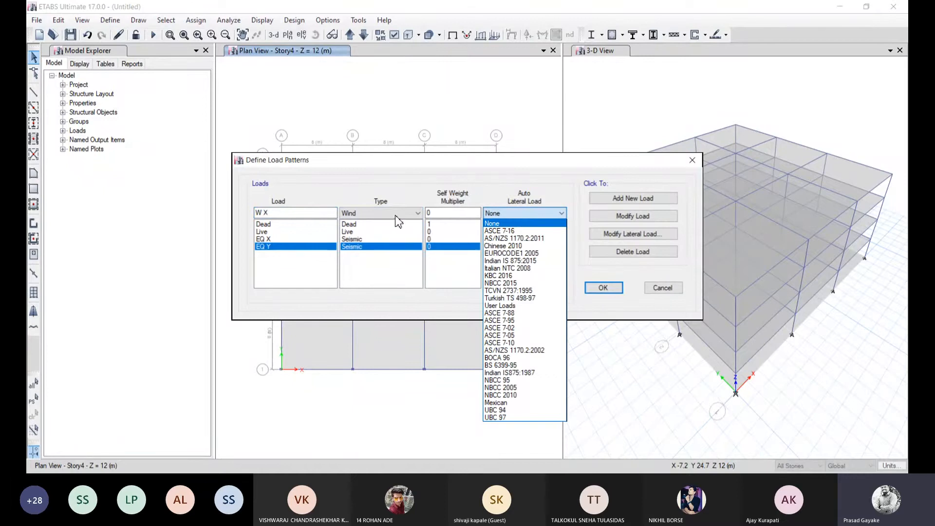
left_click(520, 264)
left_click(653, 201)
Step: Add a second wind load pattern named W Y with the Indian IS 875:2015 auto lateral load
left_click(297, 213)
type("Y")
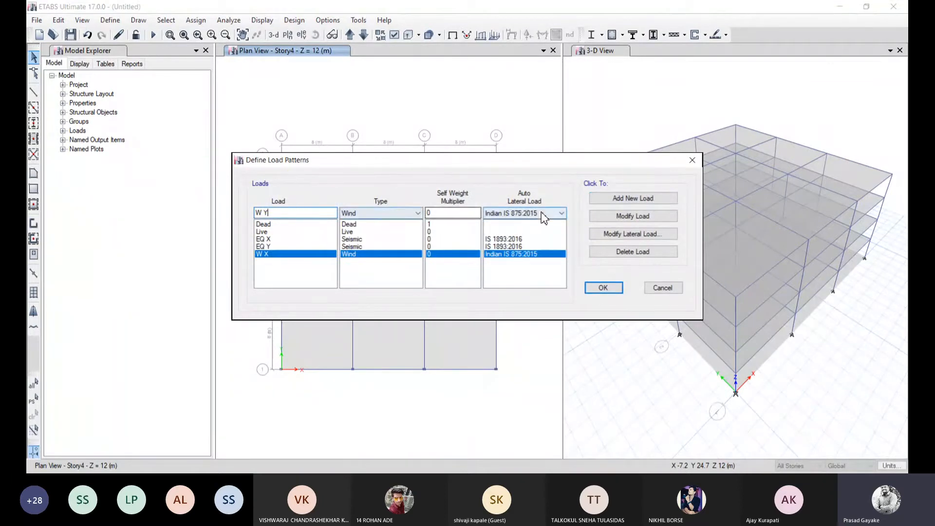
left_click(638, 200)
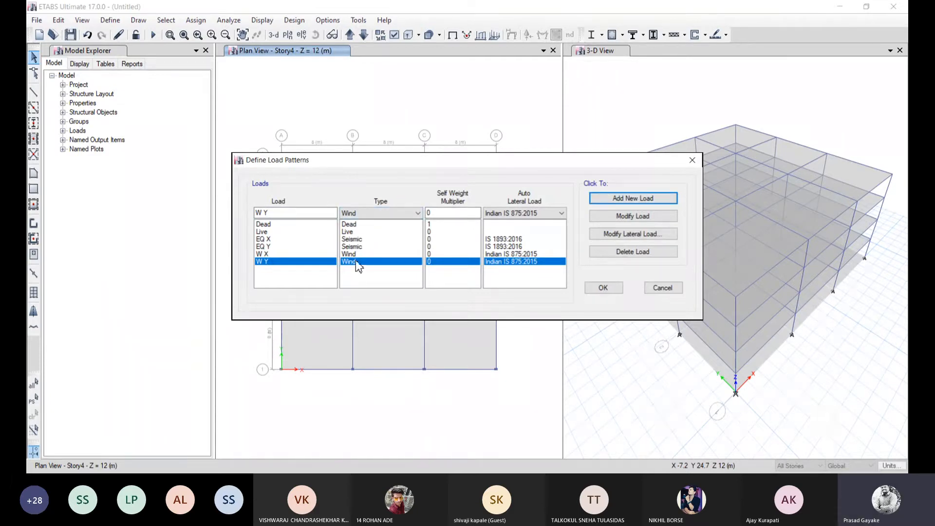
Step: Restrict the EQ X seismic lateral load to X Dir only, turning off Y Dir and all eccentricity cases
left_click(262, 240)
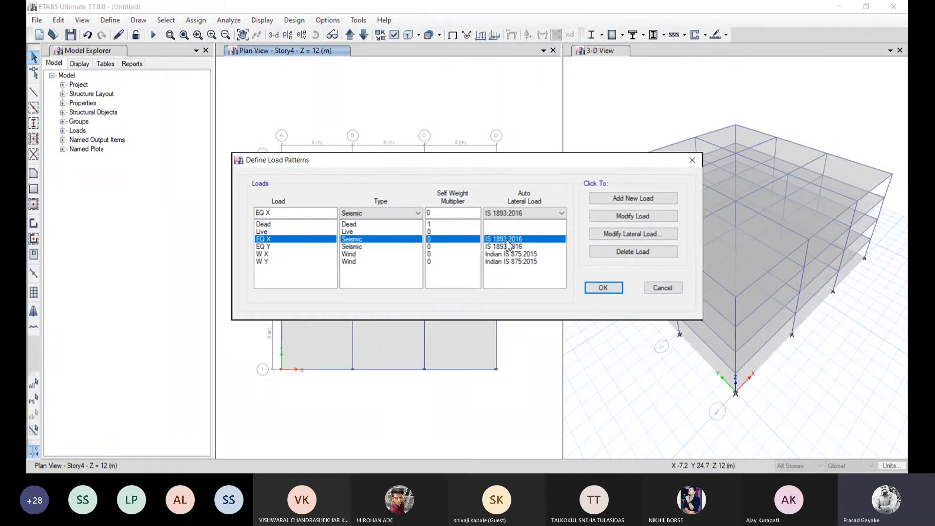
left_click(632, 235)
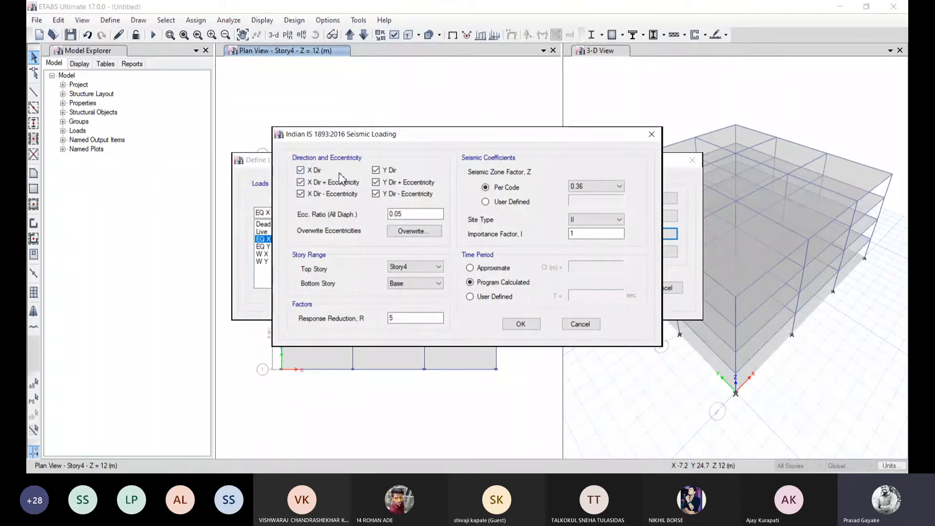
left_click(321, 182)
left_click(317, 194)
left_click(376, 194)
left_click(376, 182)
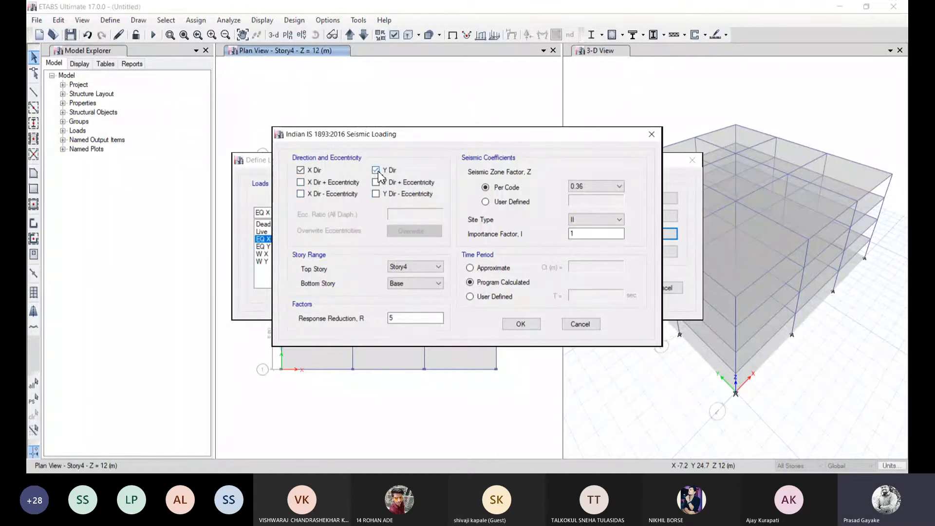
left_click(377, 174)
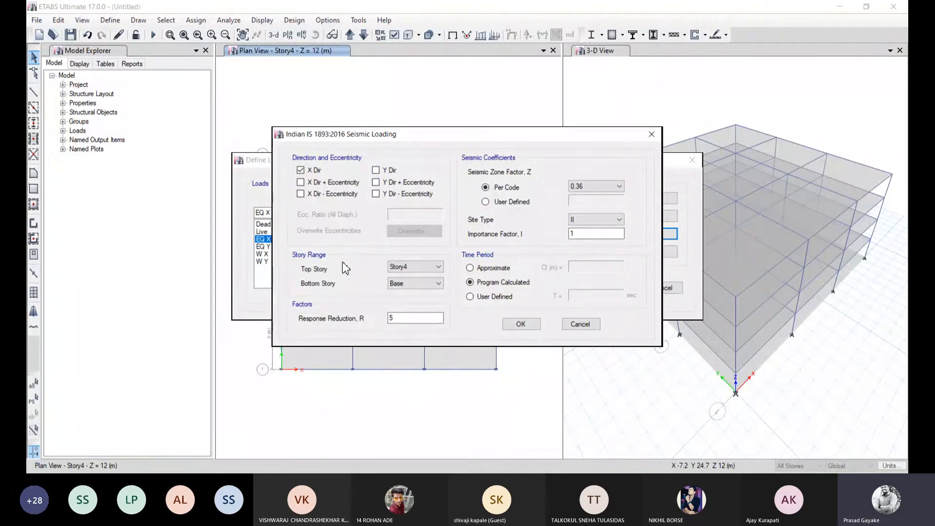
Step: Set the EQ X seismic zone factor per code to 0.36 and the site type to II, and accept the seismic loading
left_click(403, 284)
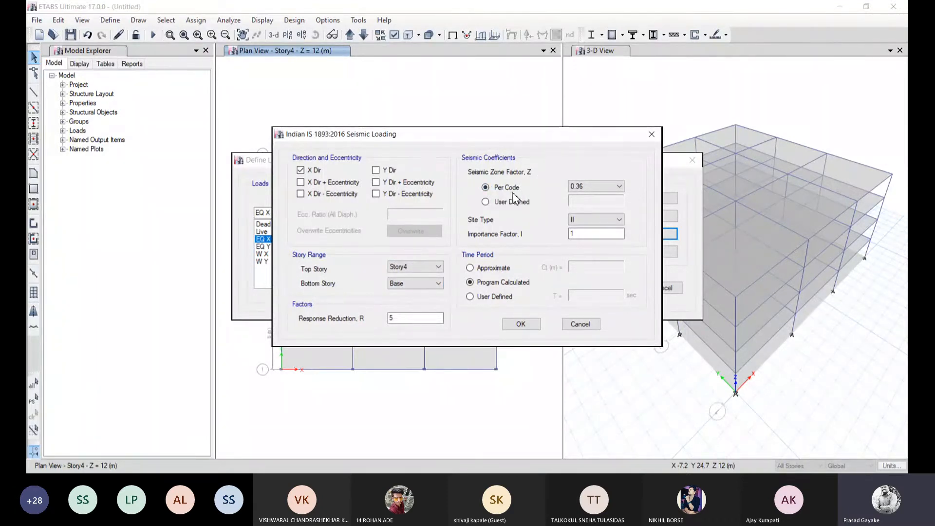
left_click(584, 187)
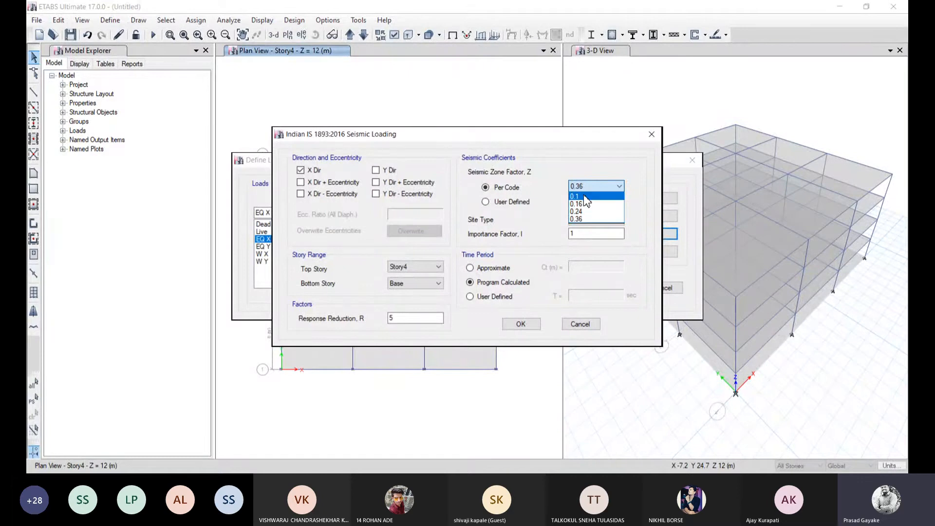
left_click(583, 204)
left_click(587, 188)
left_click(590, 209)
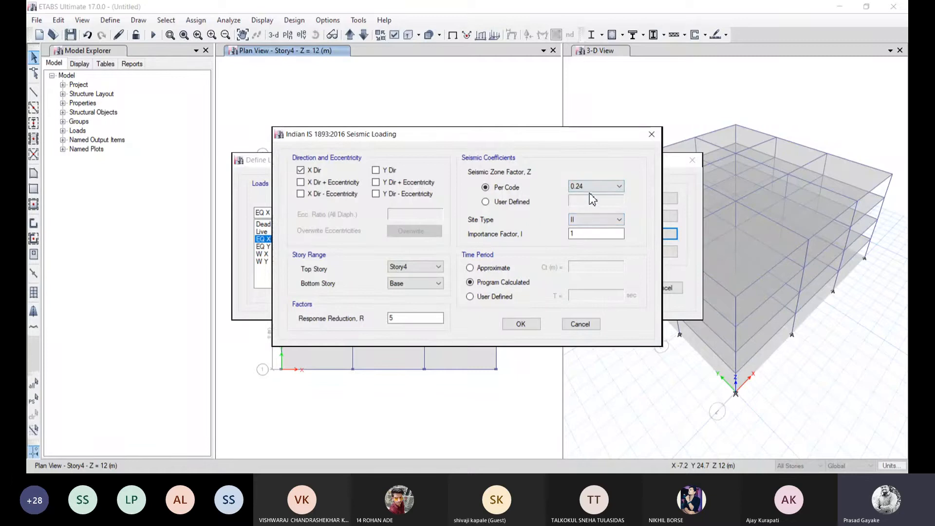
left_click(589, 188)
left_click(590, 220)
left_click(591, 221)
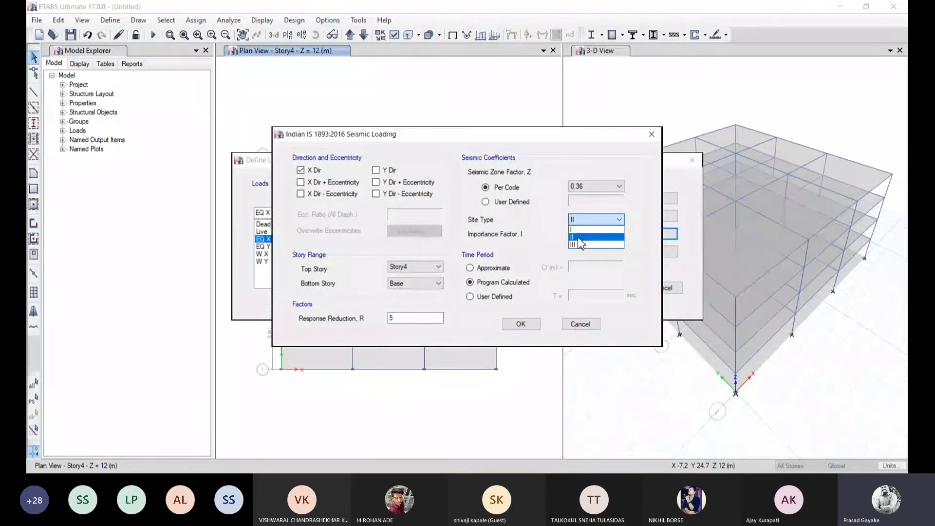
left_click(579, 237)
left_click(583, 236)
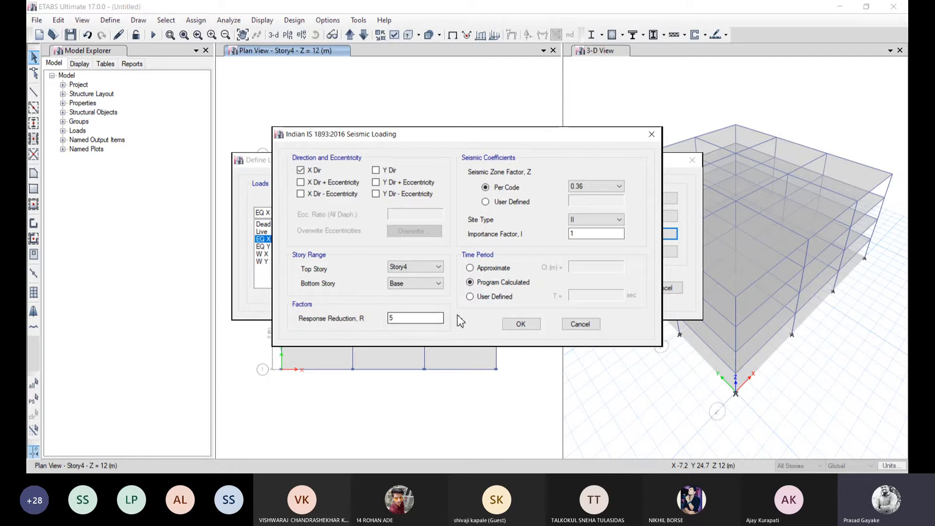
left_click(522, 325)
Step: Restrict the EQ Y seismic lateral load to Y Dir only, turning off X Dir and all eccentricity cases
left_click(258, 247)
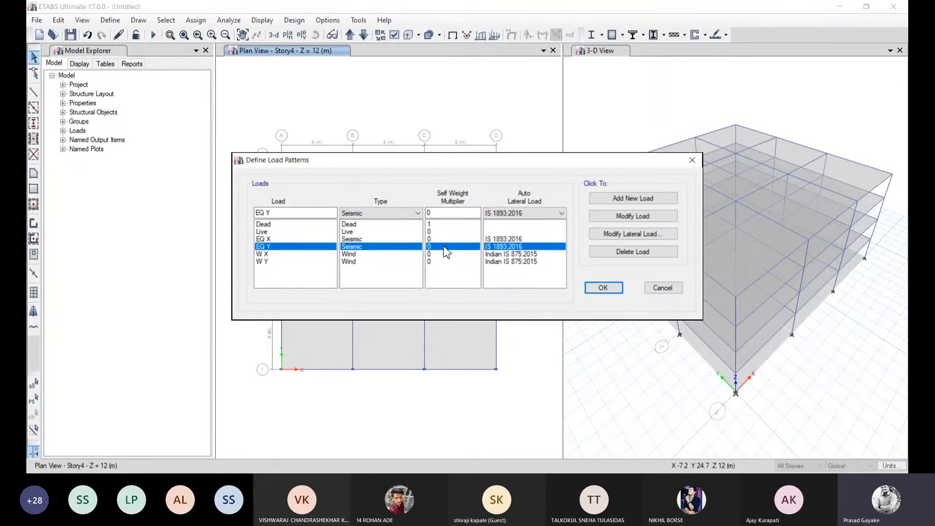
left_click(632, 235)
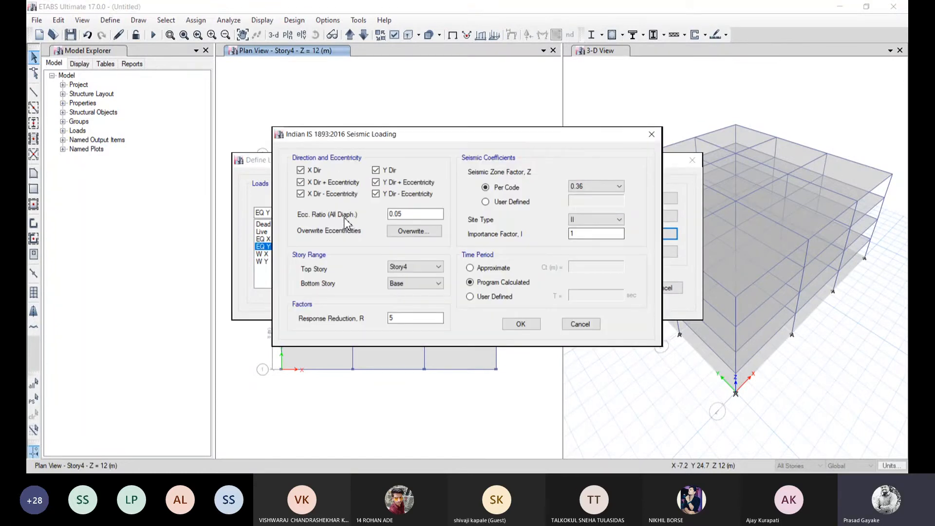
left_click(312, 171)
left_click(309, 182)
left_click(307, 194)
left_click(379, 182)
left_click(392, 195)
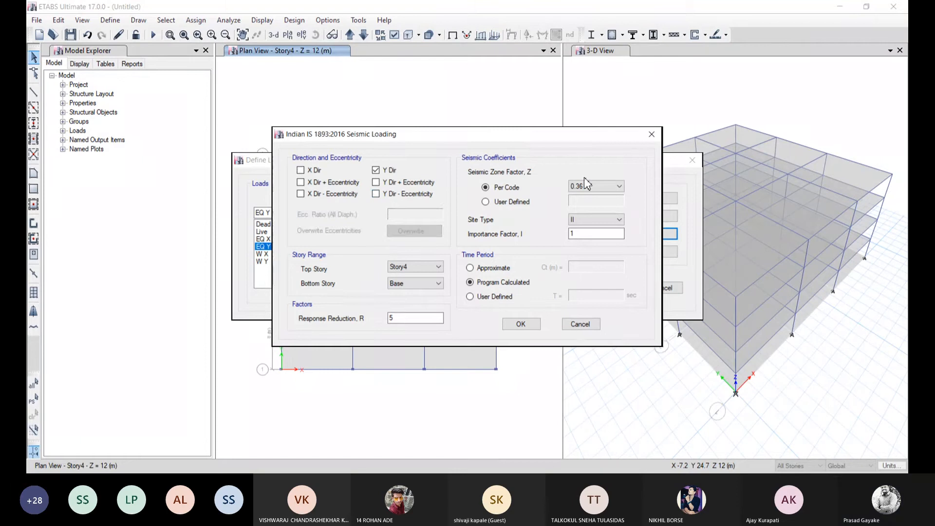
left_click(520, 325)
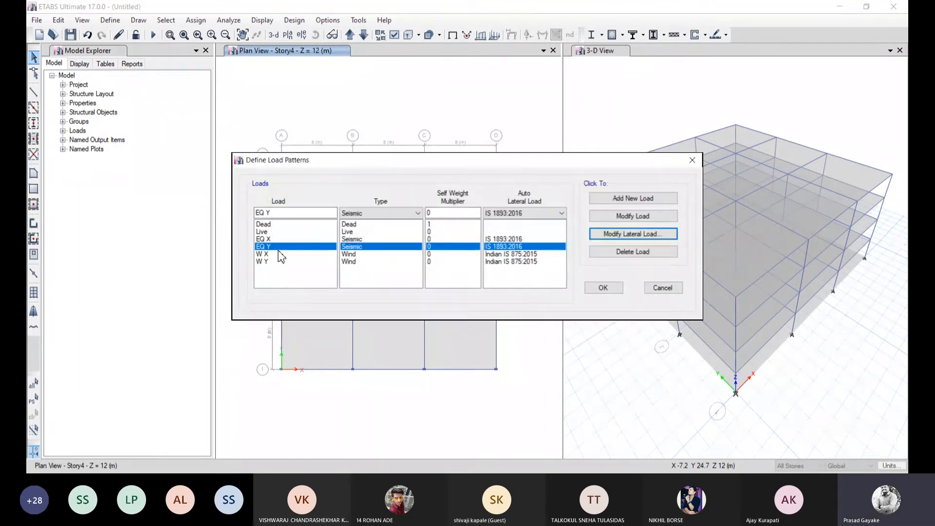
Step: Set the wind direction angle of the W X load pattern to 0 degrees only and accept its wind load settings
left_click(275, 255)
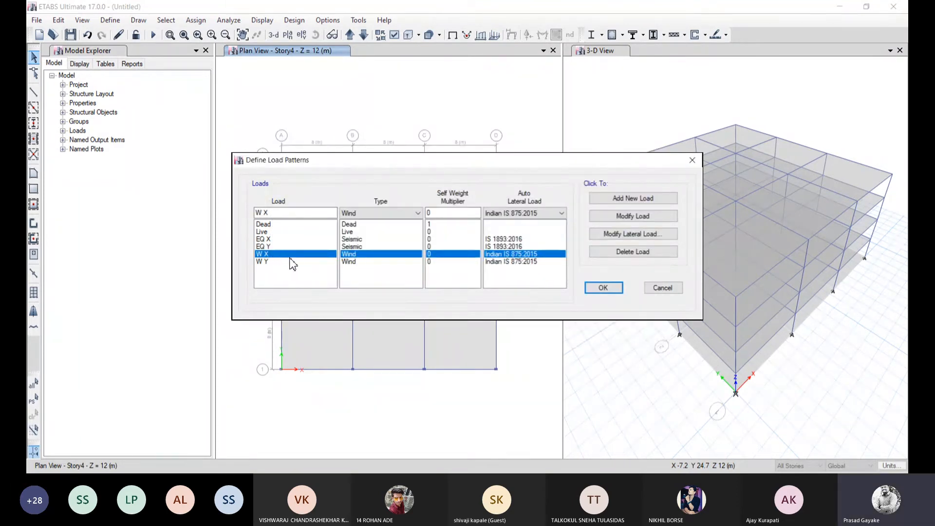
left_click(614, 235)
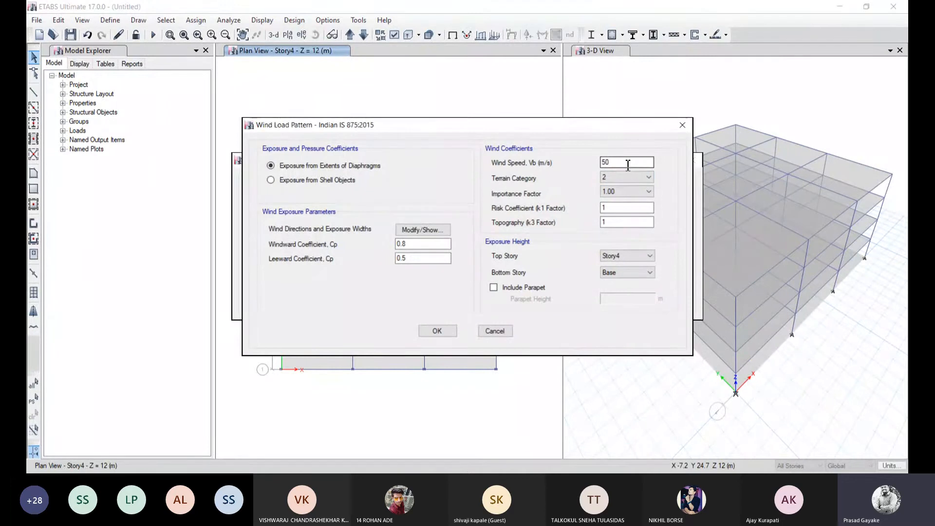
left_click(429, 235)
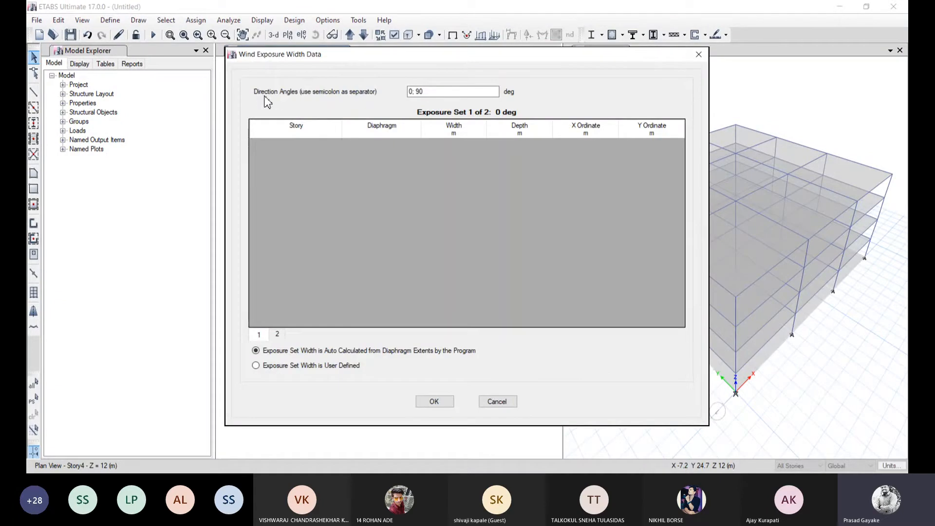
left_click(437, 94)
key("BackSpace")
key("BackSpace")
key("BackSpace")
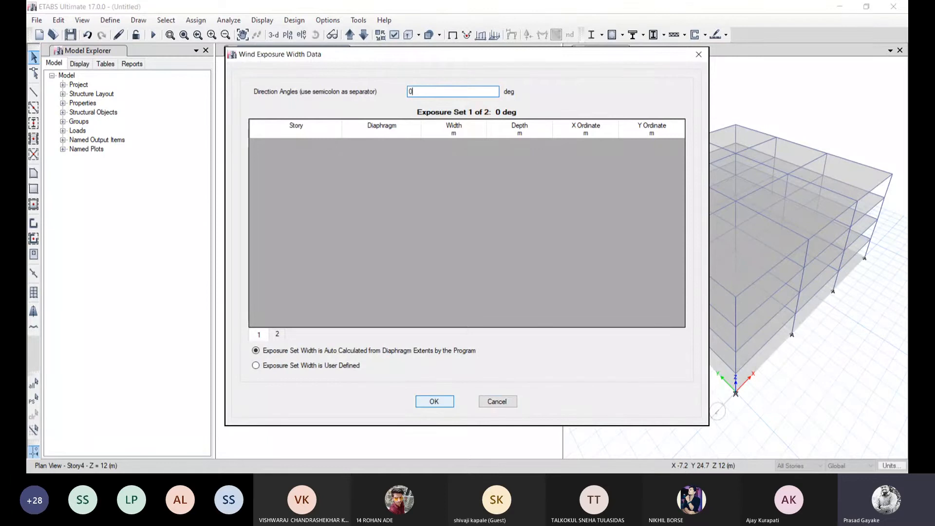
left_click(434, 402)
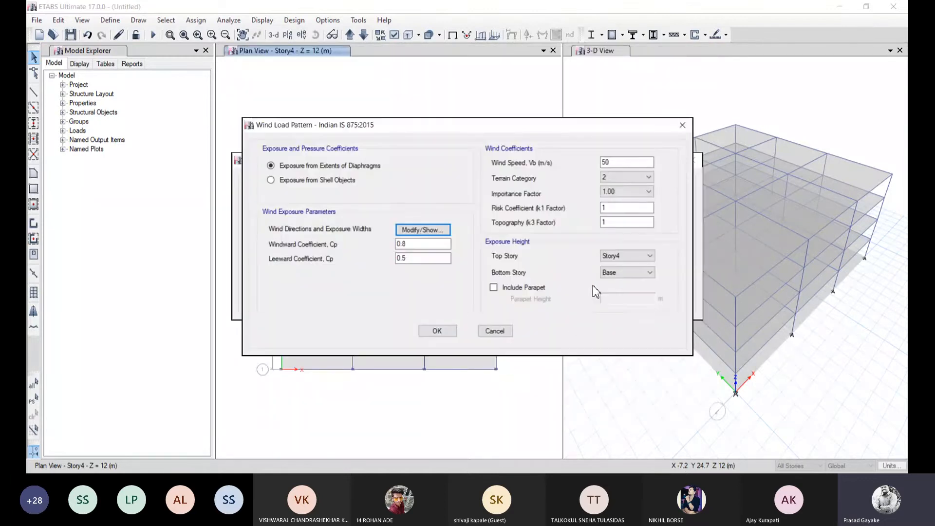
left_click(437, 331)
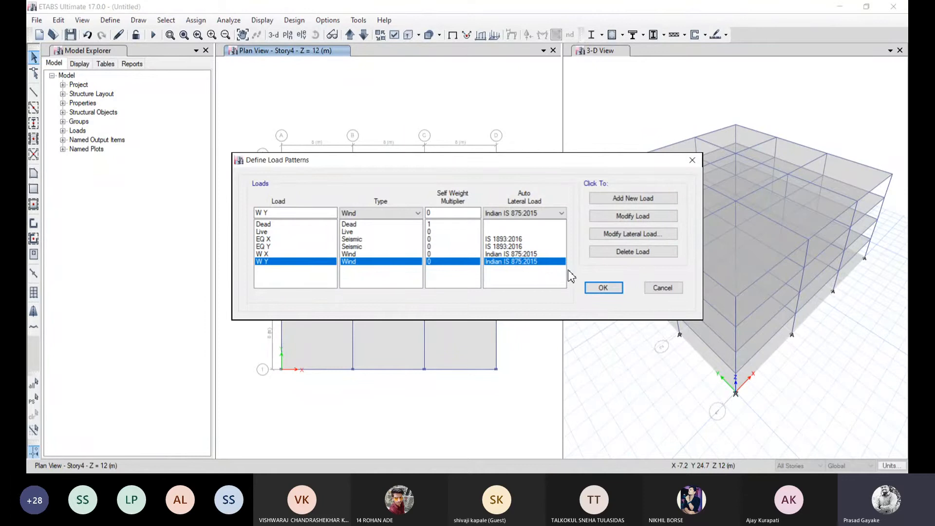
Step: Set the wind direction angle of the W Y load pattern to 90 degrees only and accept its wind load settings
left_click(632, 234)
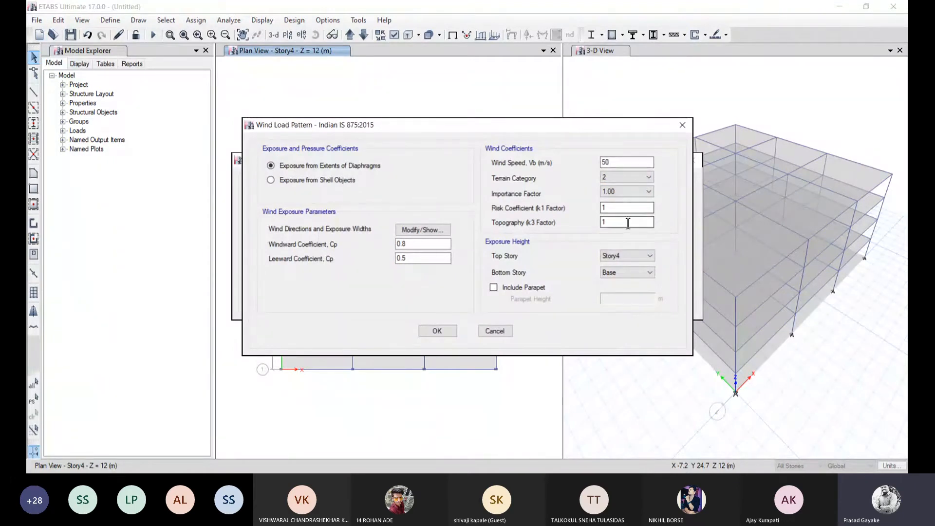
left_click(423, 230)
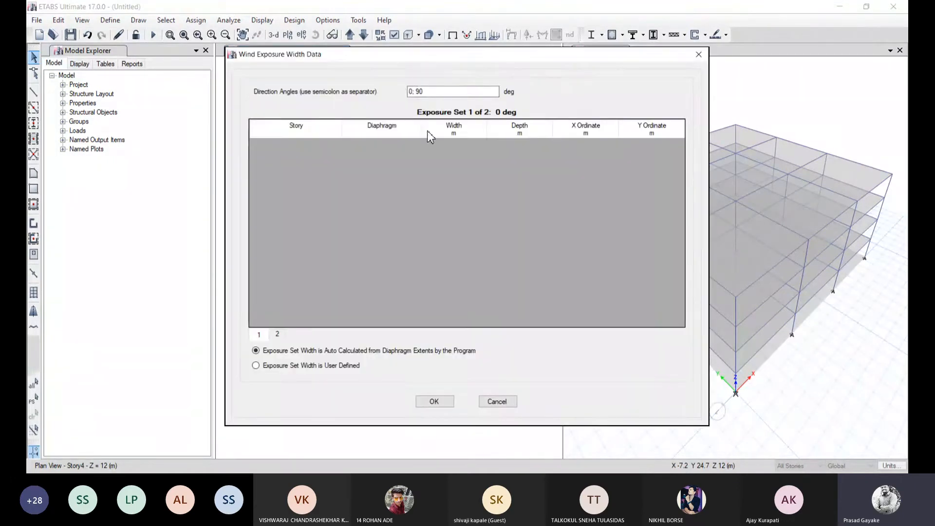
left_click(417, 93)
key("BackSpace")
key("BackSpace")
key("BackSpace")
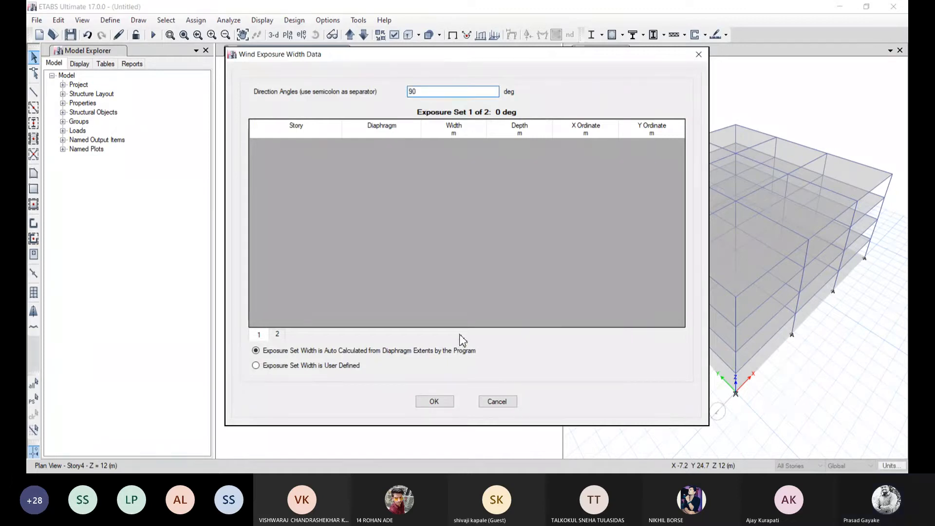
left_click(434, 401)
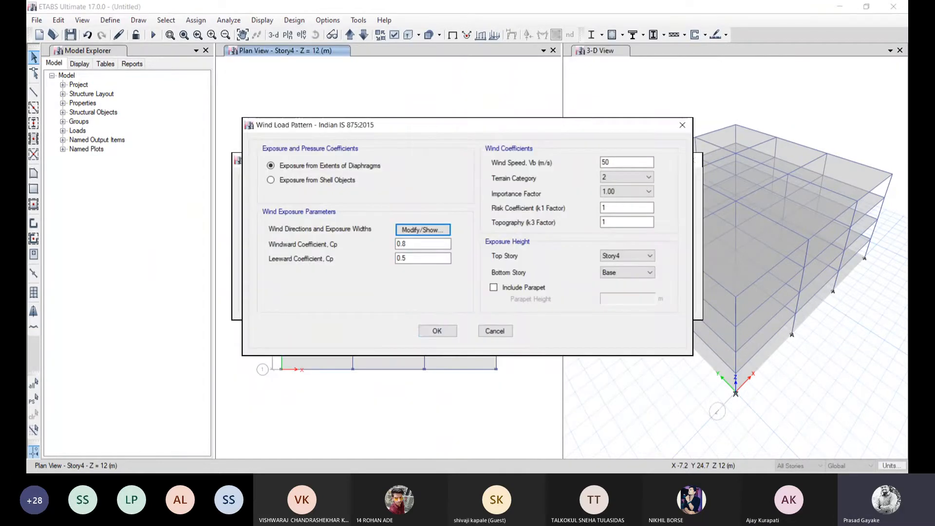
left_click(445, 333)
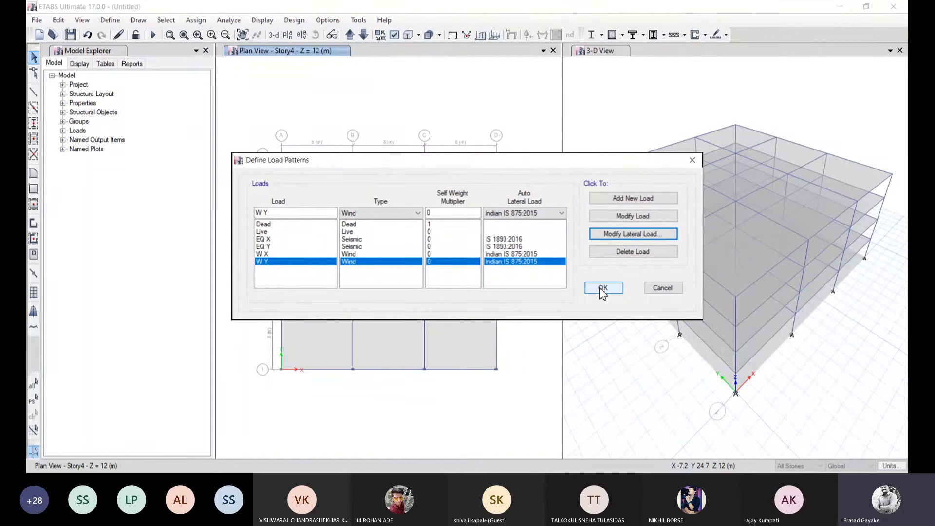
left_click(383, 215)
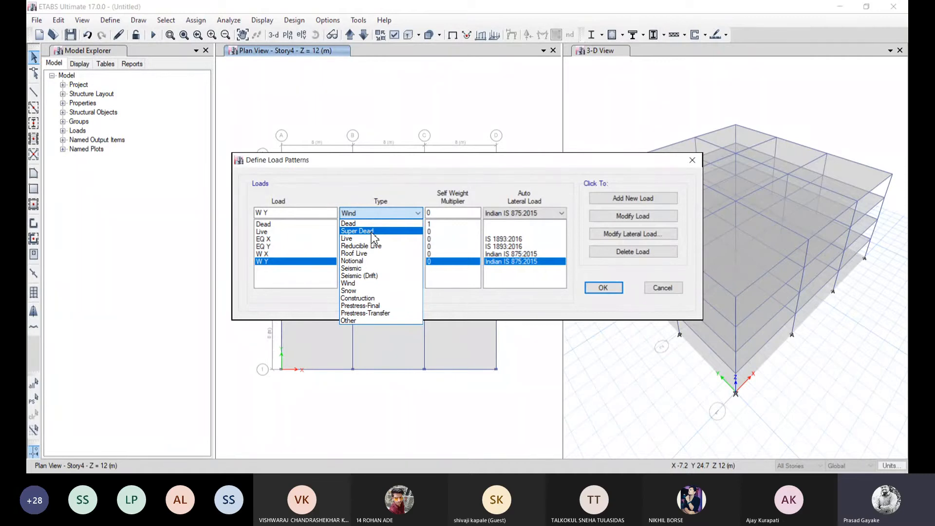
left_click(422, 188)
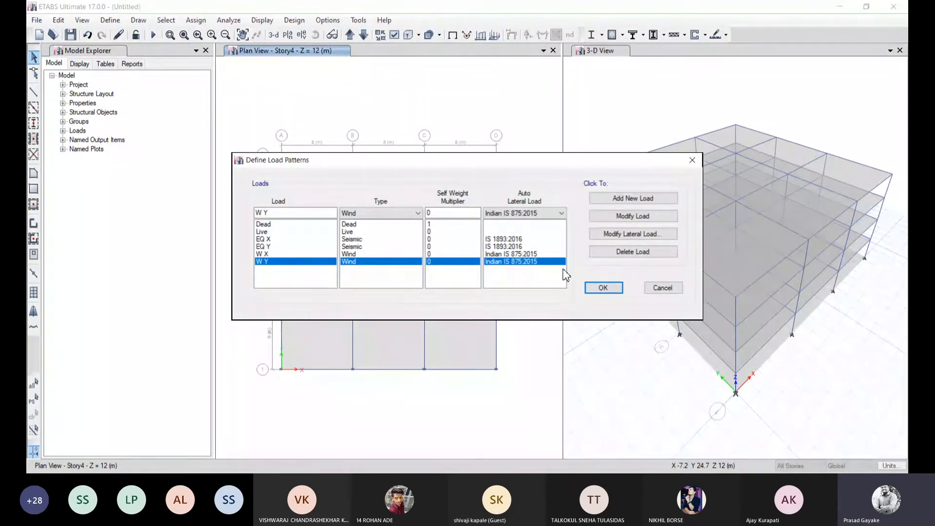
Step: Accept the defined load patterns and dismiss the save prompt without saving
left_click(603, 287)
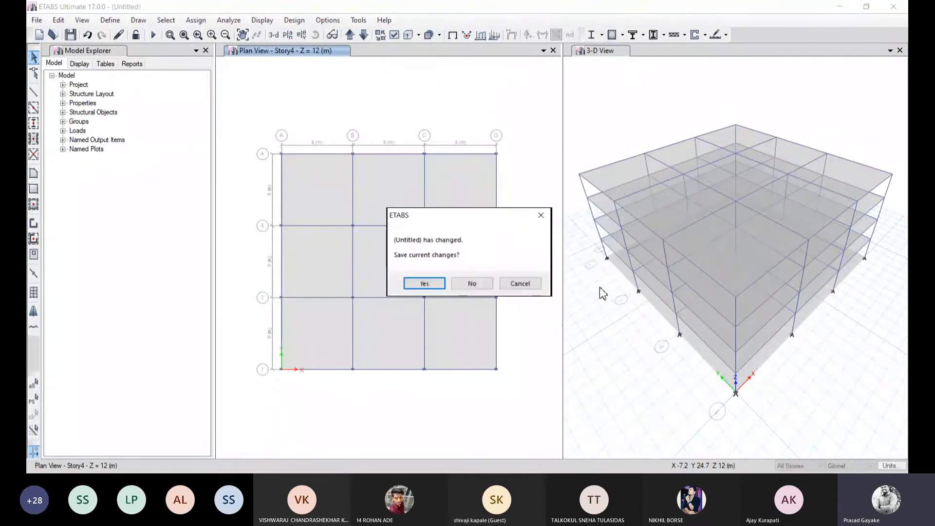
left_click(540, 216)
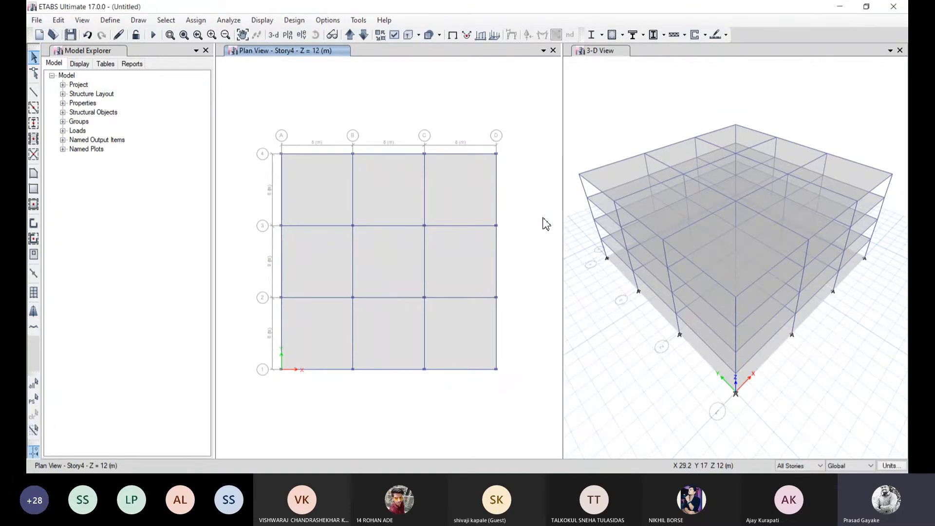
Step: Turn on Extrude Frames and Extrude Shells in the view options and apply them to all windows
left_click(110, 20)
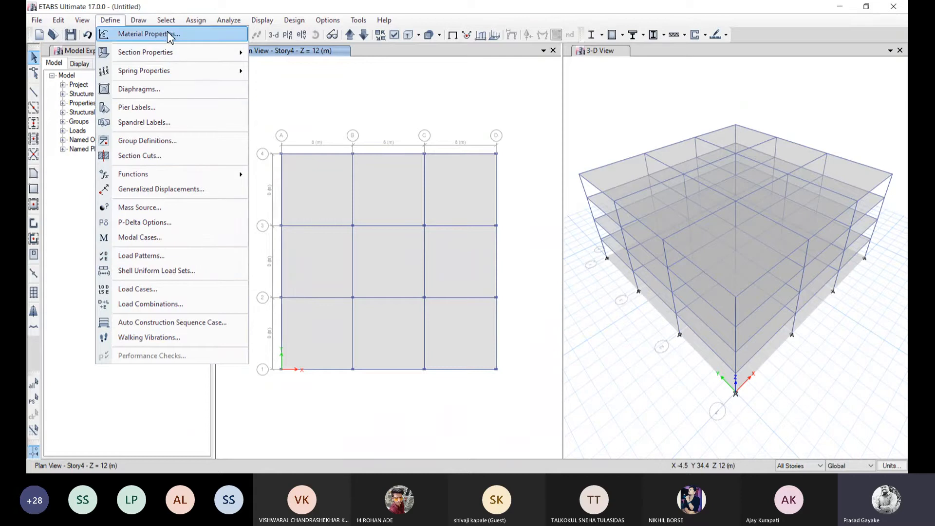
left_click(395, 40)
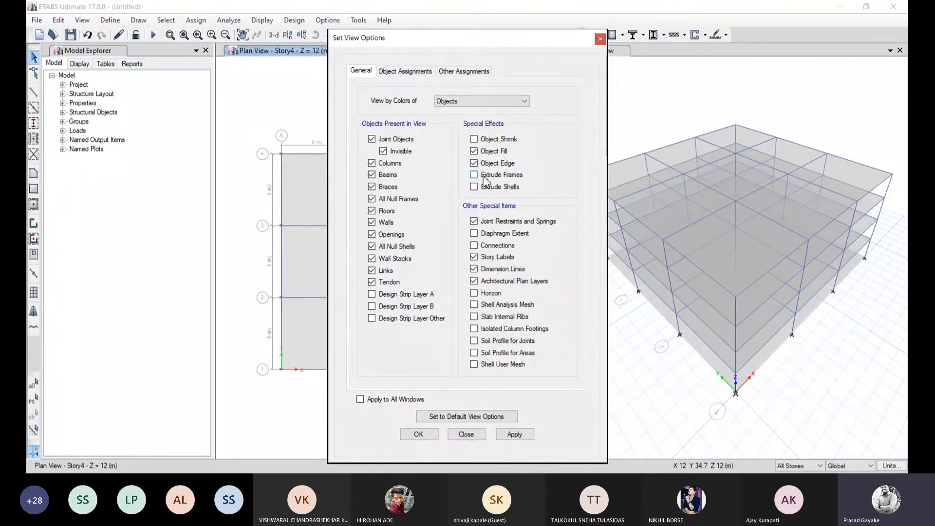
left_click(484, 176)
left_click(484, 188)
left_click(361, 400)
left_click(515, 434)
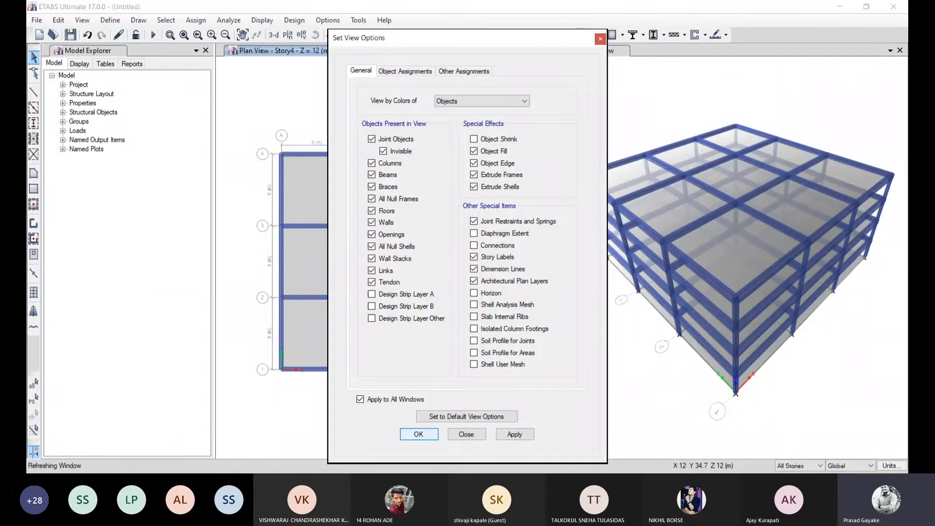
left_click(424, 433)
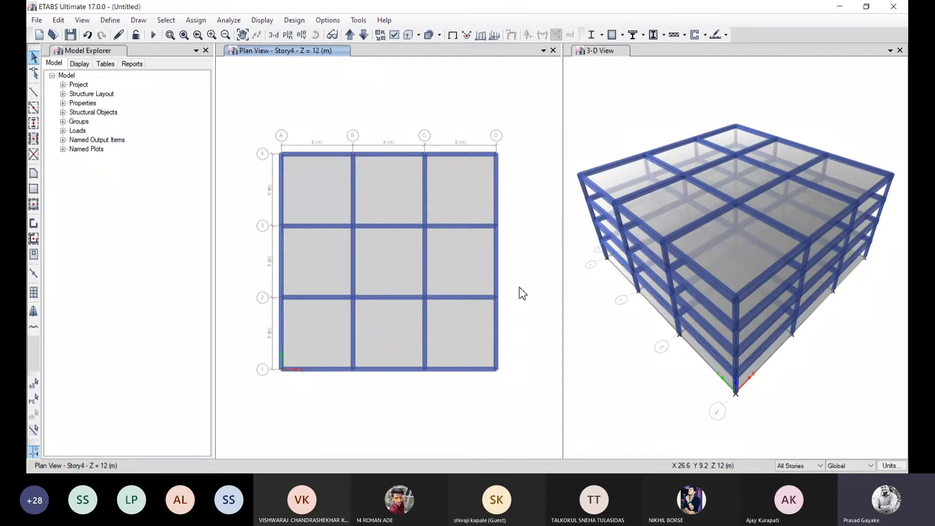
Step: Select all objects in the building model
left_click(163, 21)
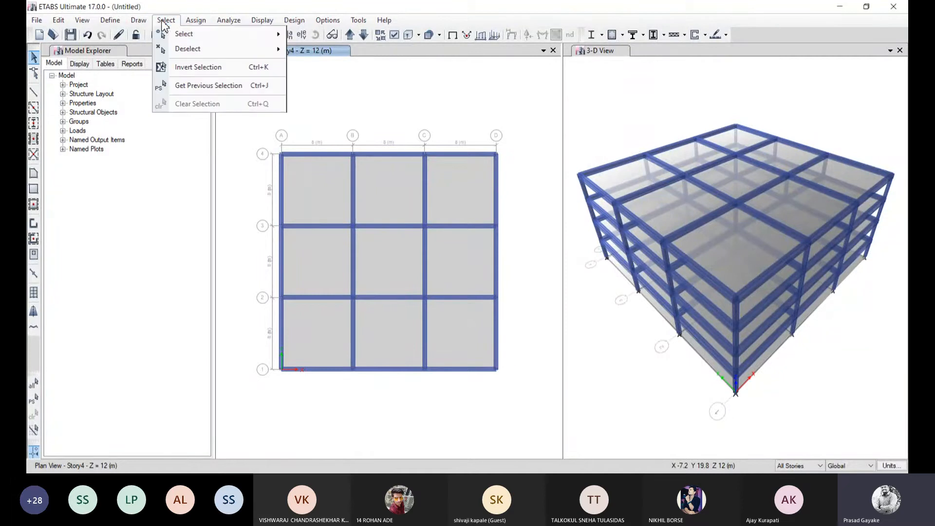
mouse_move(171, 35)
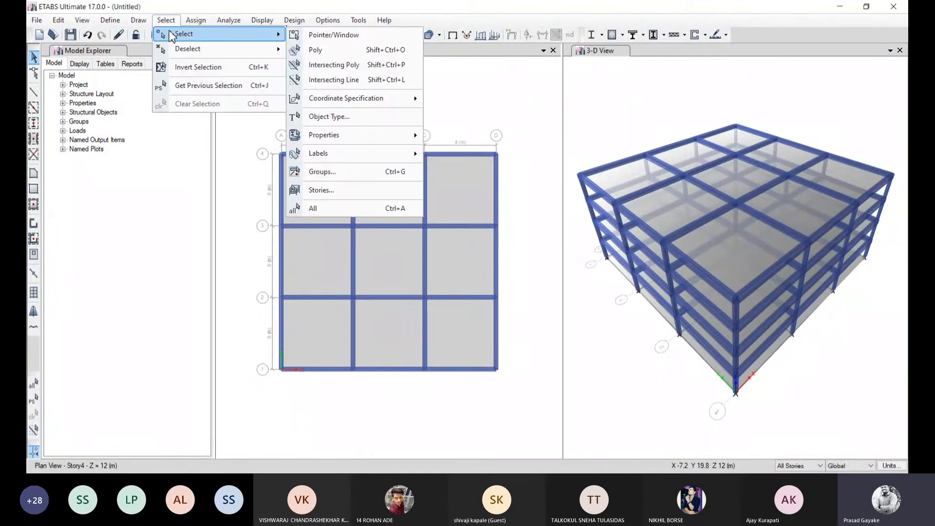
left_click(390, 81)
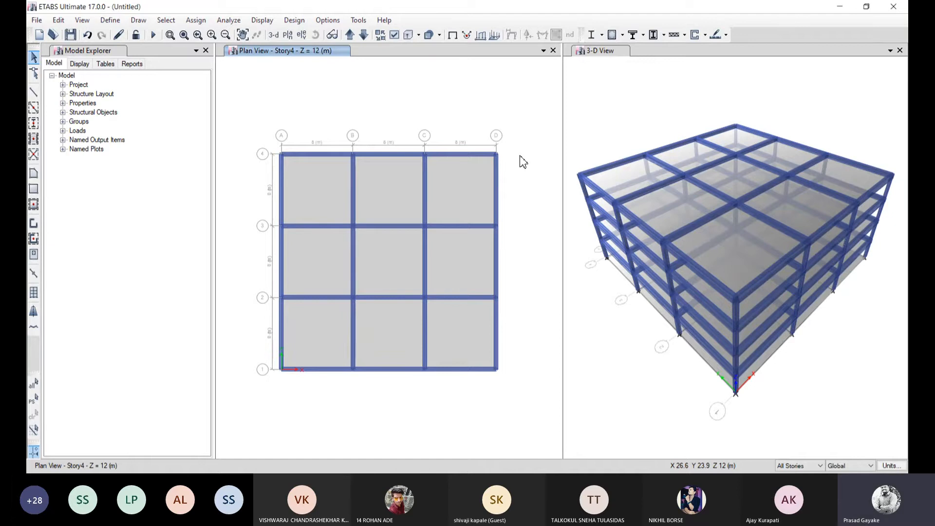
key("ctrl+a")
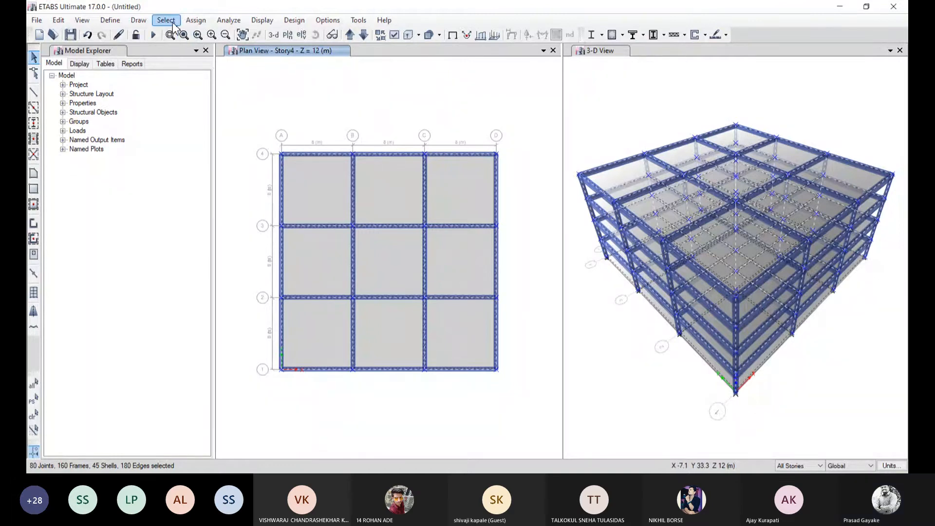
Step: Begin a joint force assignment for the Dead load pattern, with the option to add to existing loads
left_click(188, 22)
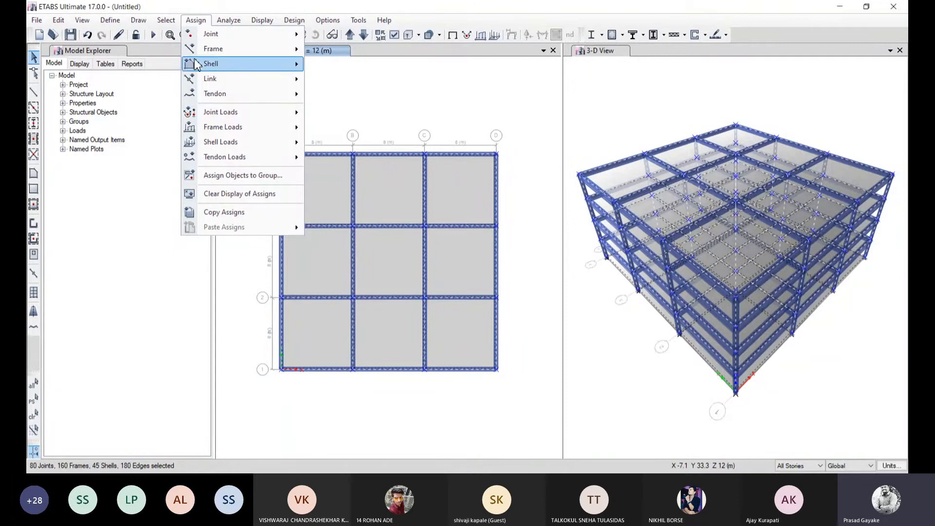
mouse_move(280, 116)
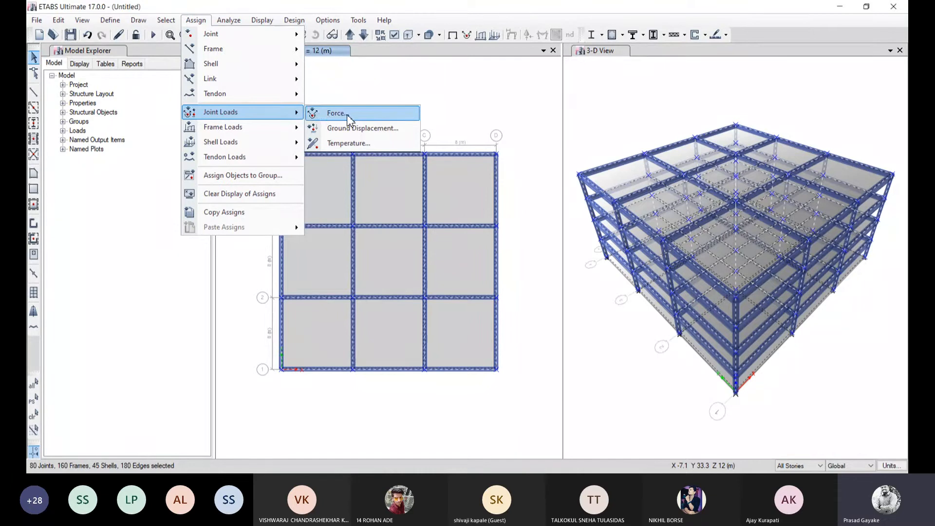
left_click(326, 113)
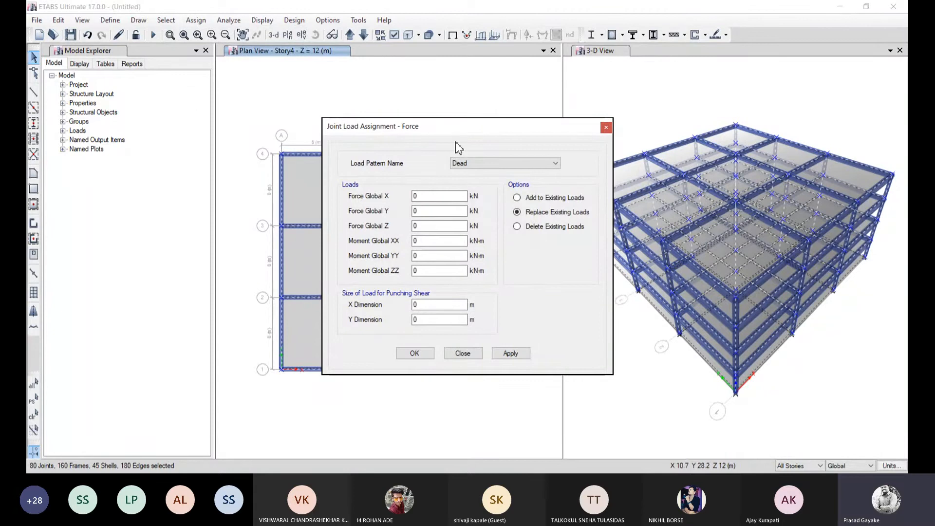
left_click(426, 201)
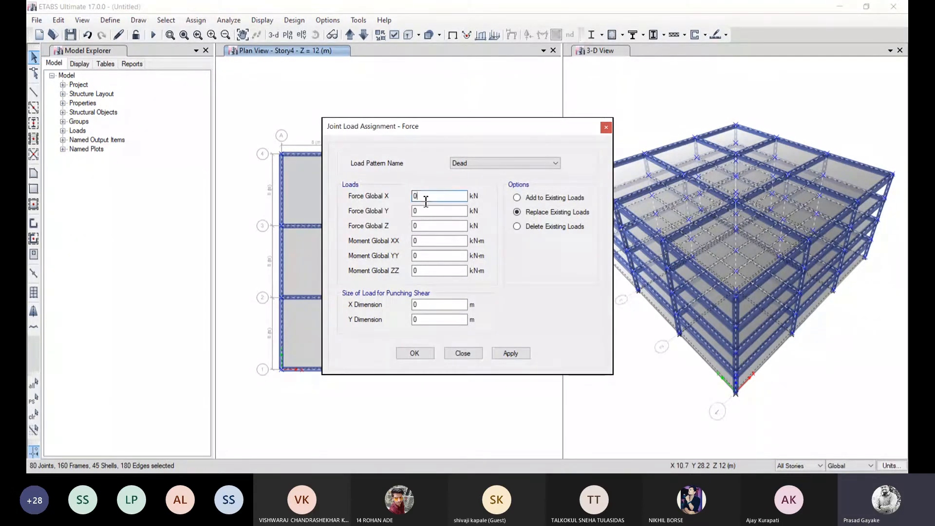
left_click(428, 212)
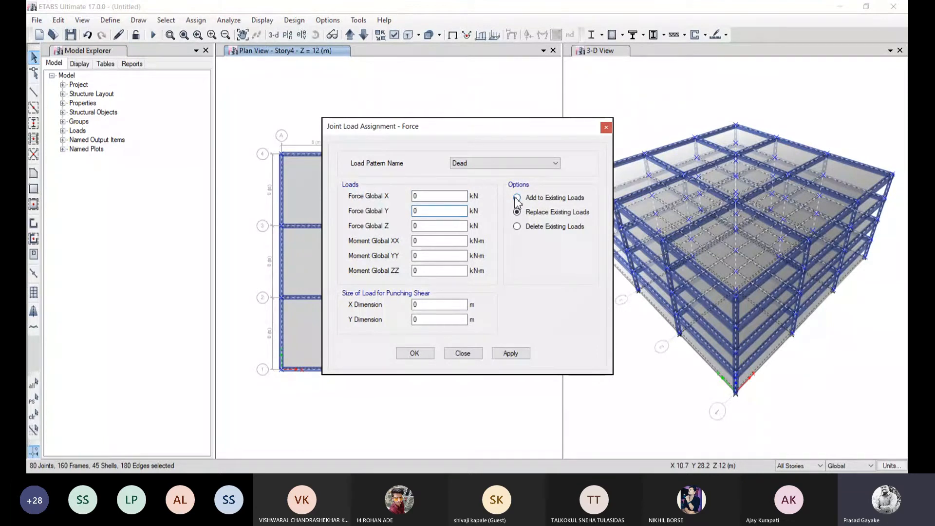
left_click(517, 198)
Step: Assign joint forces of 1 kN in global X, Y and Z and moments of 1 kN-m about XX, YY and ZZ
double_click(430, 196)
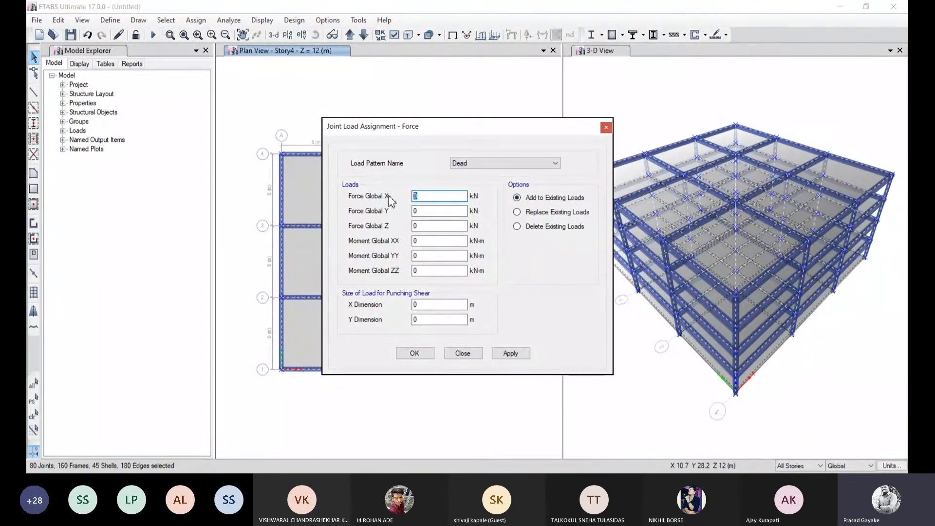
type("1")
key("Tab")
type("1")
left_click(425, 225)
left_click_drag(425, 225, 413, 271)
type("1111")
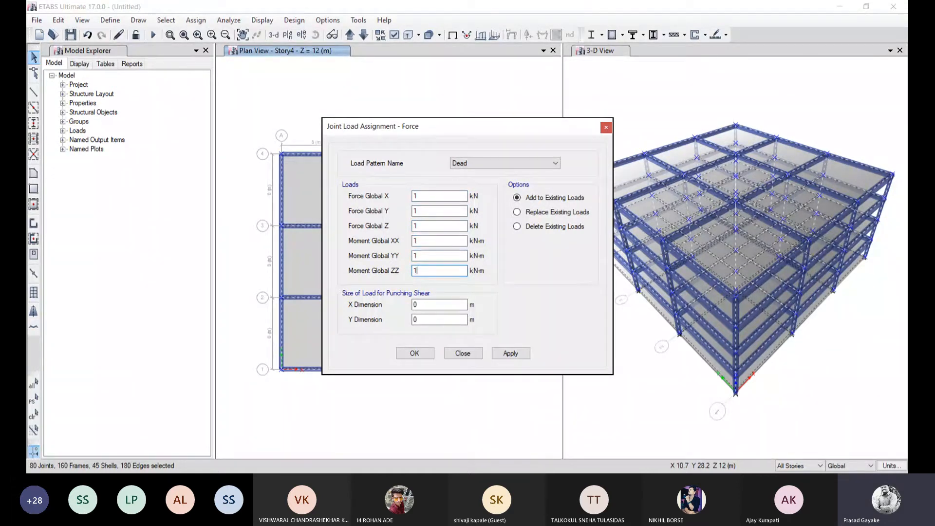
left_click(511, 354)
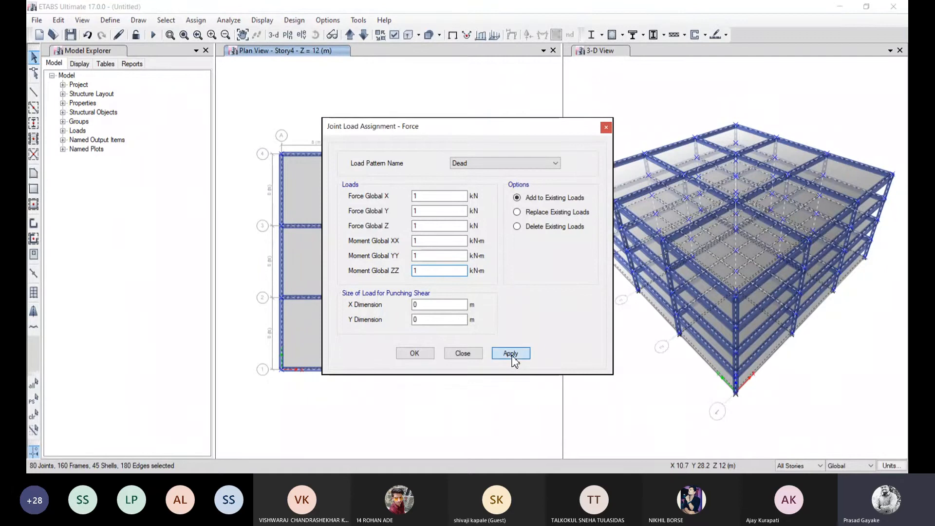
left_click(414, 355)
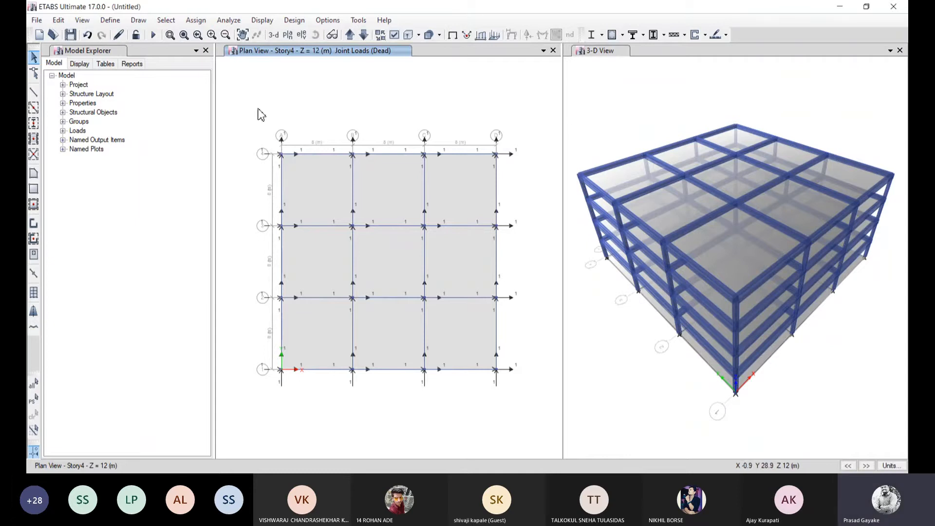
left_click(165, 20)
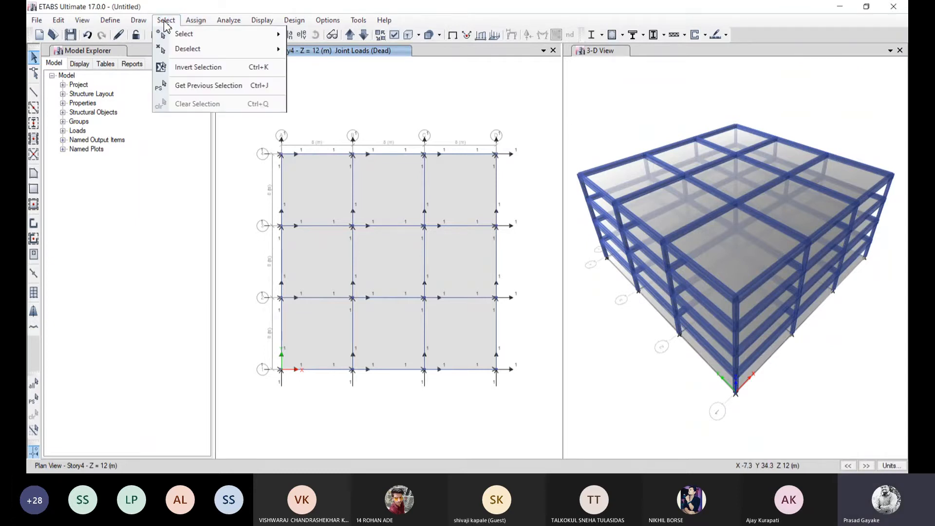
mouse_move(182, 35)
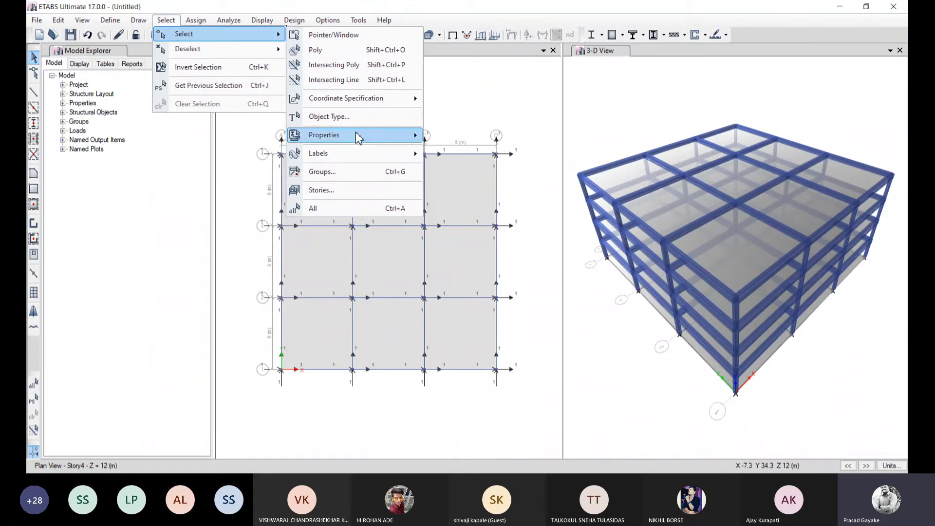
mouse_move(358, 137)
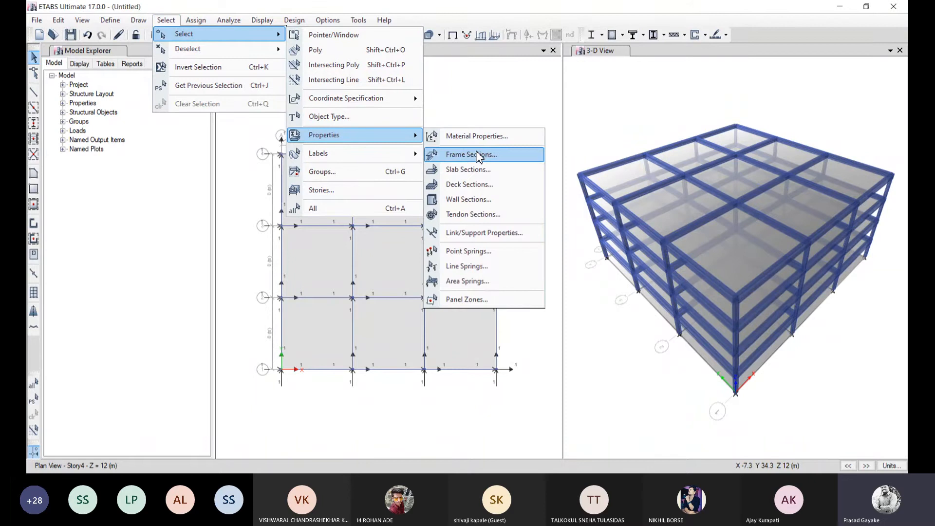
left_click(476, 154)
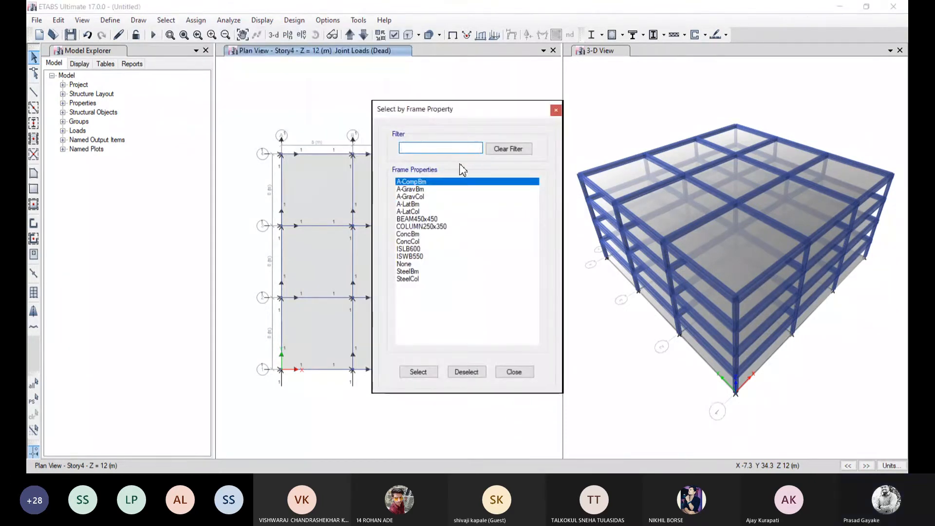
left_click(423, 220)
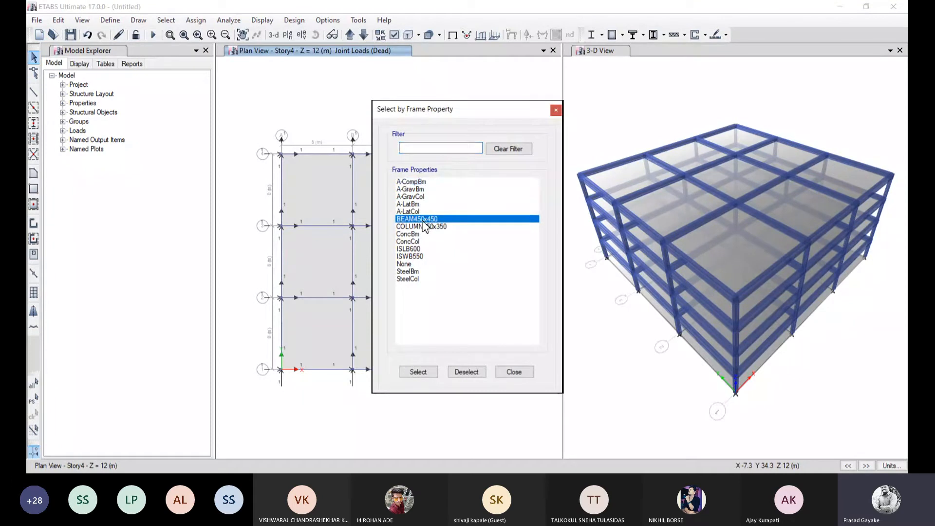
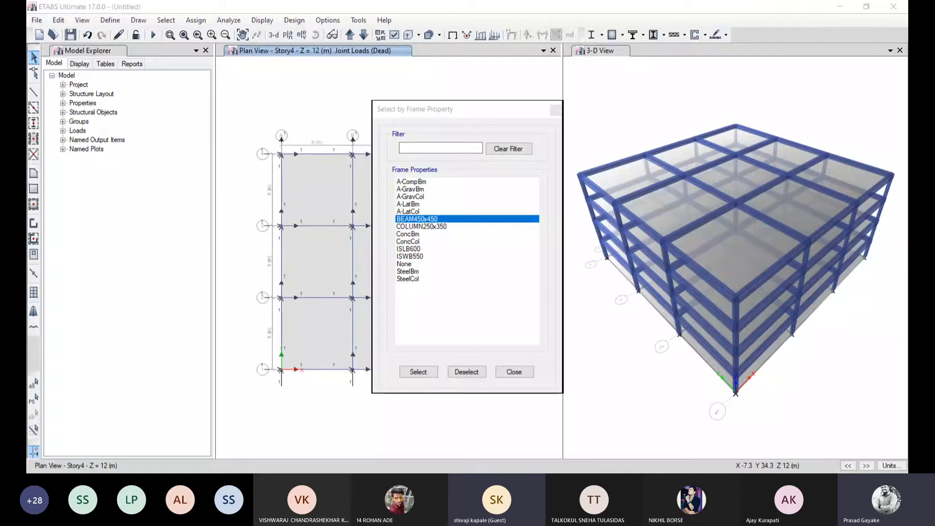
key("alt+Tab")
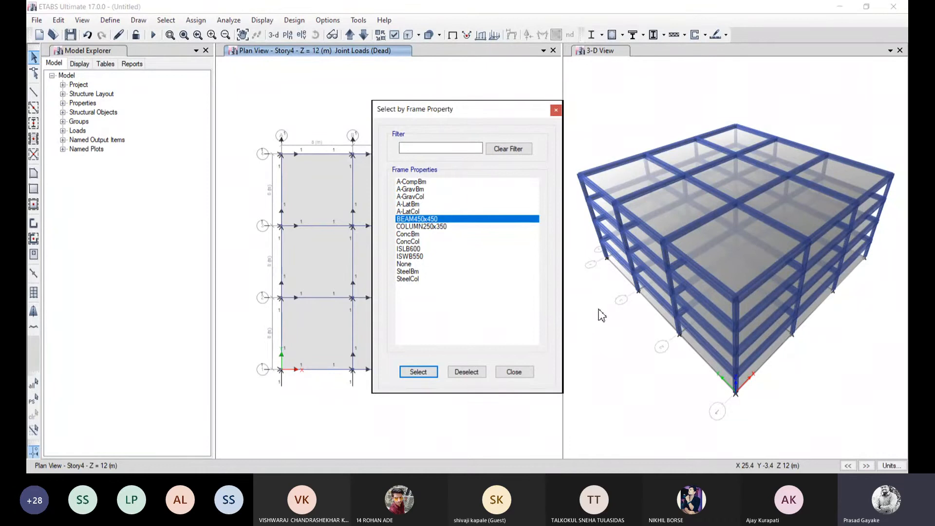
left_click(556, 112)
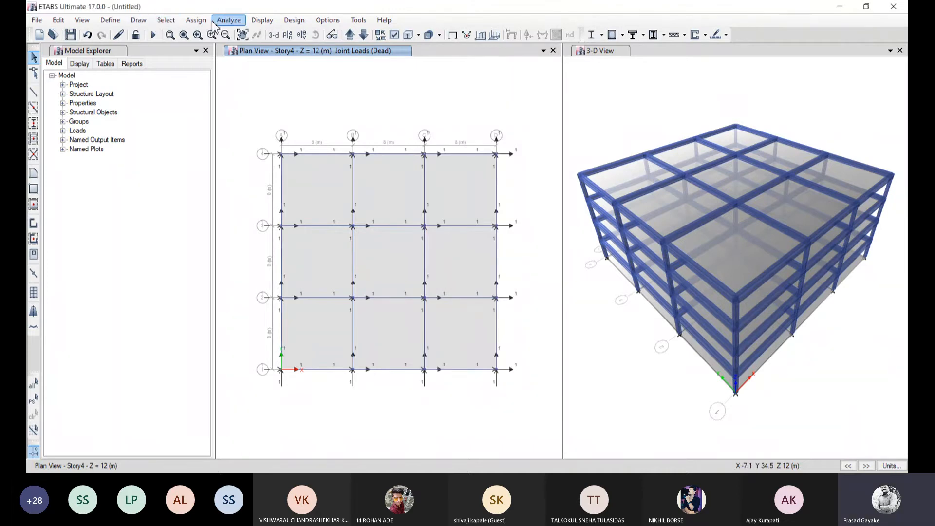
Step: Select all frames that have the BEAM450x450 frame section and close the selection dialog
left_click(169, 23)
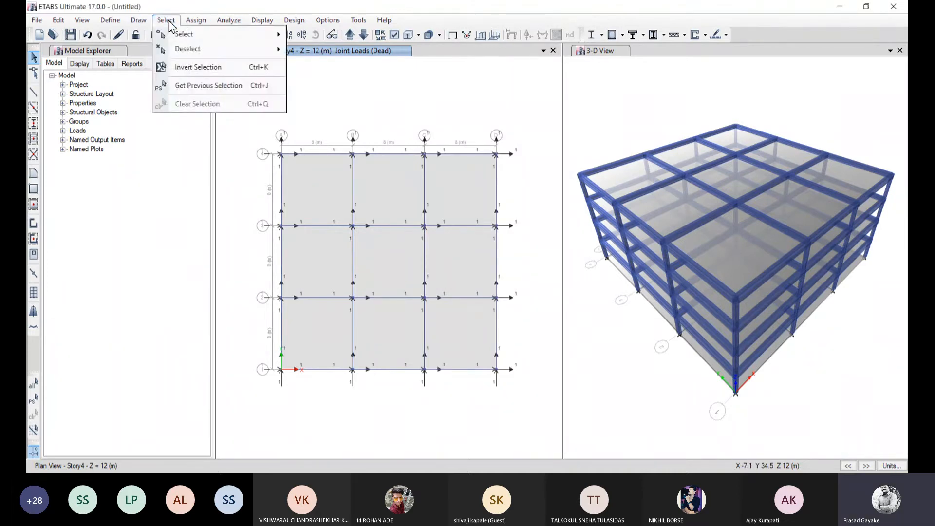
left_click(166, 20)
left_click(166, 20)
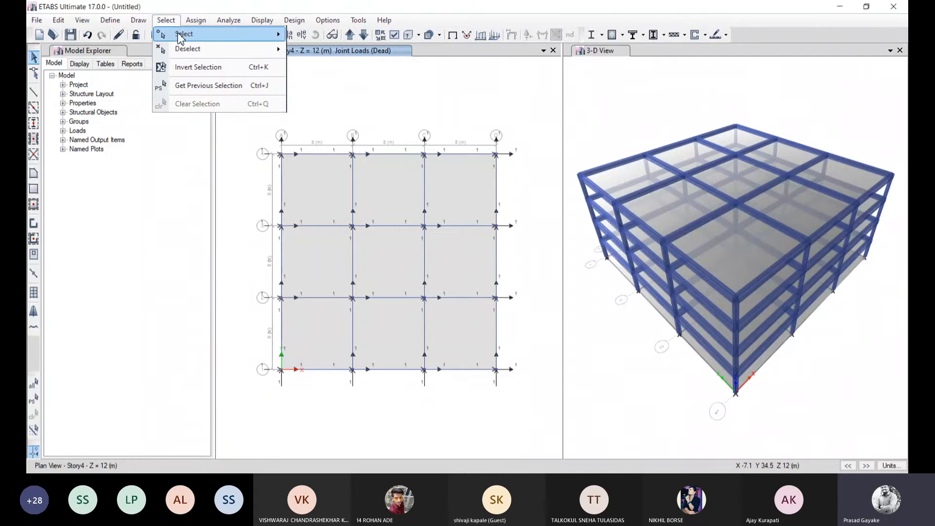
mouse_move(182, 38)
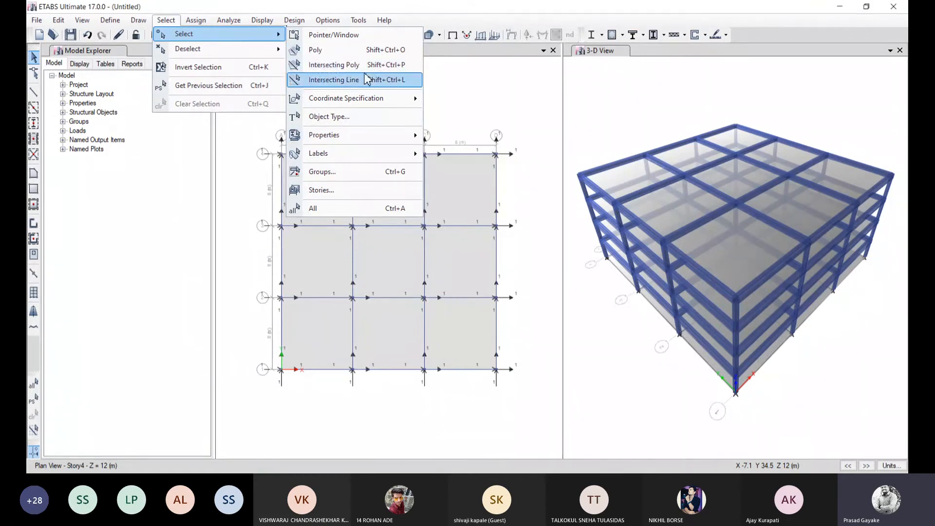
mouse_move(368, 104)
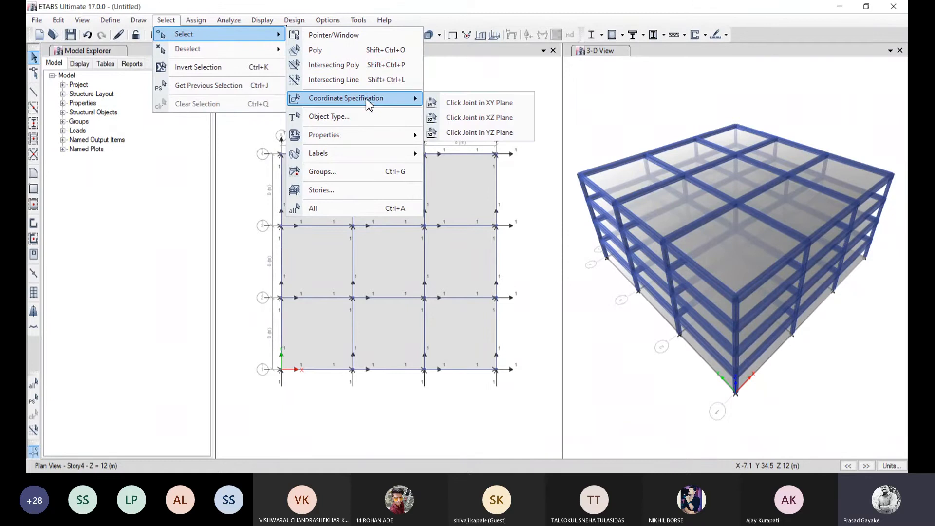
mouse_move(358, 136)
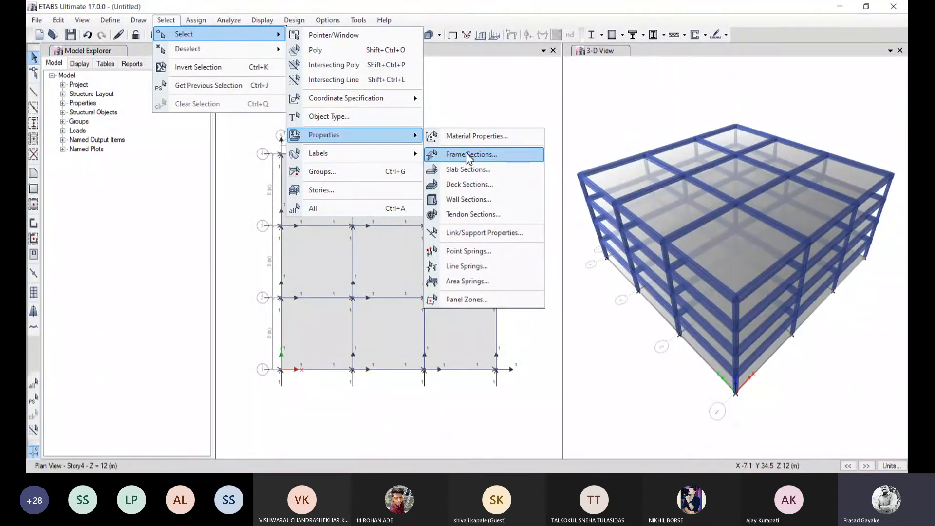
left_click(479, 161)
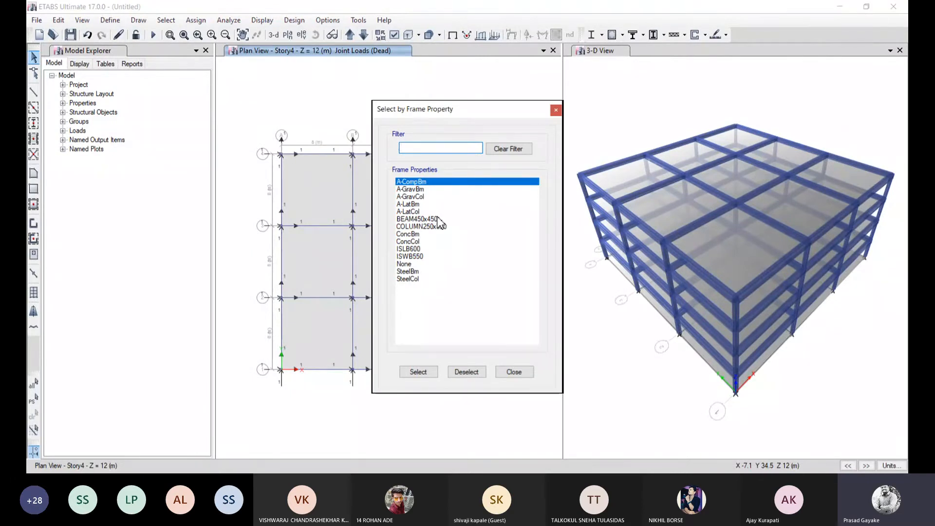
left_click(412, 220)
left_click(422, 372)
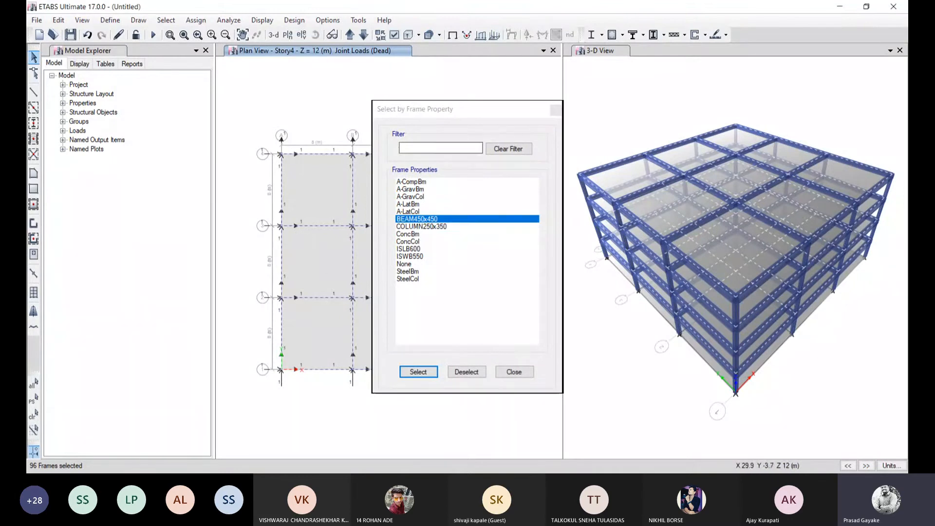
left_click(514, 371)
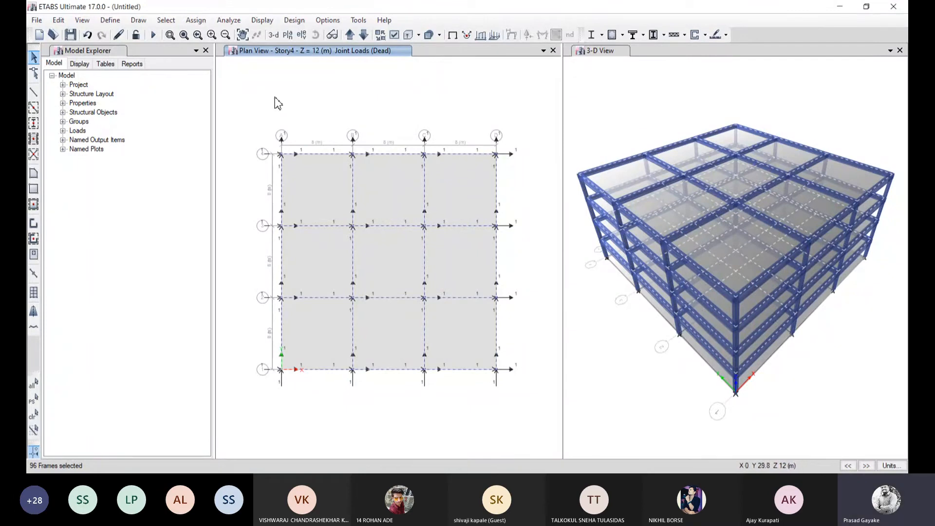
Step: Begin a distributed frame load assignment for the Dead load pattern, with the option to add to existing loads
left_click(191, 22)
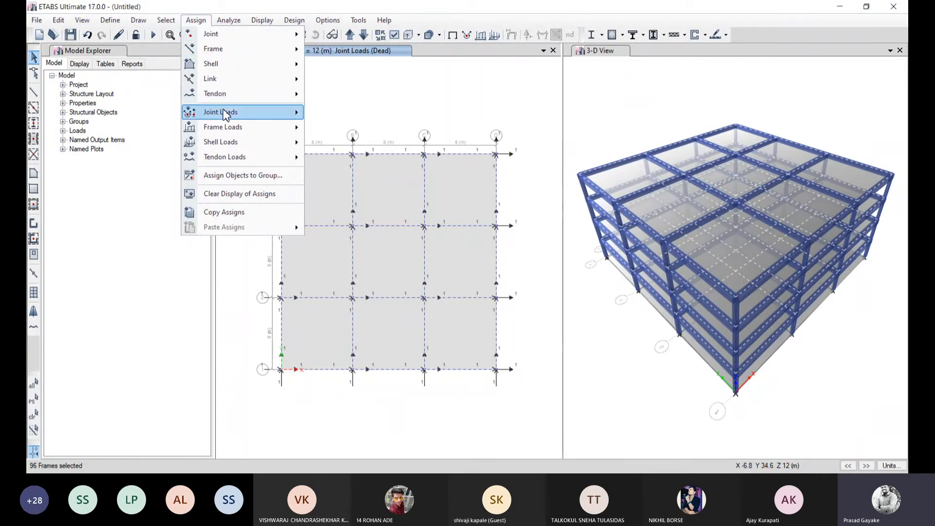
mouse_move(224, 113)
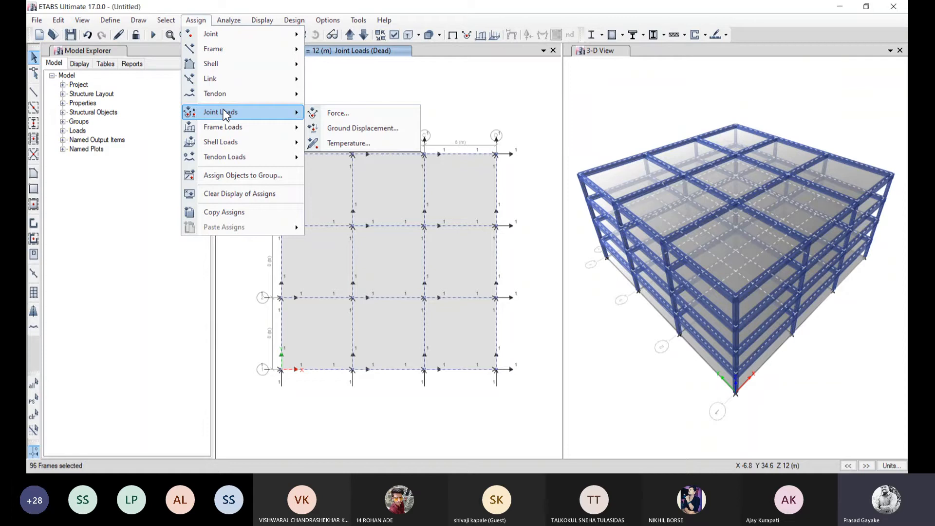
mouse_move(235, 133)
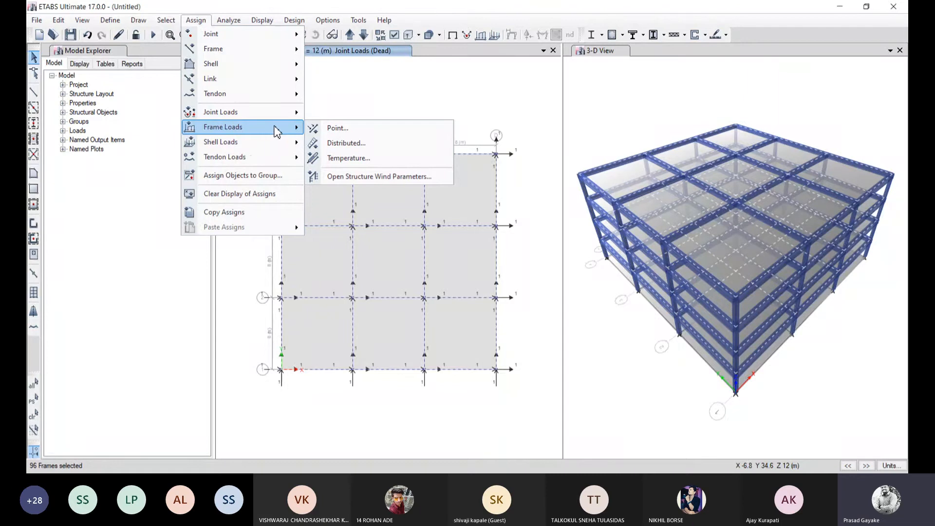
left_click(337, 144)
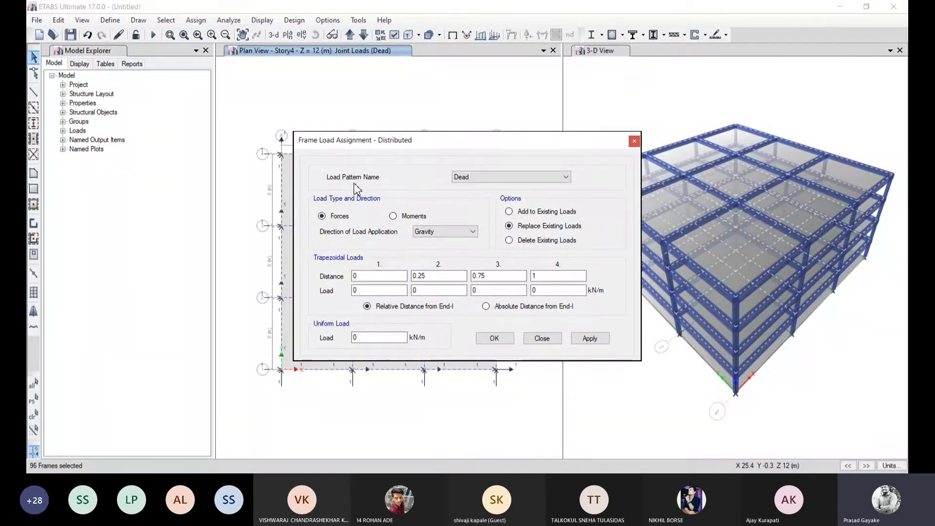
left_click(525, 179)
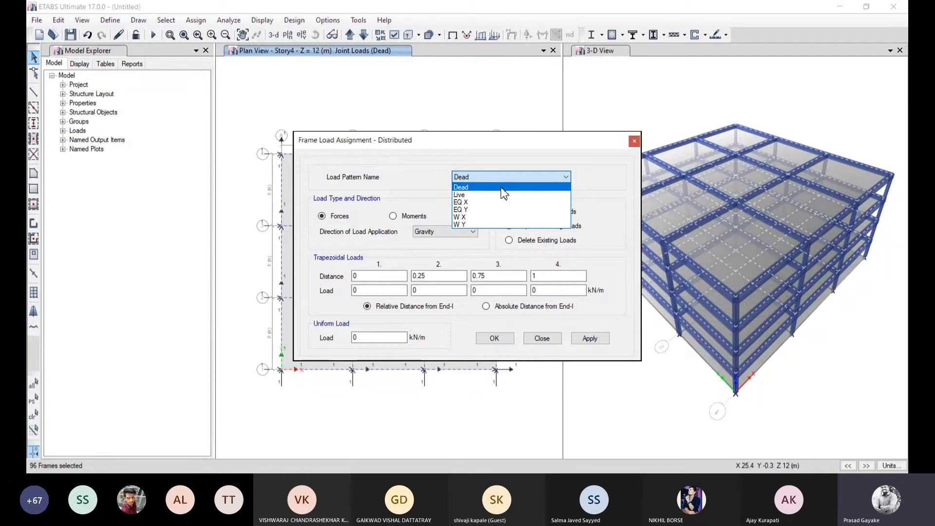
left_click(501, 187)
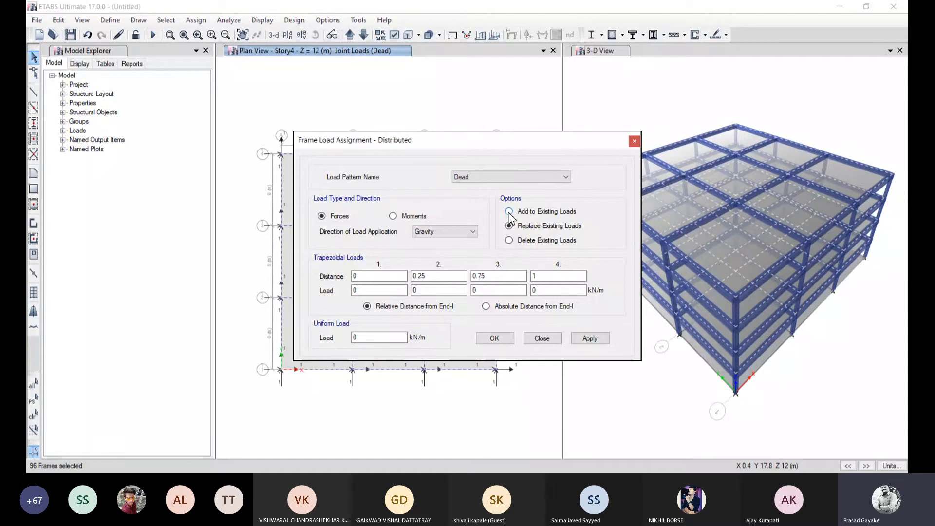
left_click(509, 212)
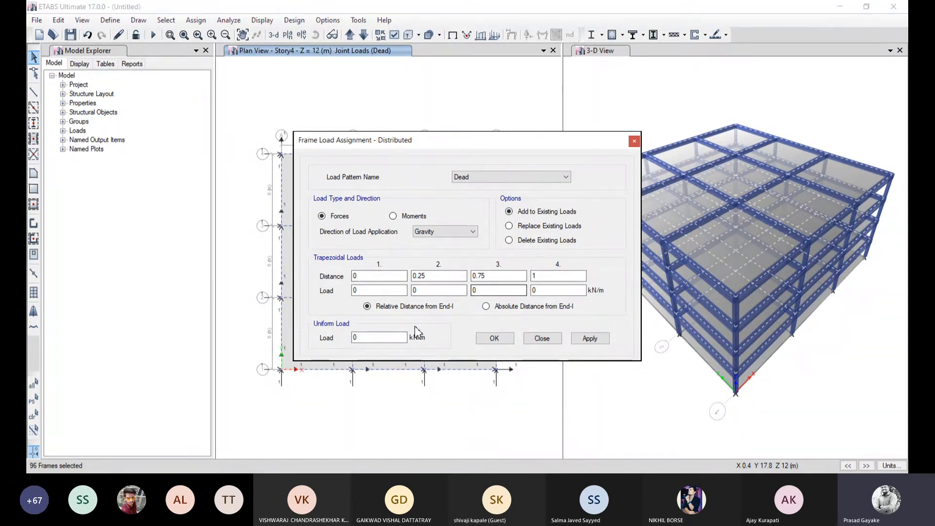
Step: Apply a uniform gravity load of 5.063 kN/m to the selected beams and finish the assignment
double_click(375, 340)
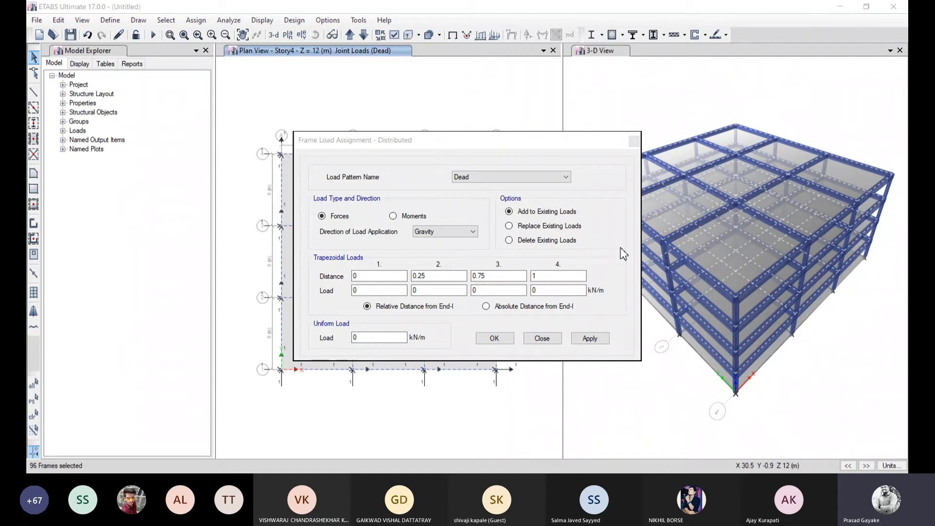
left_click(334, 342)
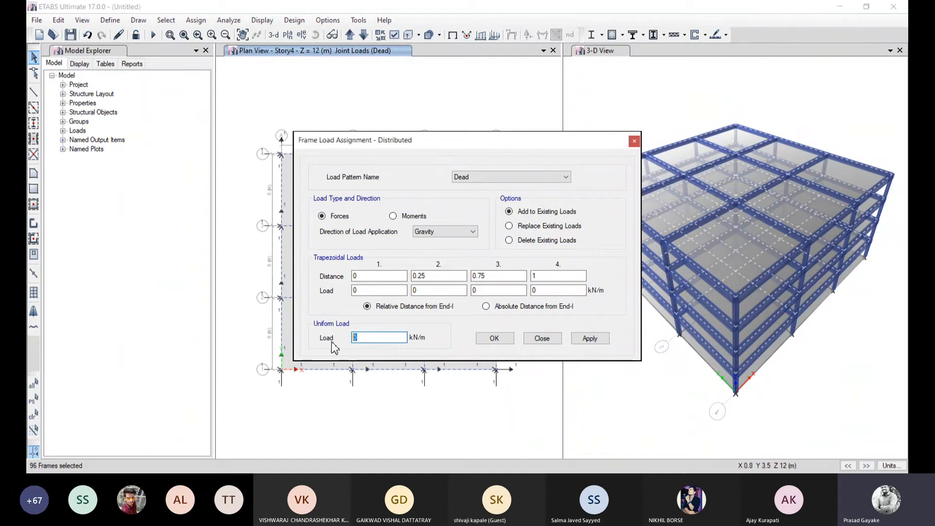
type("5.0")
type("625")
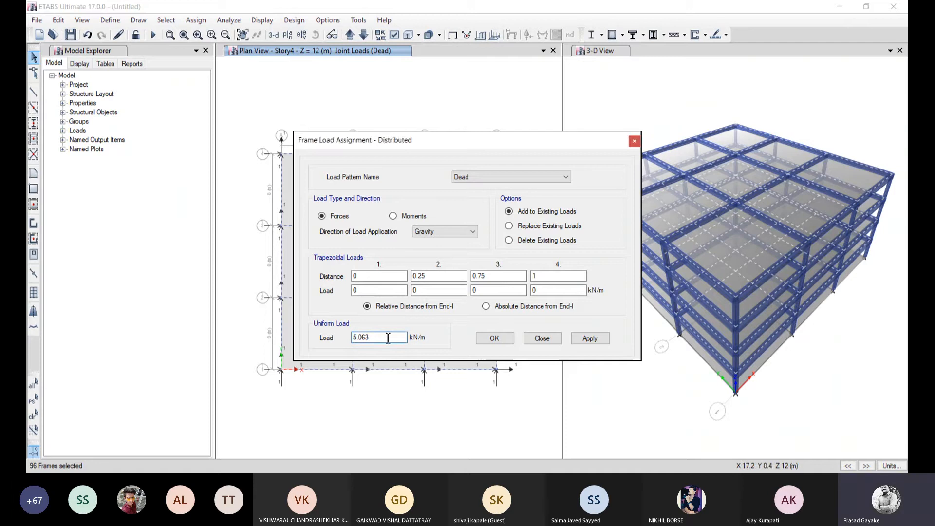
left_click(602, 340)
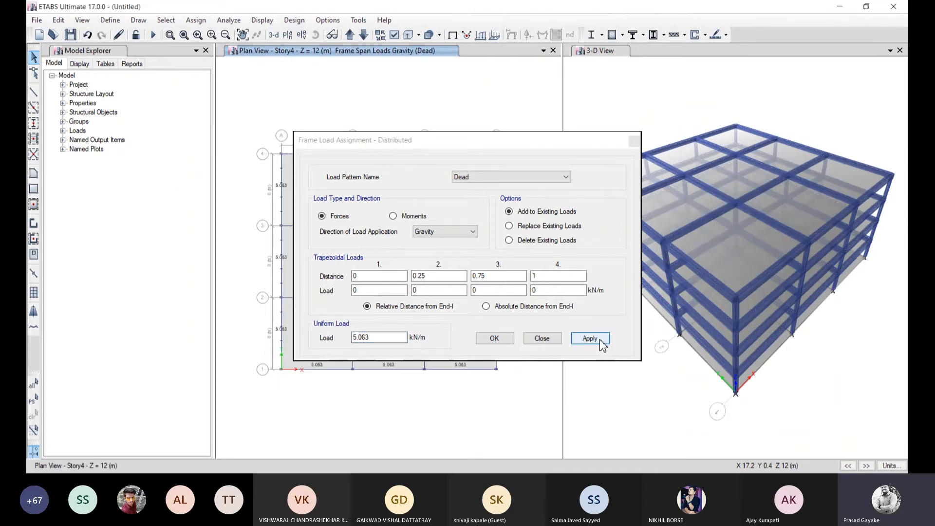
left_click(503, 341)
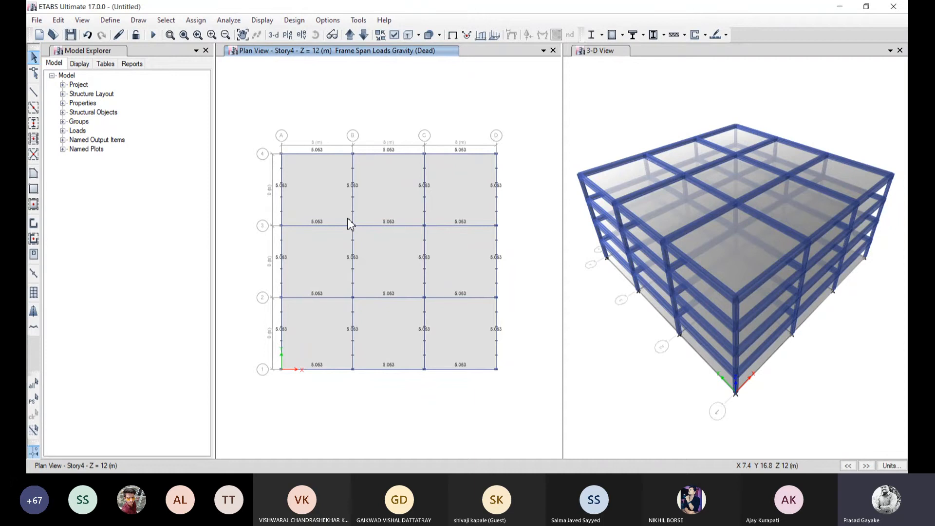
left_click(196, 20)
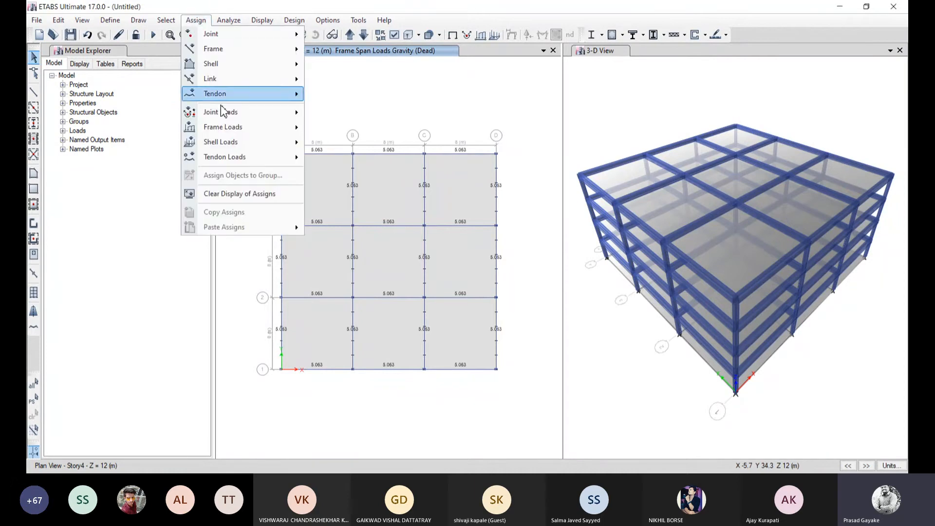
mouse_move(230, 128)
left_click(338, 144)
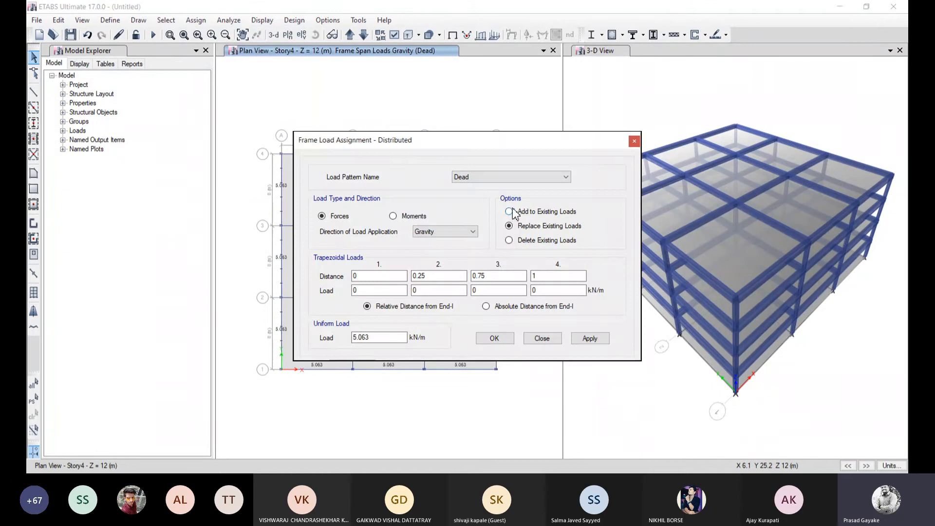
left_click(509, 212)
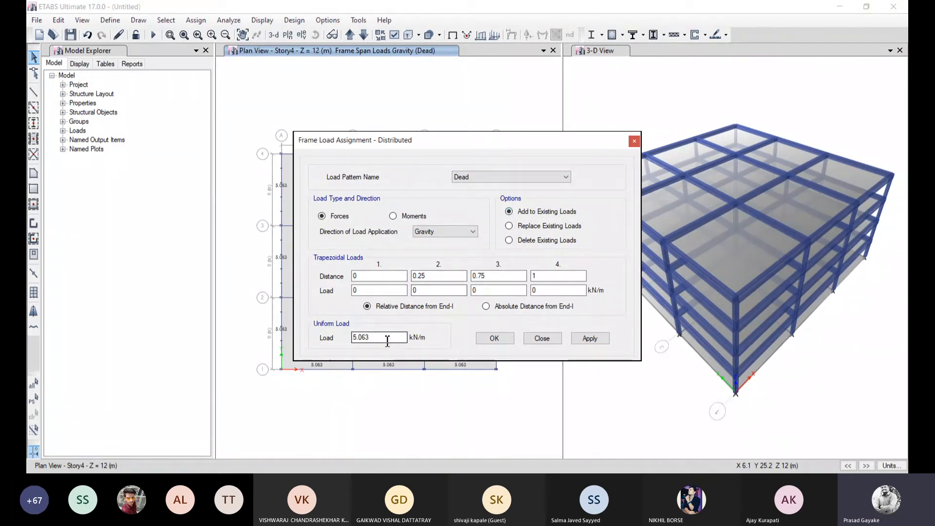
left_click(543, 340)
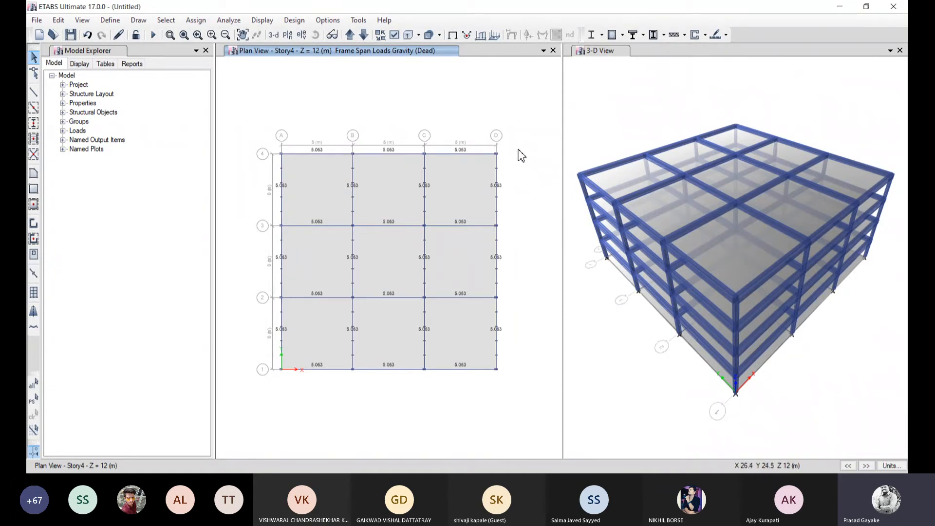
Step: Select all frames that have the COLUMN250x350 frame section and close the selection dialog
left_click(170, 22)
mouse_move(182, 35)
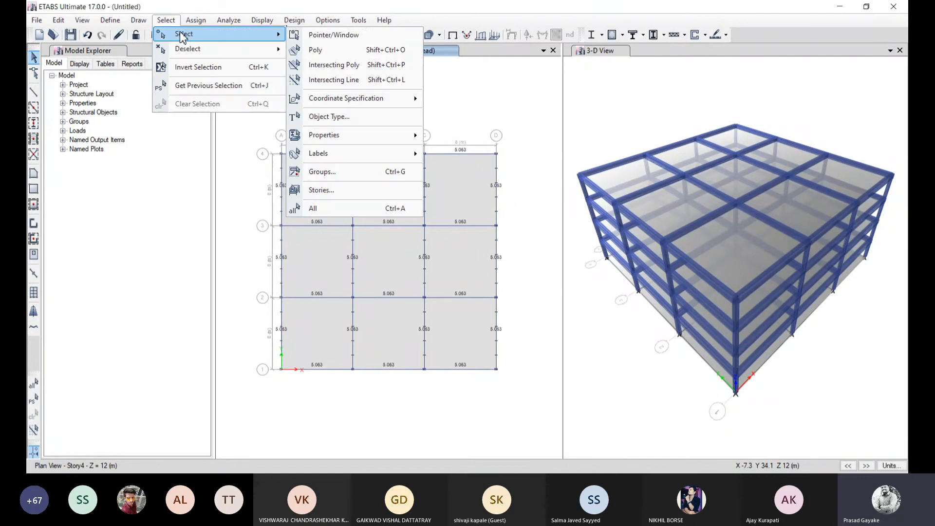
mouse_move(359, 136)
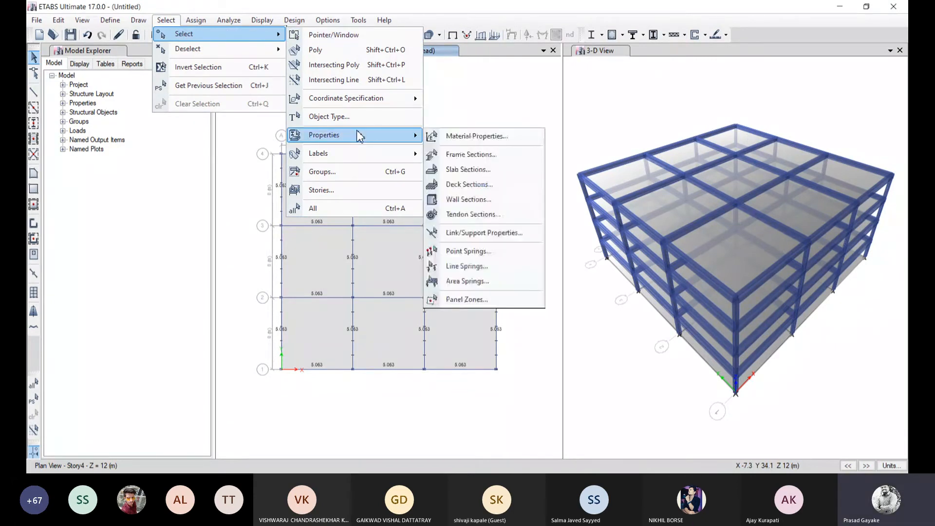
left_click(457, 155)
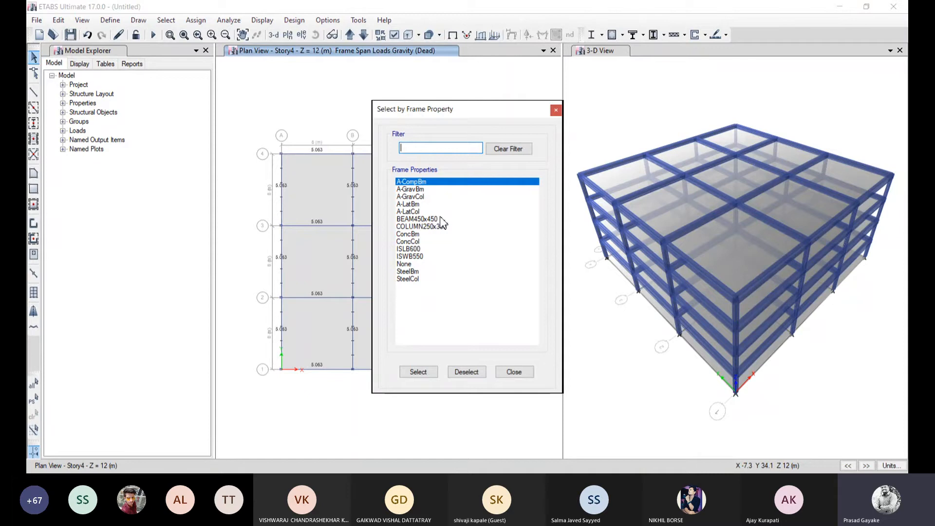
left_click(609, 100)
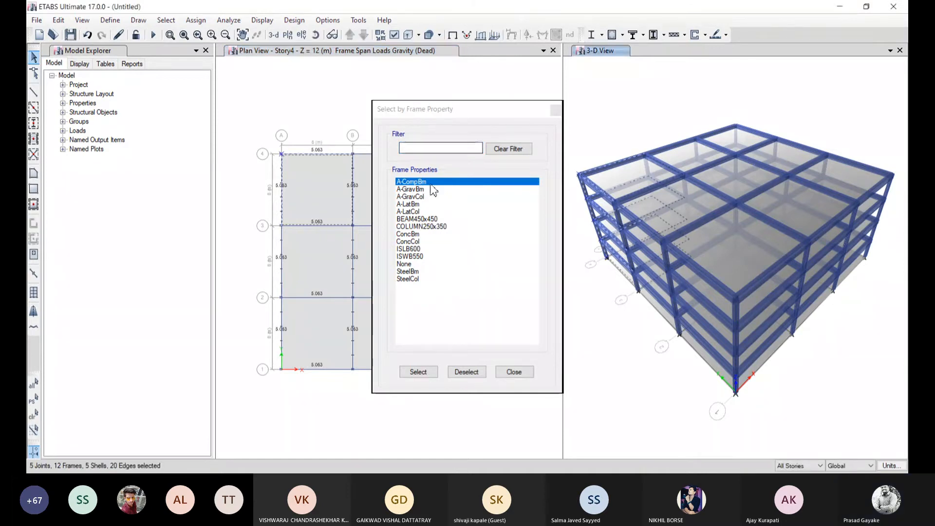
left_click(428, 227)
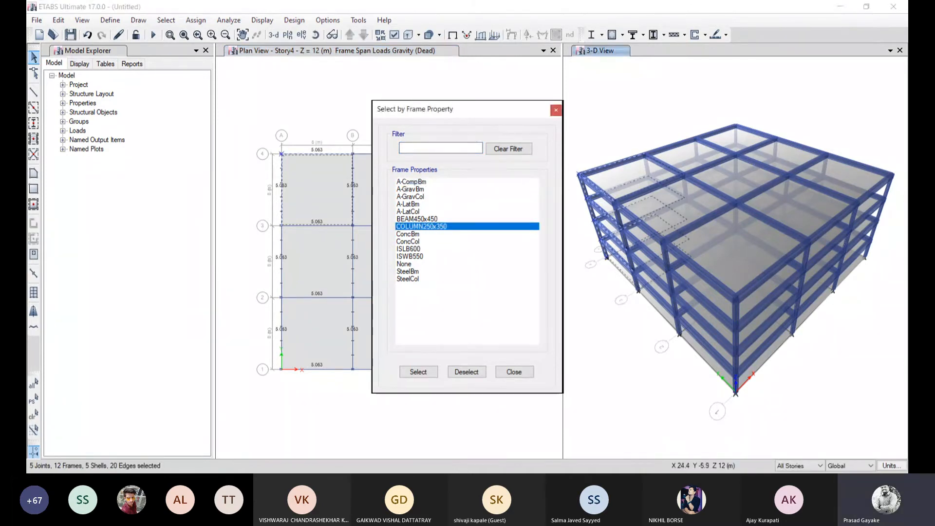
left_click(420, 373)
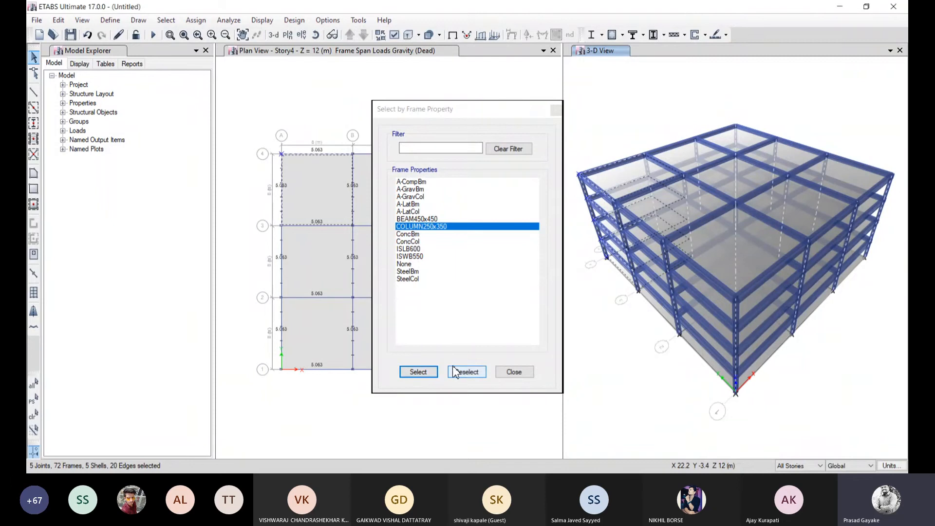
left_click(513, 373)
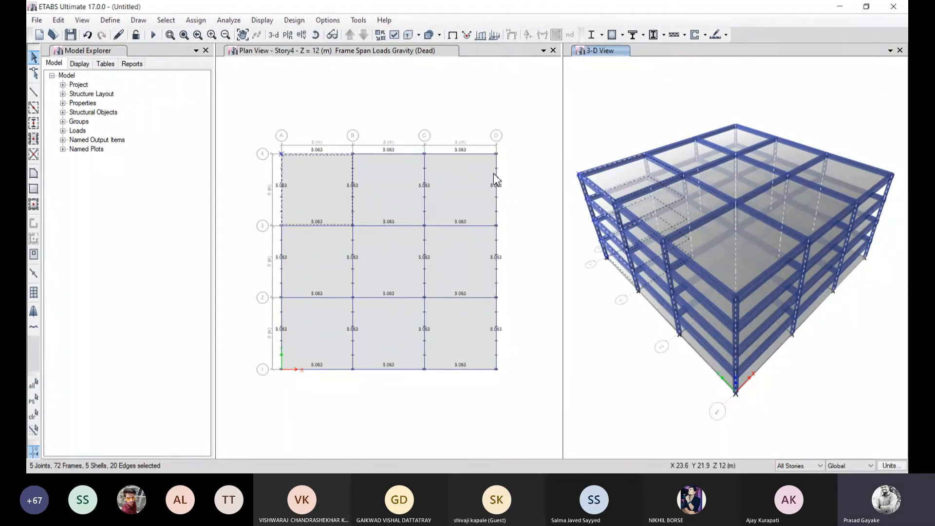
Step: Open the distributed frame load assignment for the selected columns and choose to add to the existing Dead loads
left_click(196, 20)
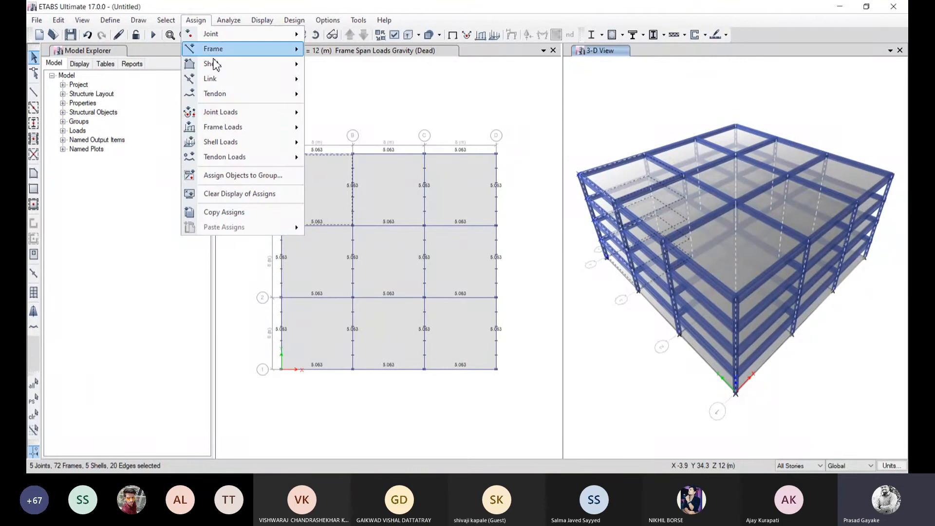
mouse_move(247, 117)
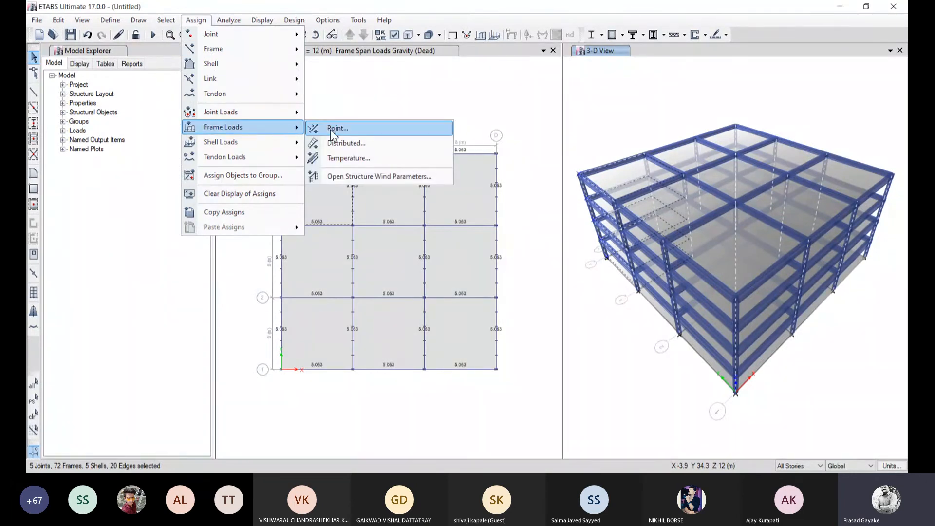
left_click(335, 143)
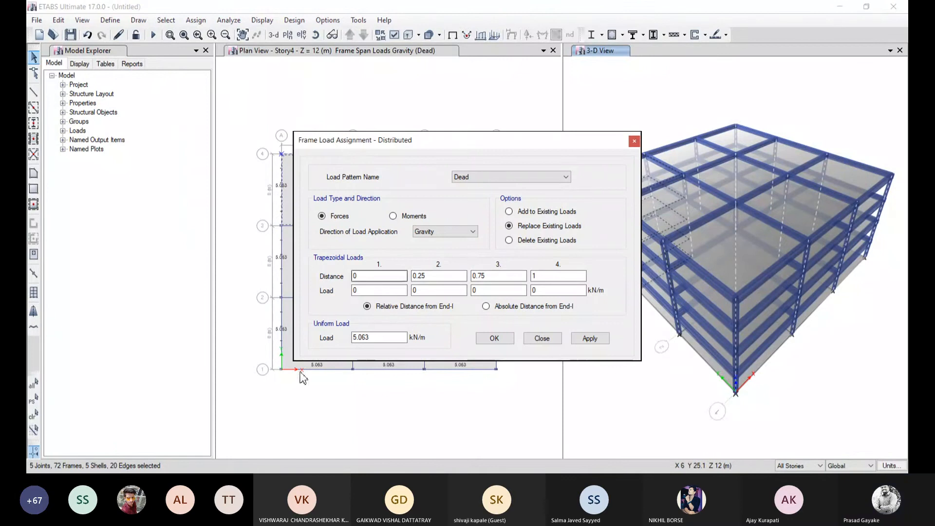
left_click(536, 213)
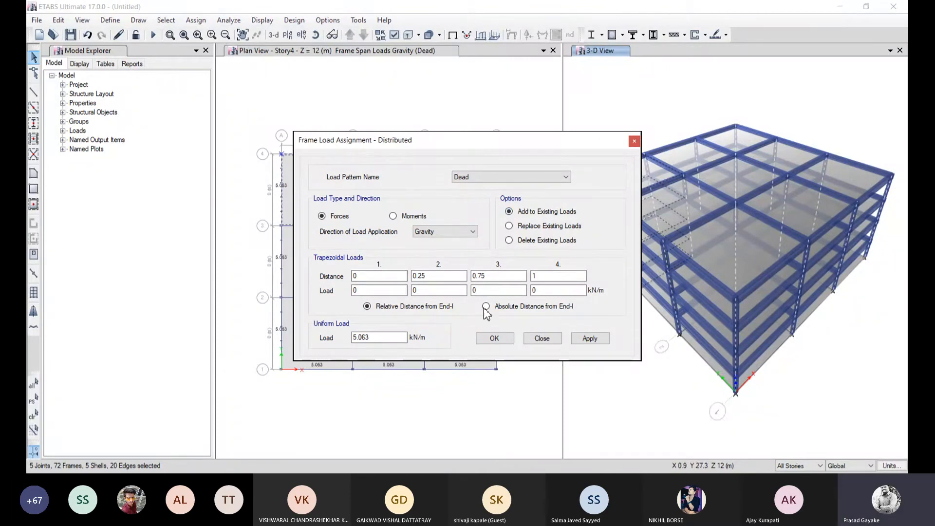
Step: Apply a uniform gravity load of 2.81 kN/m to the selected frames and finish the assignment
left_click_drag(395, 341, 315, 345)
key("BackSpace")
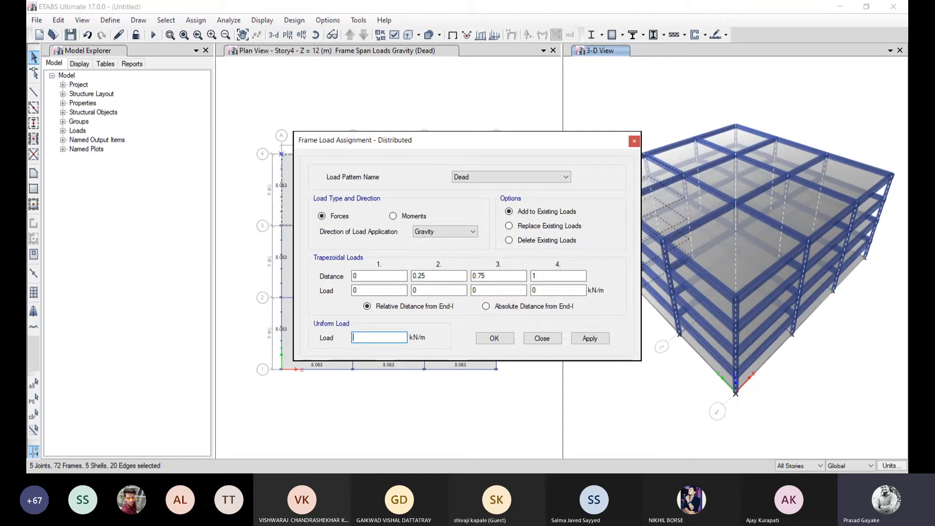
type("0")
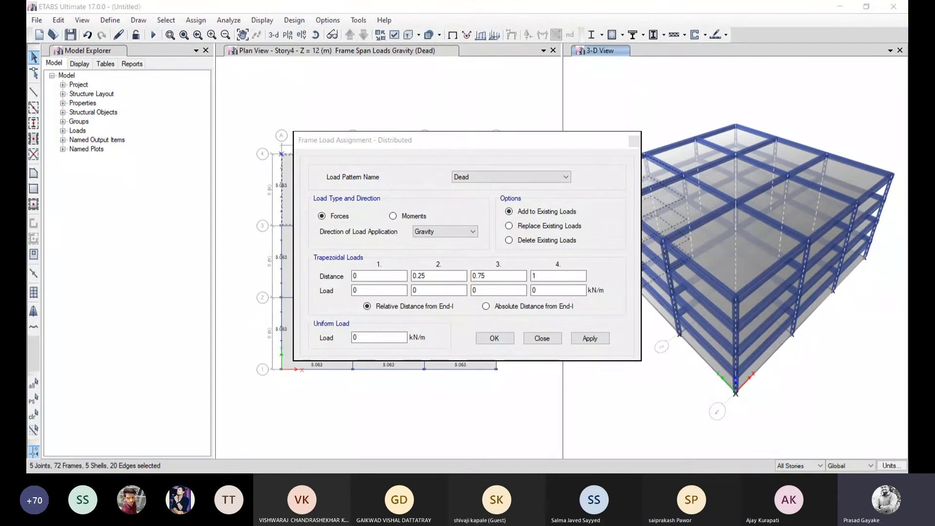
double_click(358, 340)
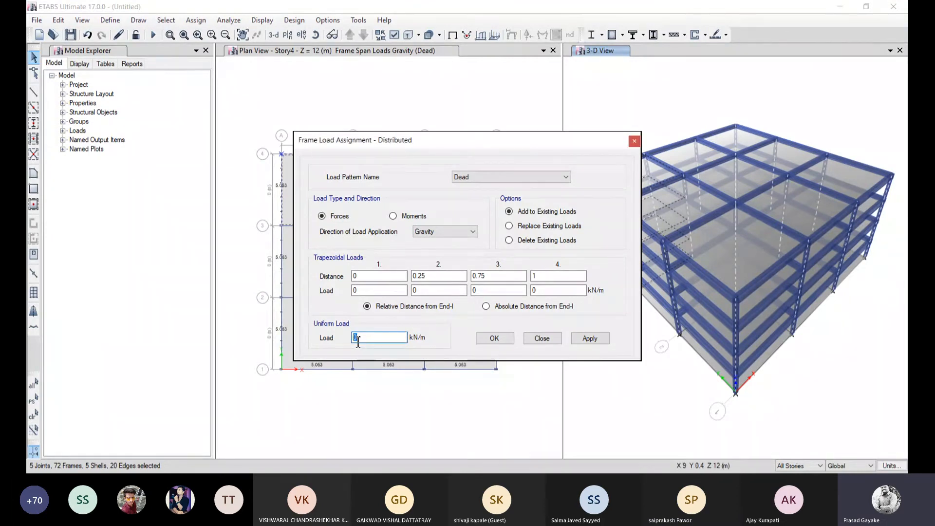
type("2")
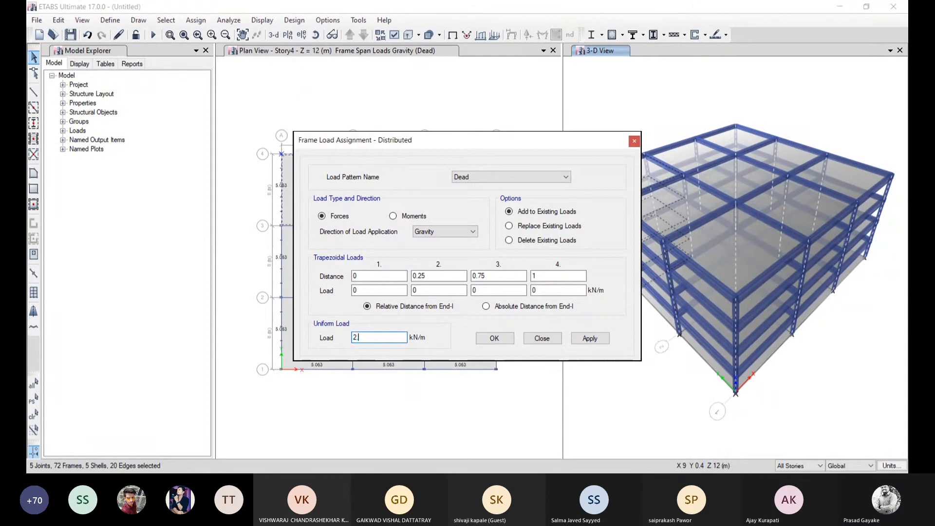
type(".81")
left_click(584, 338)
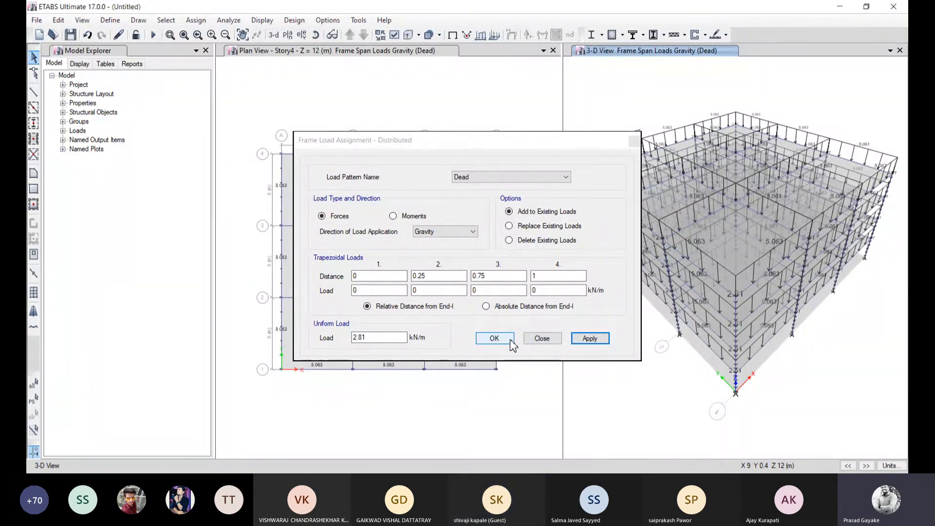
left_click(492, 141)
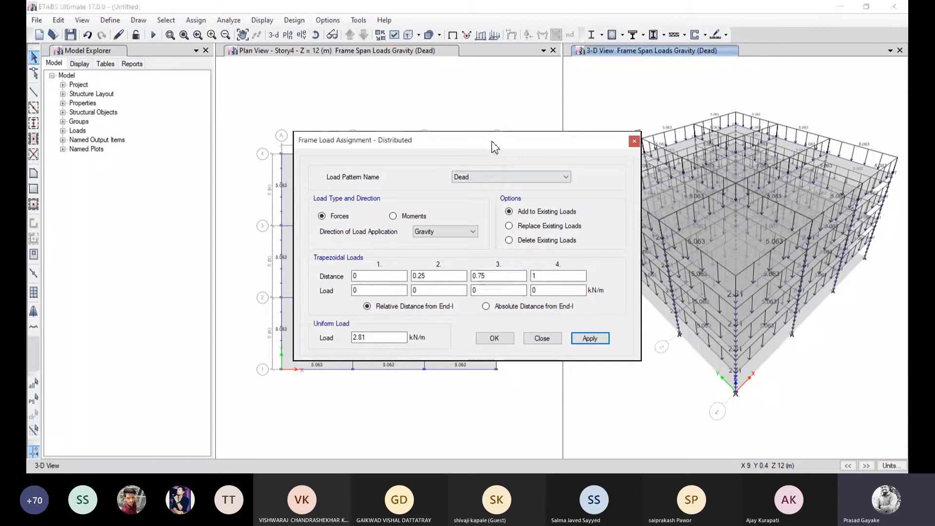
left_click_drag(492, 142, 392, 185)
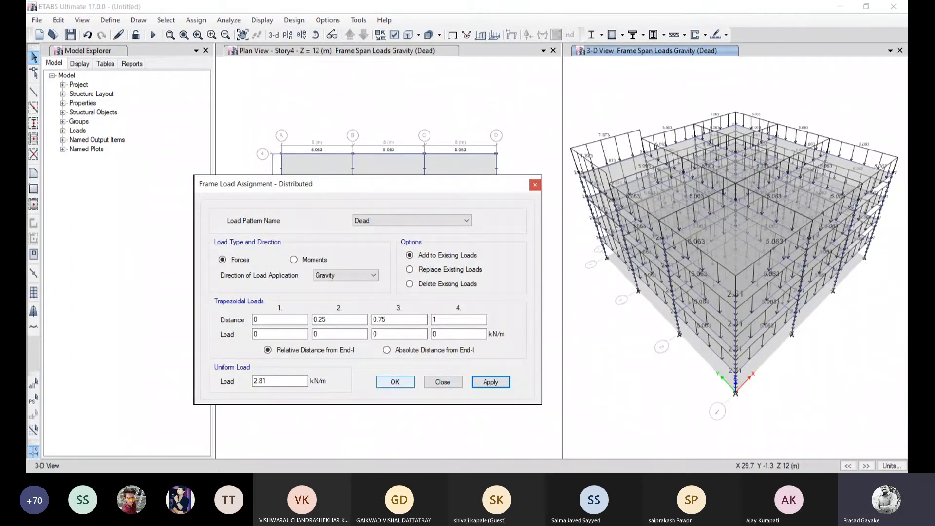
left_click(399, 382)
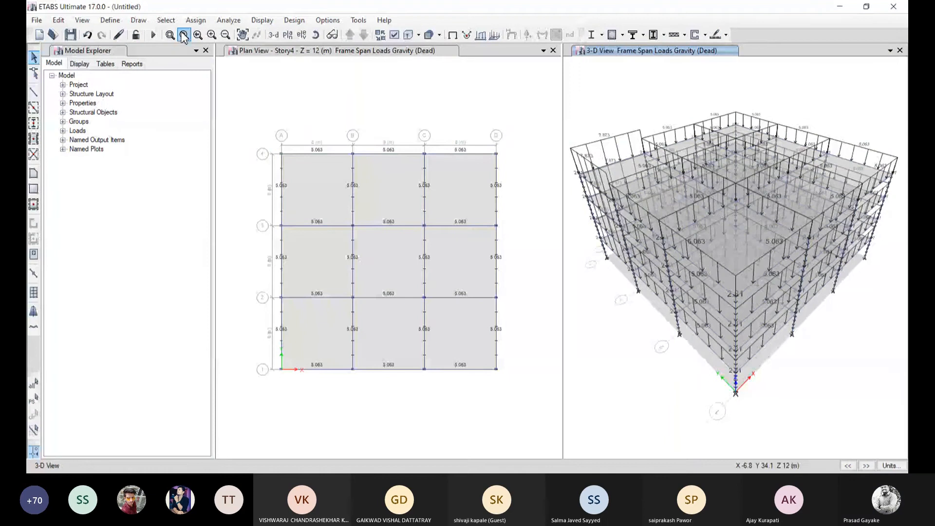
Step: Select all shells that have the Slab200 slab section and close the selection dialog
left_click(166, 20)
mouse_move(176, 35)
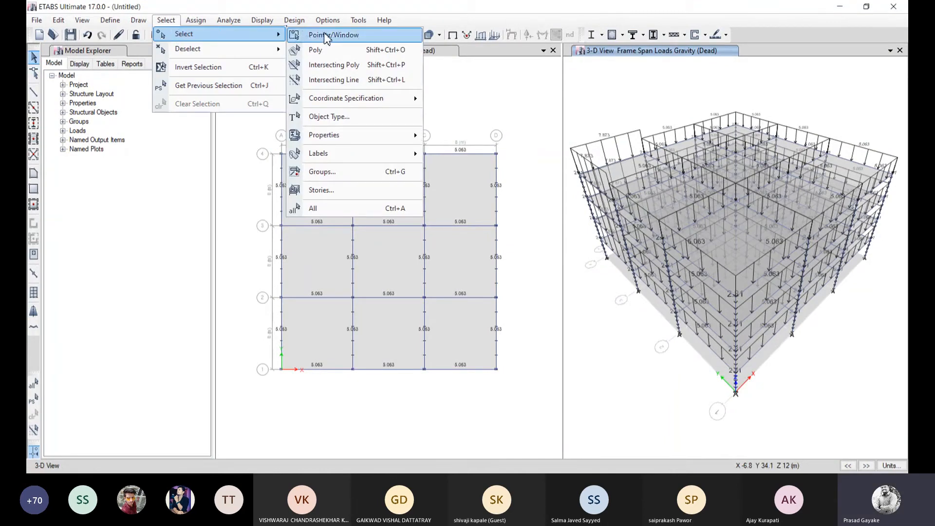
mouse_move(358, 139)
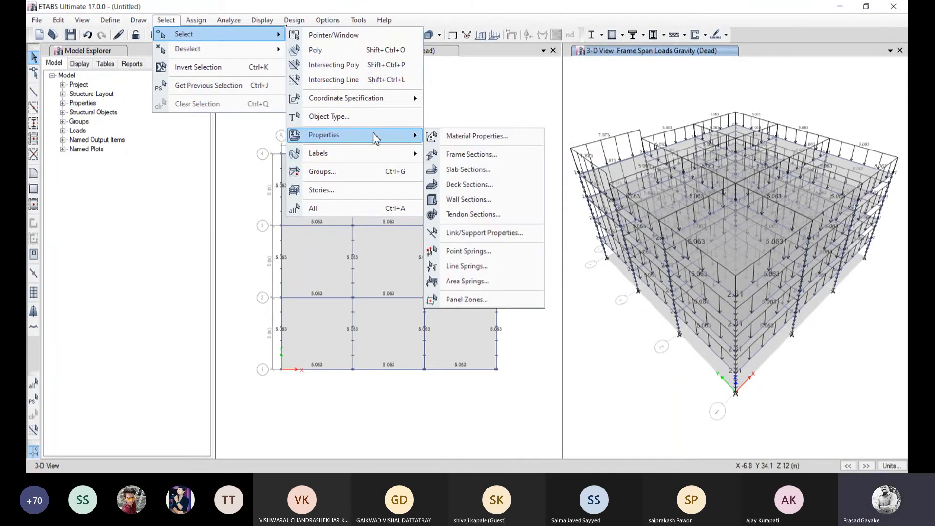
left_click(473, 173)
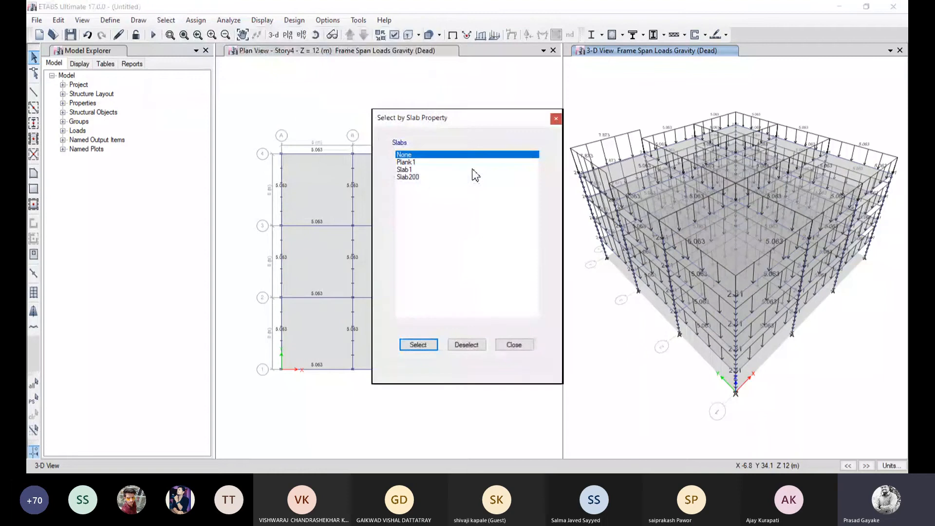
left_click(414, 177)
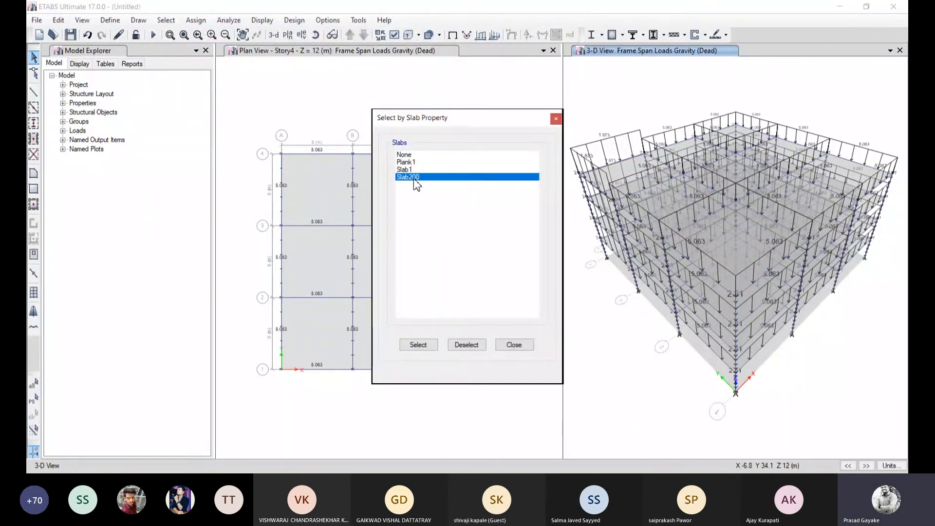
left_click(415, 345)
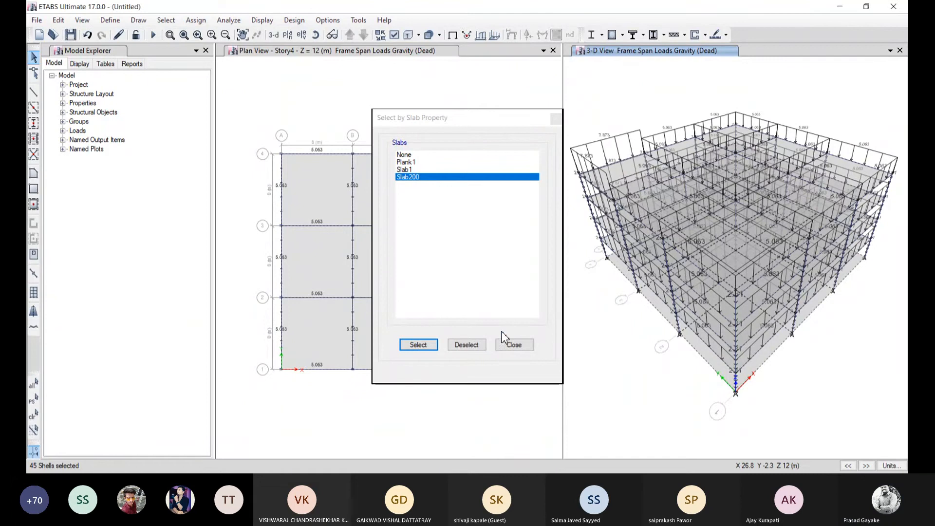
left_click(514, 344)
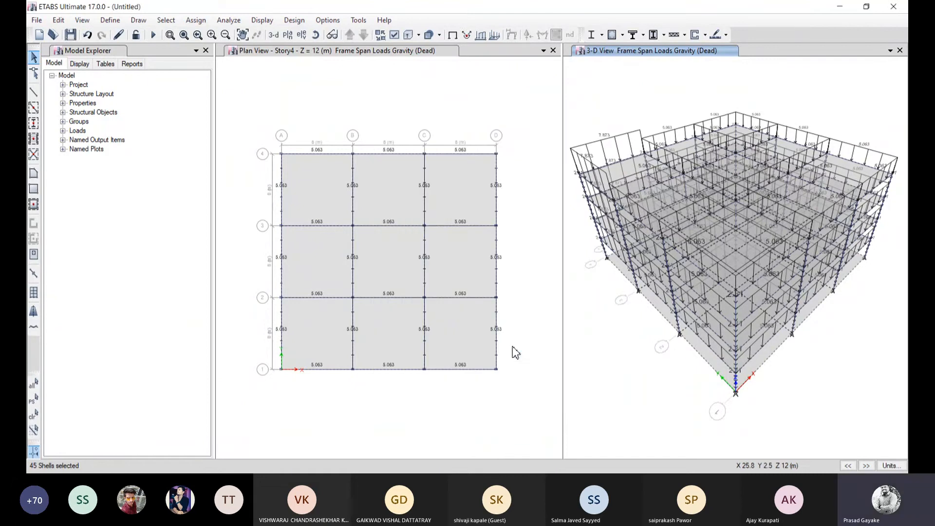
left_click(189, 22)
mouse_move(212, 131)
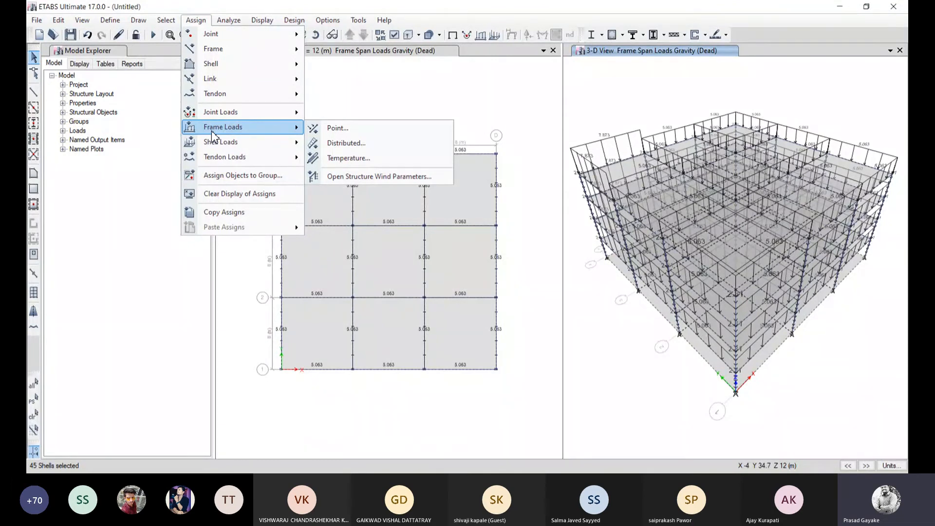
left_click(110, 20)
left_click(112, 21)
mouse_move(137, 54)
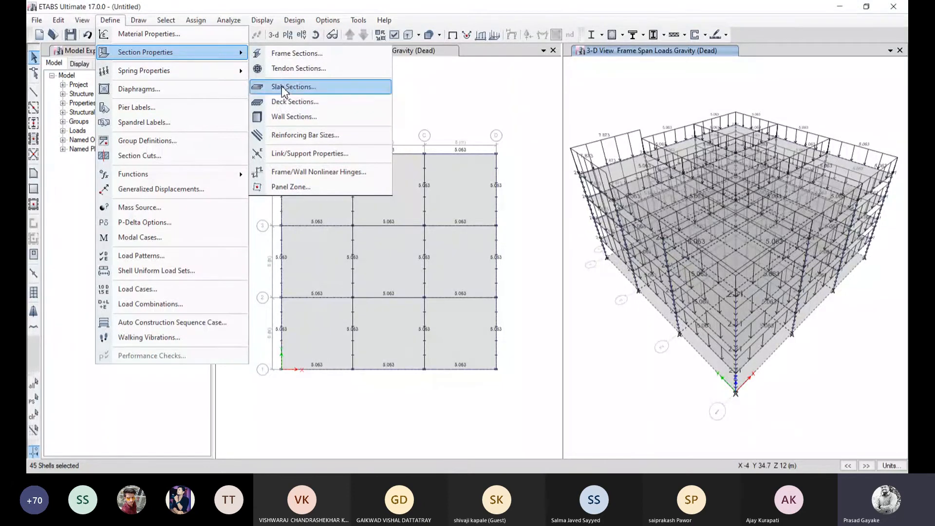
Step: Assign a uniform gravity shell load of 5 kN/m² to the selected slabs, adding it to the existing Dead loads
left_click(196, 20)
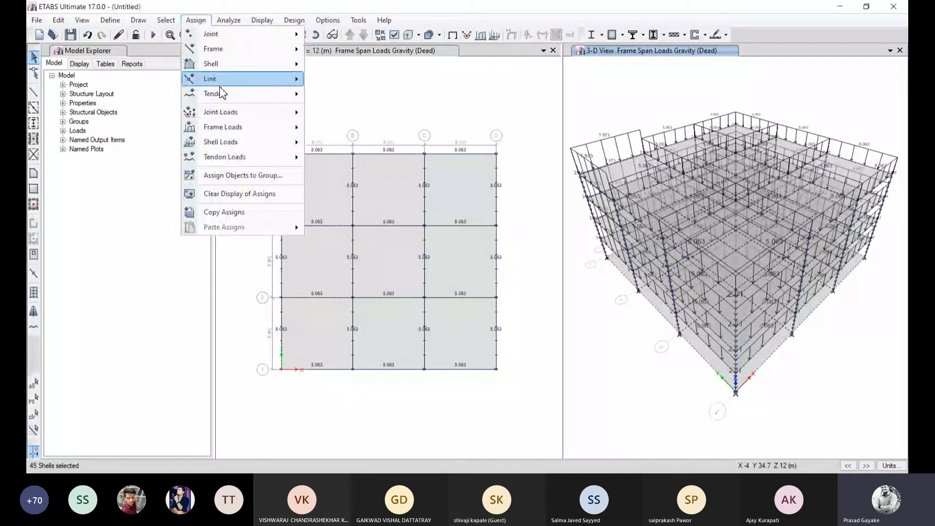
mouse_move(231, 143)
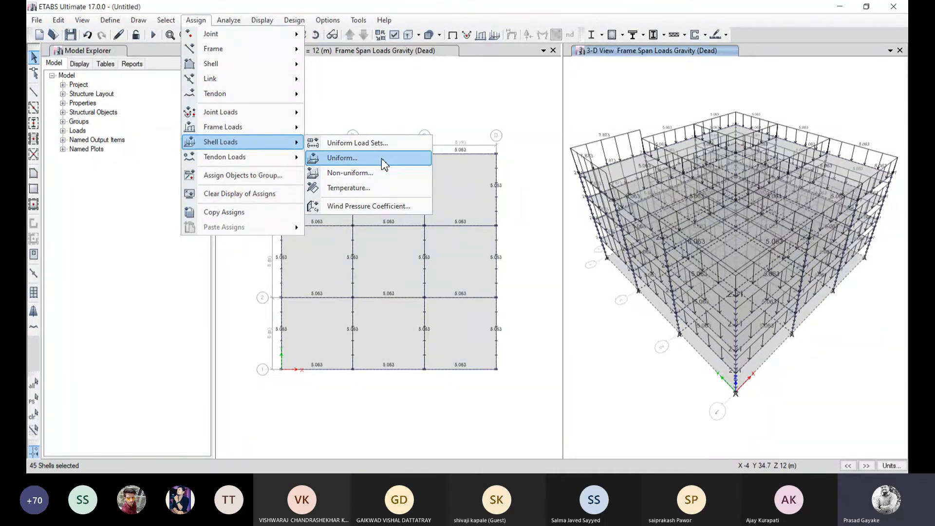
left_click(342, 161)
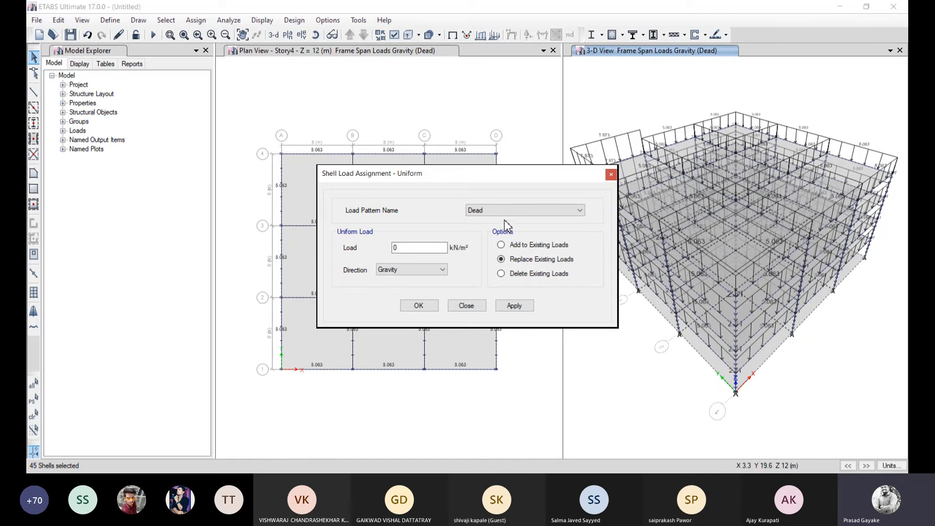
left_click(502, 245)
double_click(428, 252)
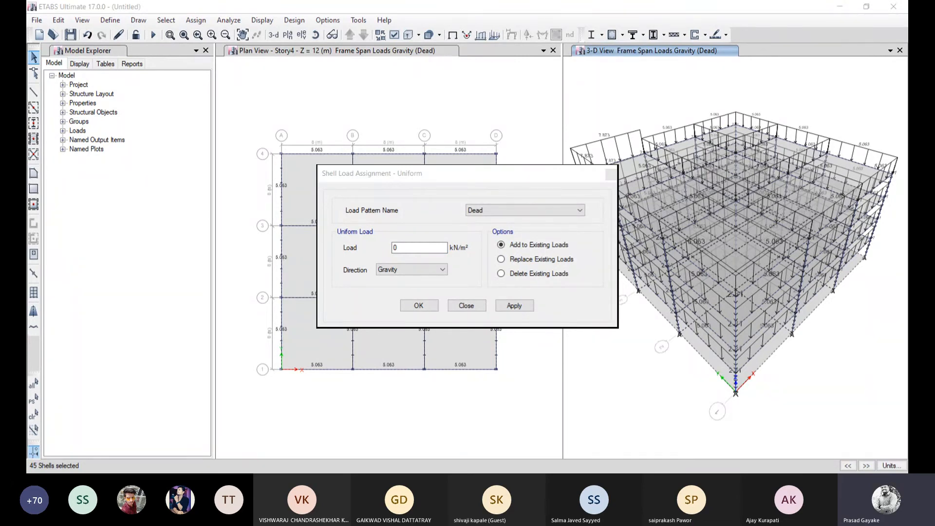
left_click(414, 250)
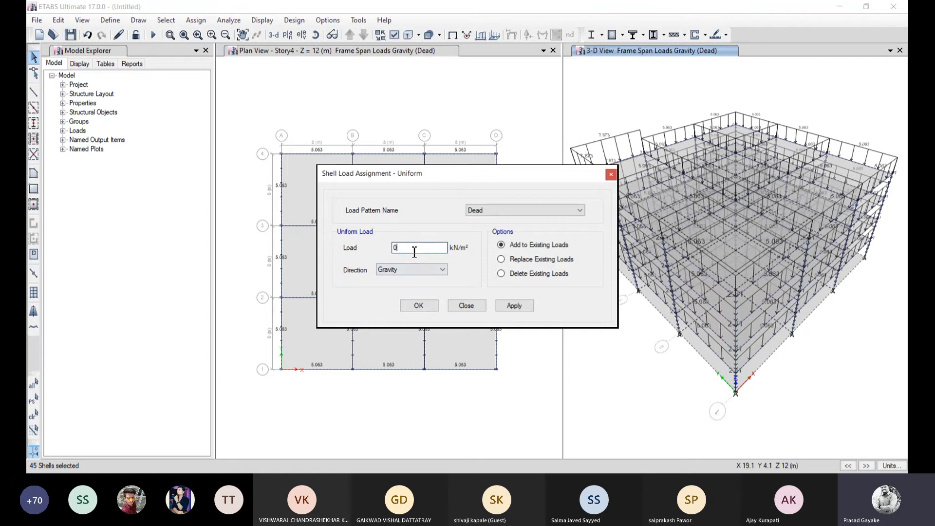
key("BackSpace")
type("5")
left_click(514, 306)
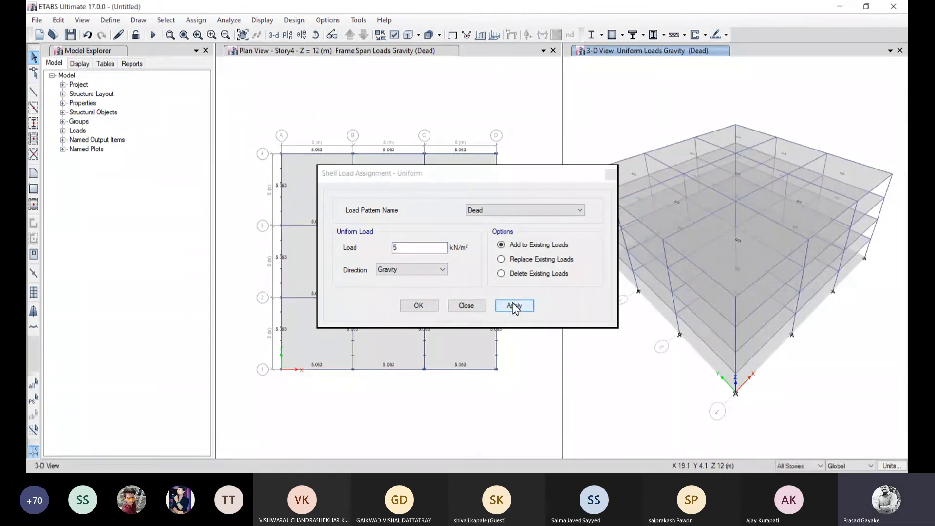
left_click(418, 306)
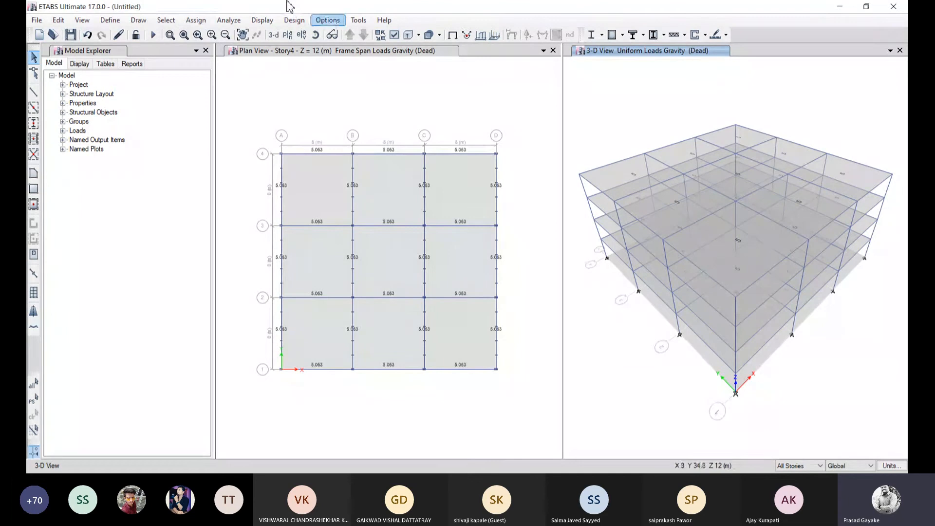
left_click(108, 21)
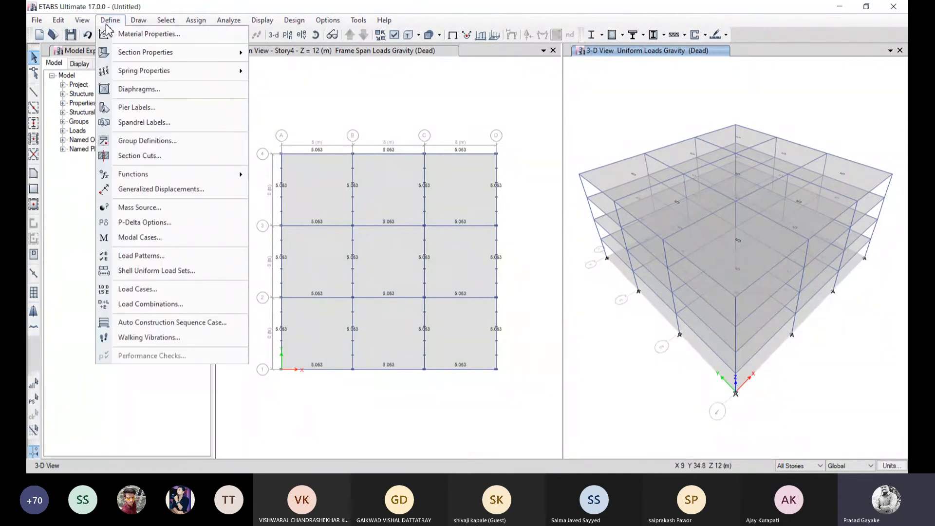
mouse_move(127, 53)
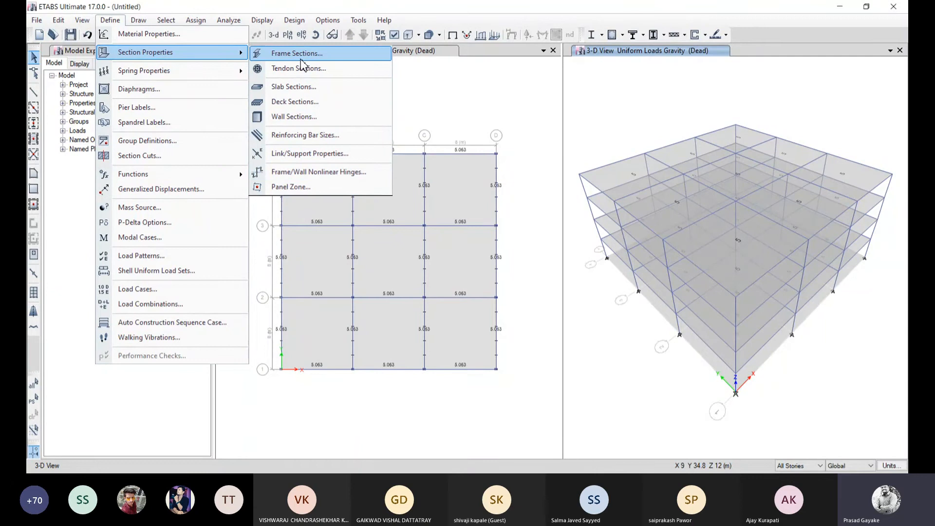
left_click(197, 20)
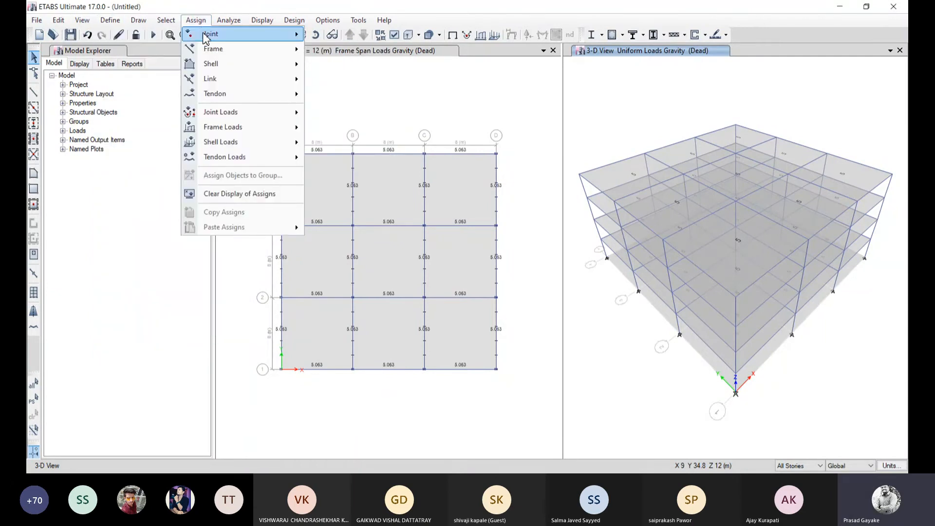
mouse_move(231, 128)
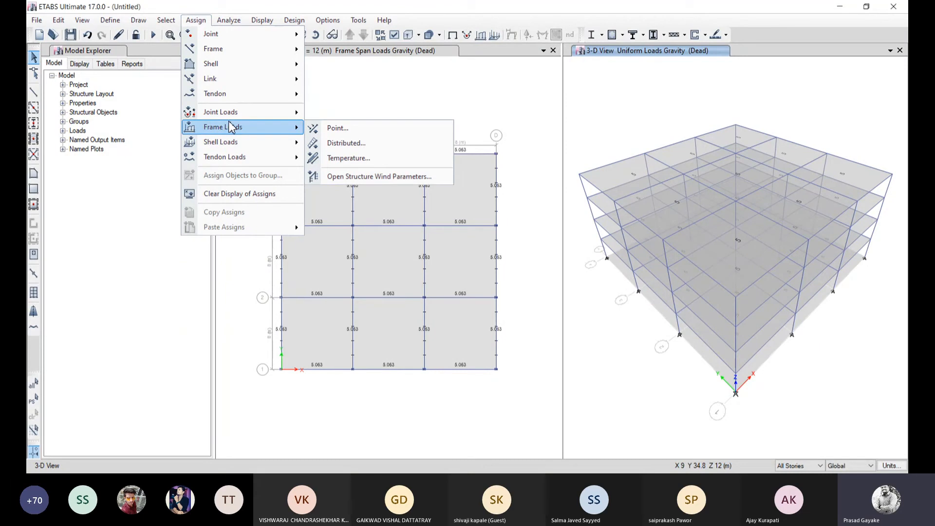
mouse_move(250, 161)
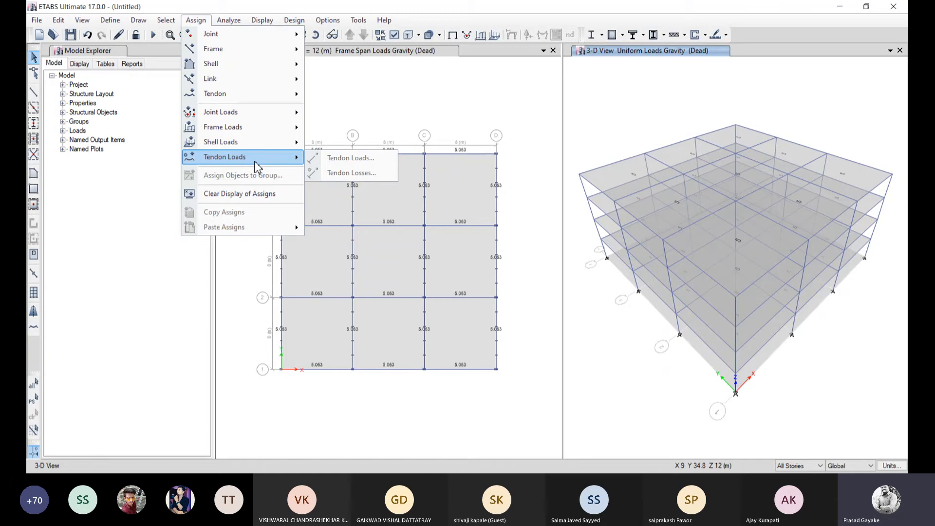
Step: Step the plan view through the stories to the Base level at Z = 0 m
left_click(341, 77)
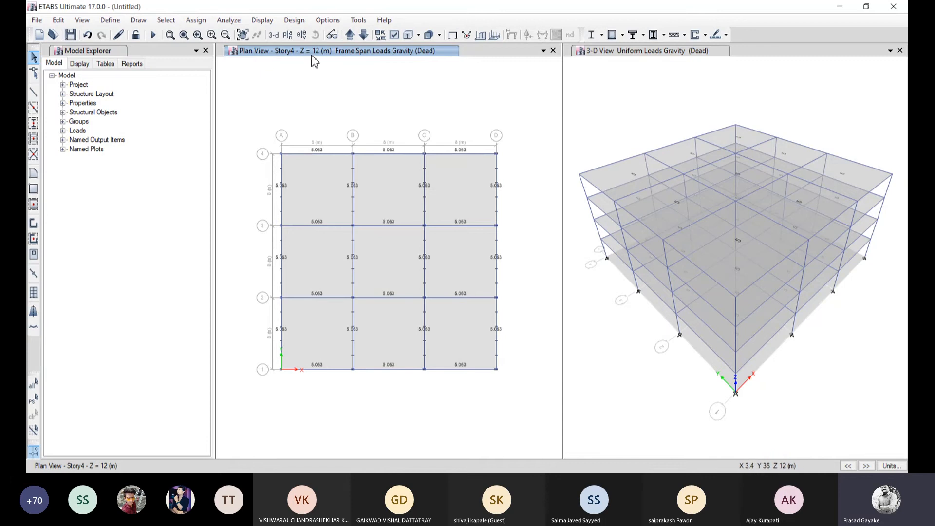
left_click(351, 34)
left_click(350, 34)
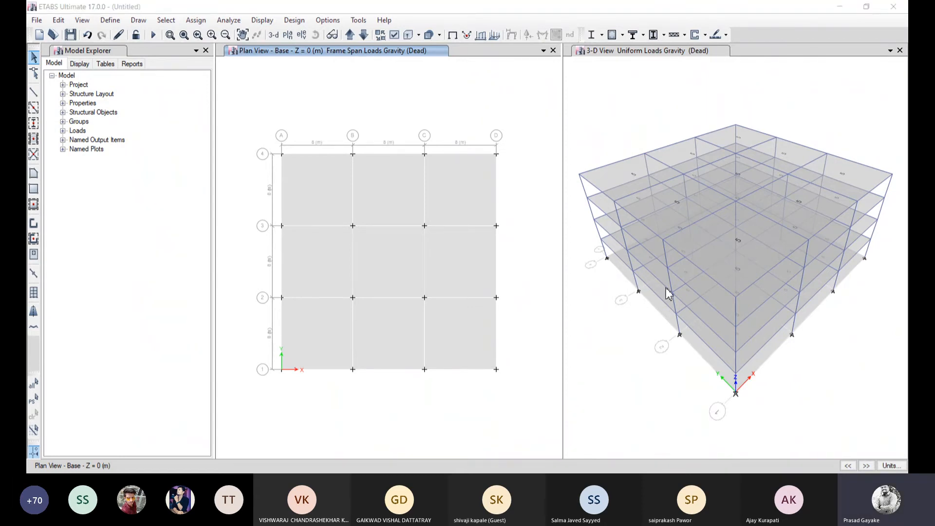
Step: Try to select all frames that have the BEAM450x450 frame section in the 3-D view
left_click(640, 180)
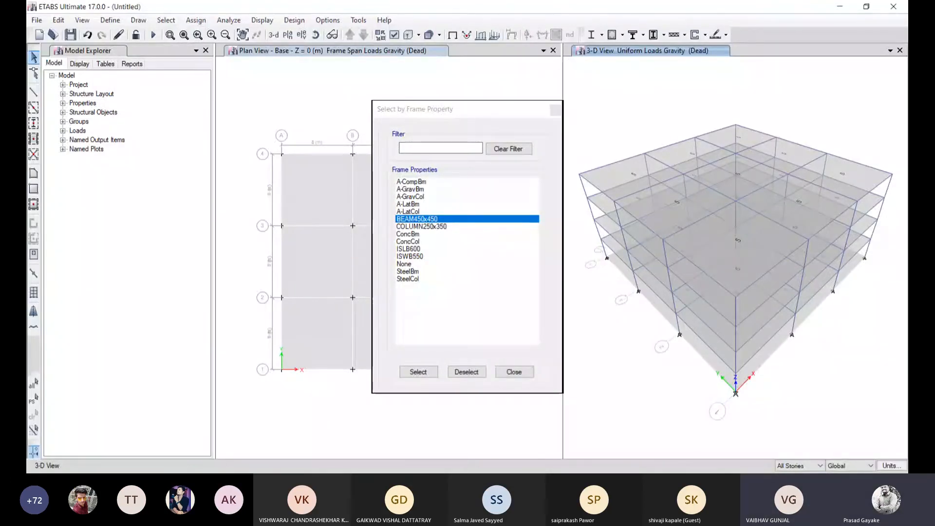
left_click(418, 228)
left_click(422, 219)
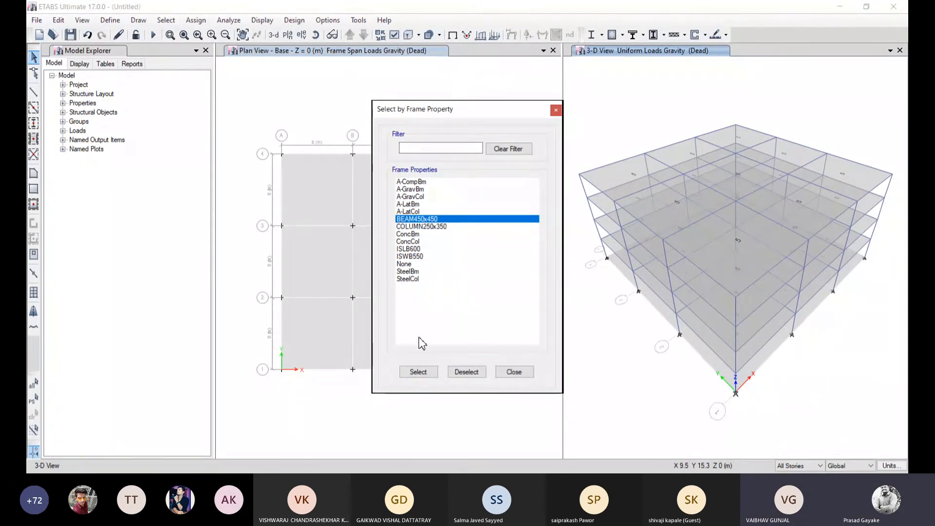
left_click(423, 373)
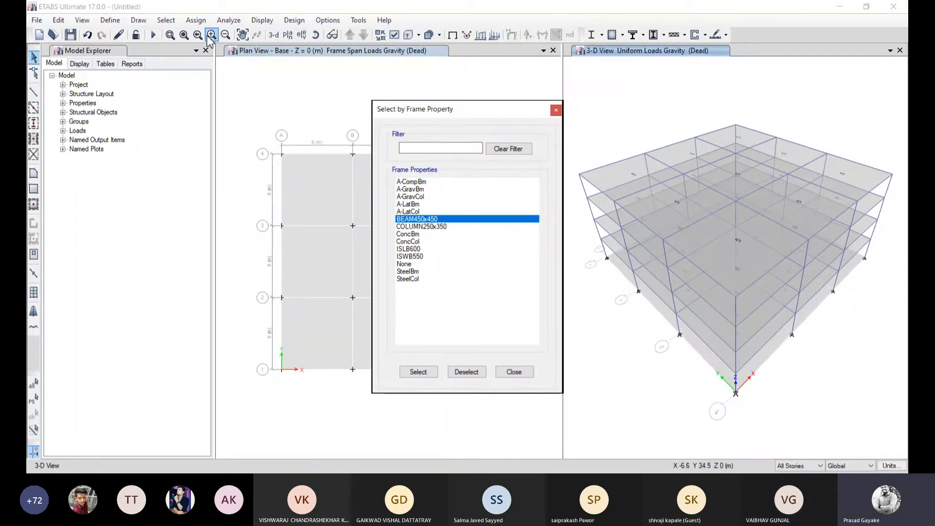
left_click(197, 20)
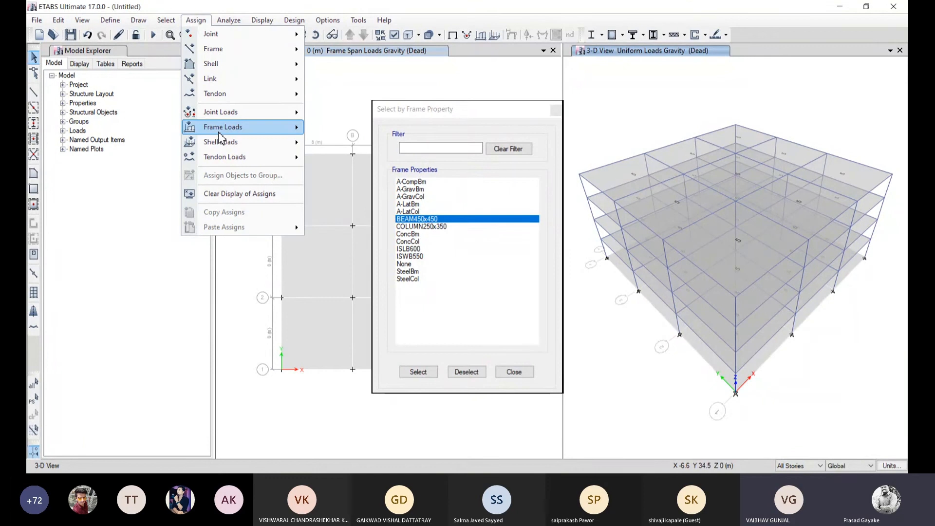
mouse_move(226, 131)
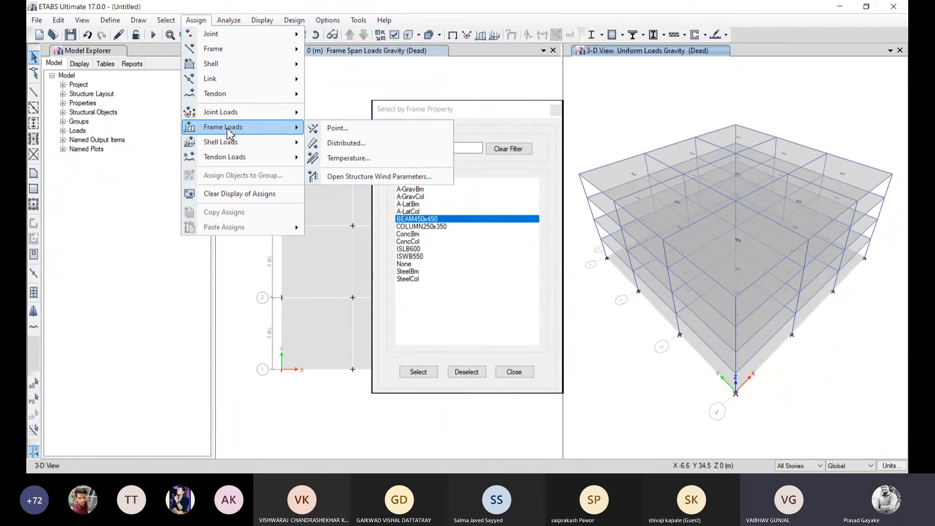
left_click(346, 143)
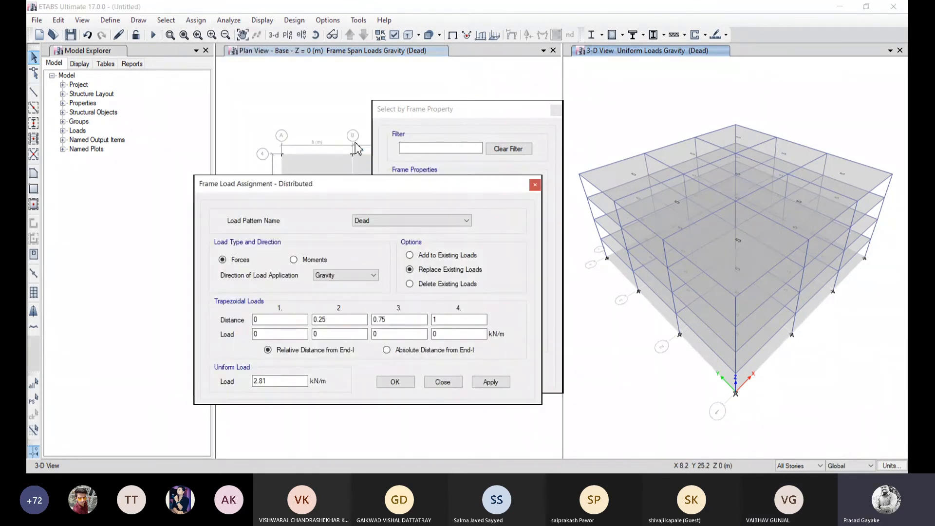
left_click(424, 259)
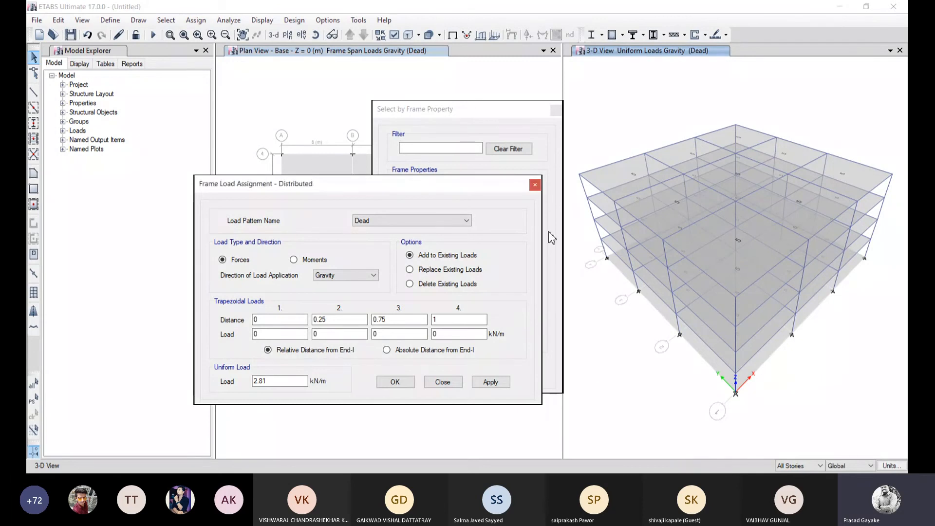
left_click(442, 381)
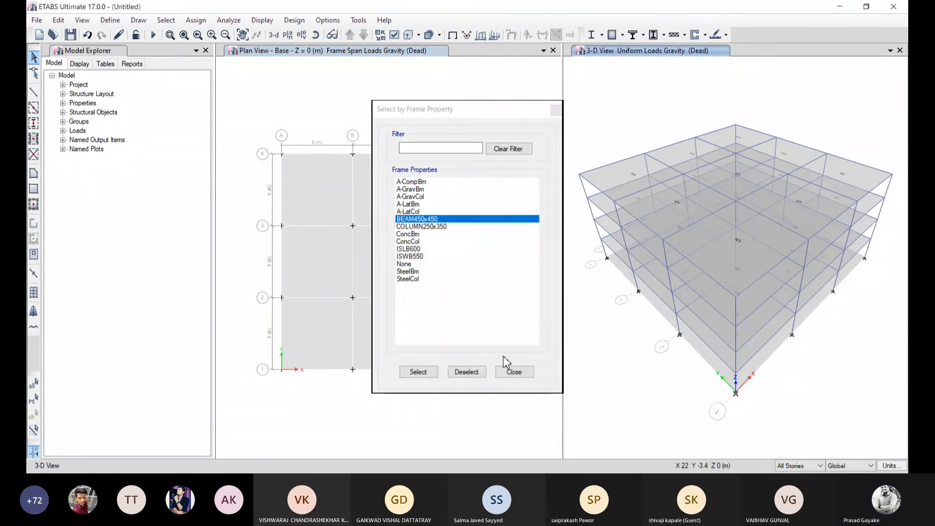
left_click(515, 372)
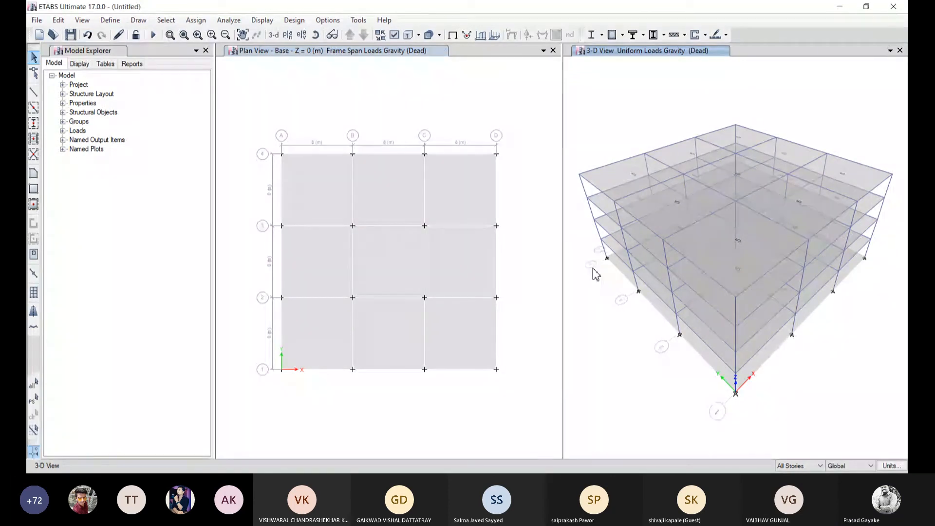